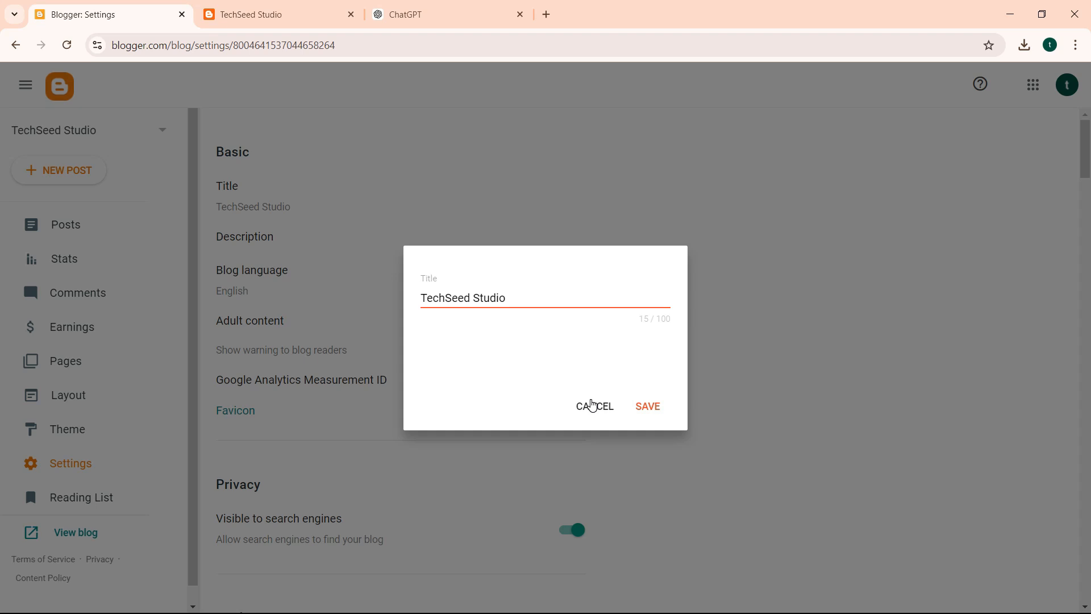
- Close the blog title editor without changes and open the blog's description for editing
{"action": "left_click", "coordinate": [591, 404]}
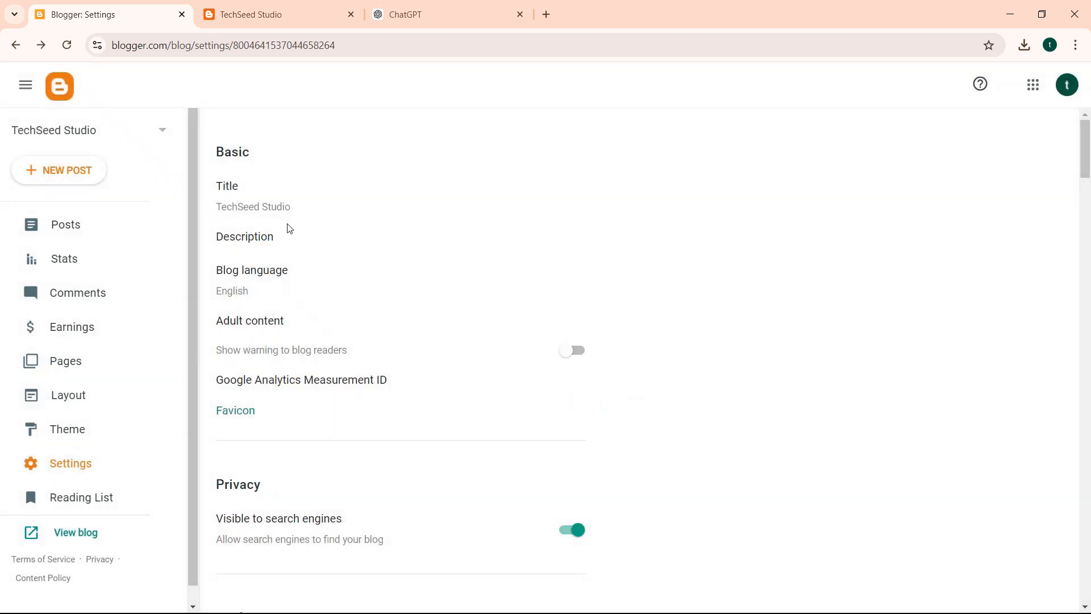
{"action": "left_click", "coordinate": [254, 238]}
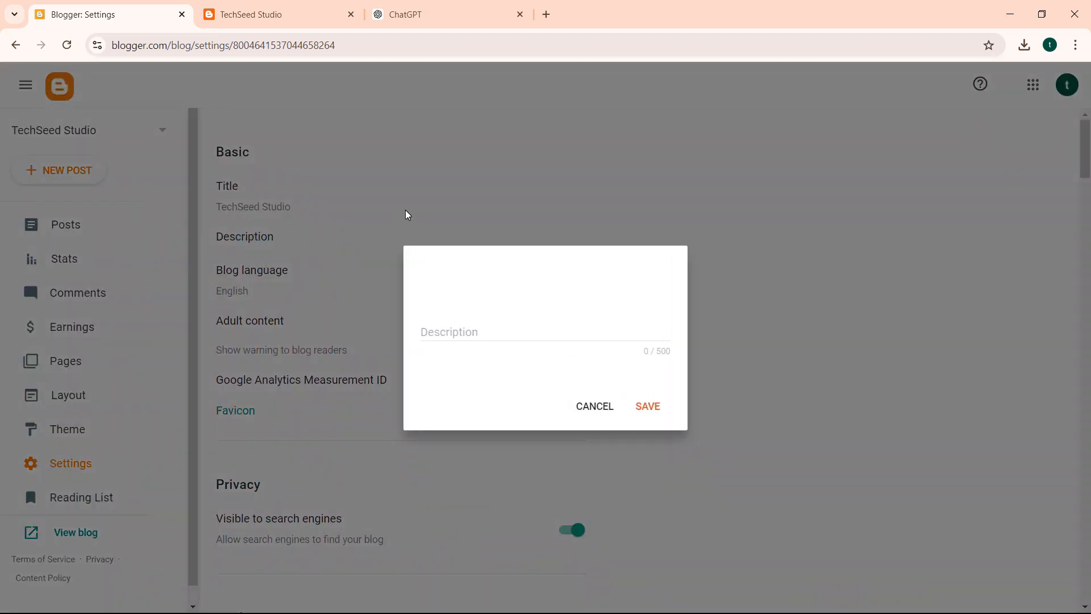
- Switch to the ChatGPT conversation and send the request "i want 500 word description of the blog above"
{"action": "left_click", "coordinate": [432, 11]}
{"action": "left_click", "coordinate": [449, 577]}
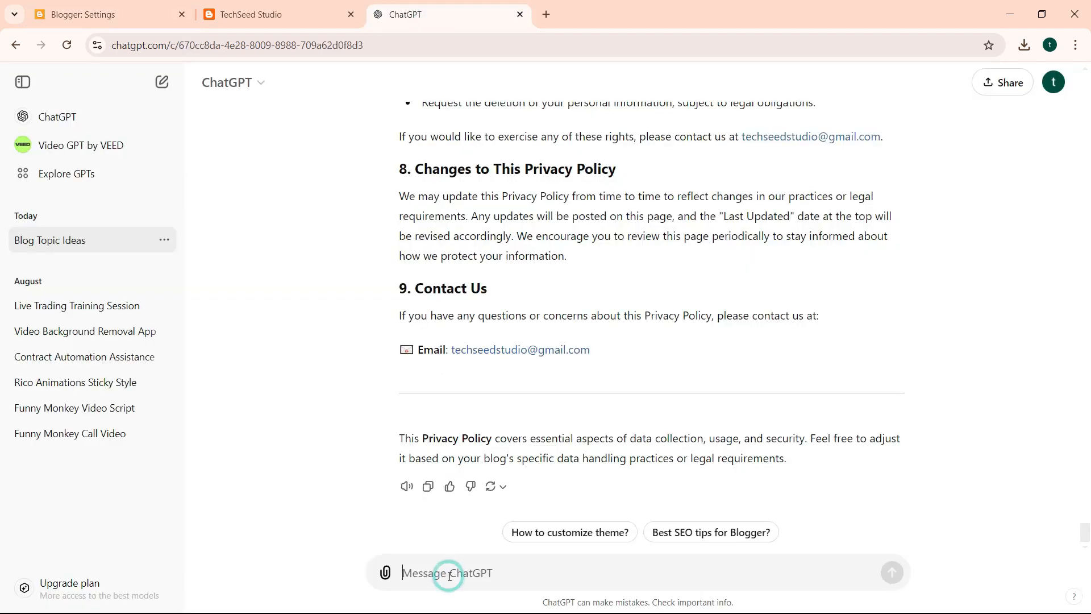
{"action": "type", "text": "i want"}
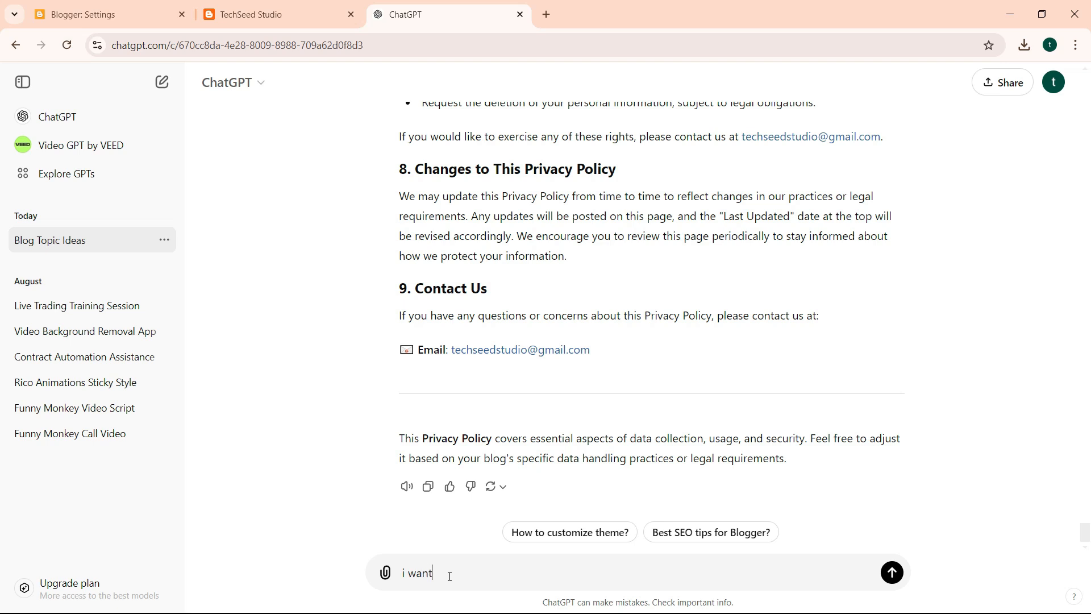
{"action": "type", "text": " 500 word description"}
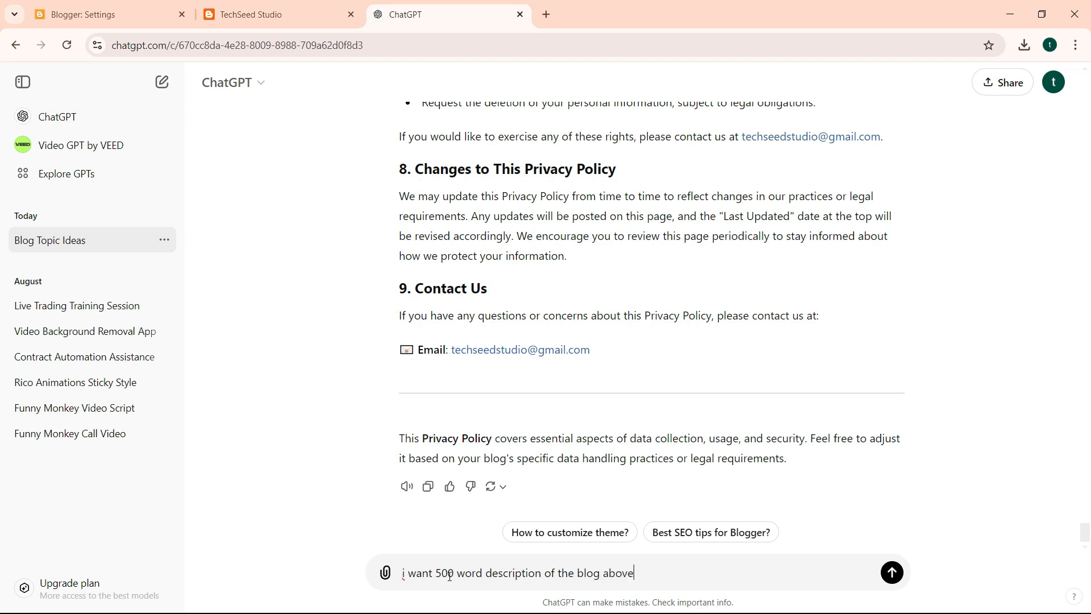
{"action": "type", "text": "of the blog above"}
{"action": "key", "text": "Return"}
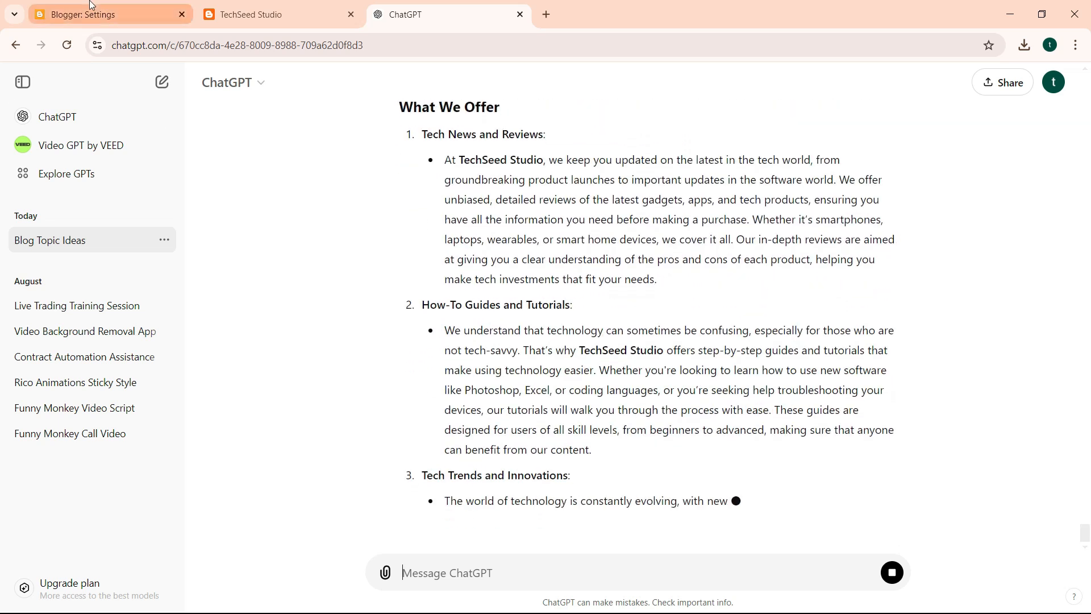
- Review ChatGPT's generated blog description from its opening paragraph through the "What We Offer" section
{"action": "left_click", "coordinate": [220, 16]}
{"action": "left_click", "coordinate": [128, 14]}
{"action": "left_click", "coordinate": [443, 25]}
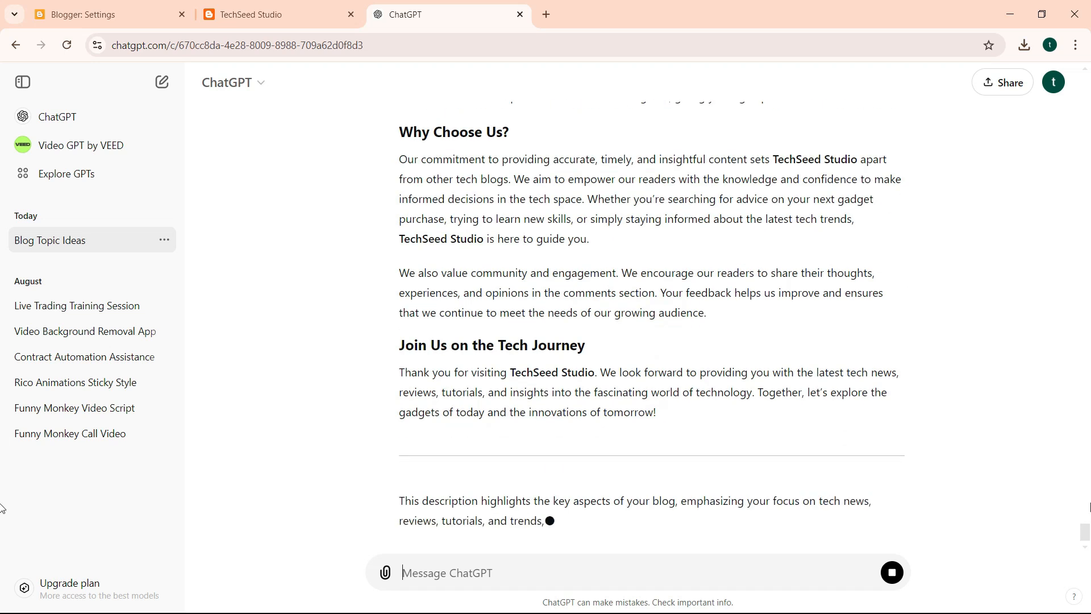
{"action": "left_click_drag", "start_coordinate": [1085, 534], "coordinate": [1088, 507]}
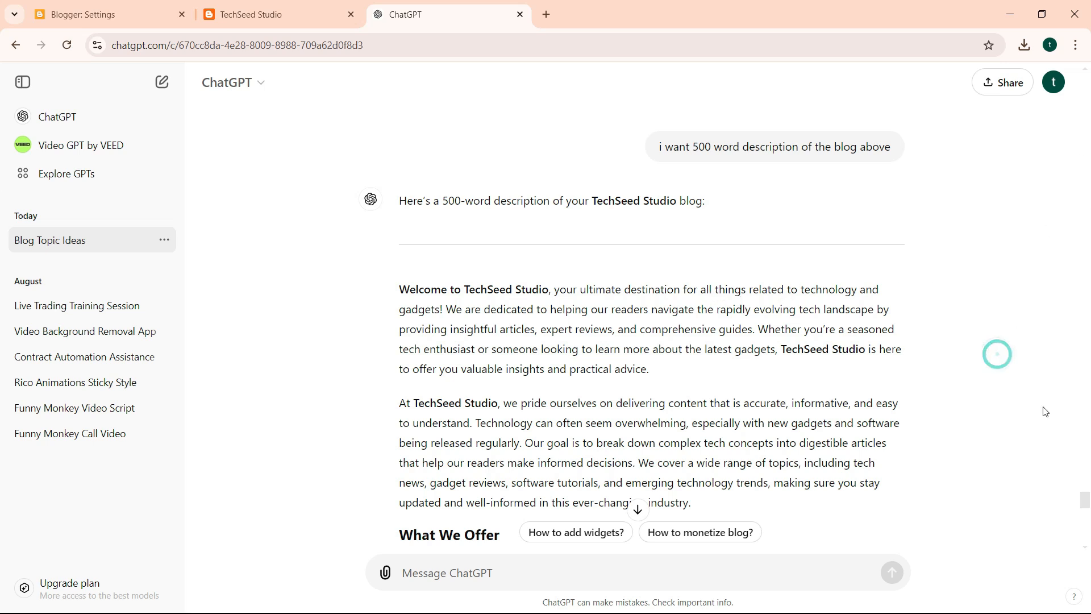
{"action": "left_click_drag", "start_coordinate": [1087, 504], "coordinate": [1087, 511]}
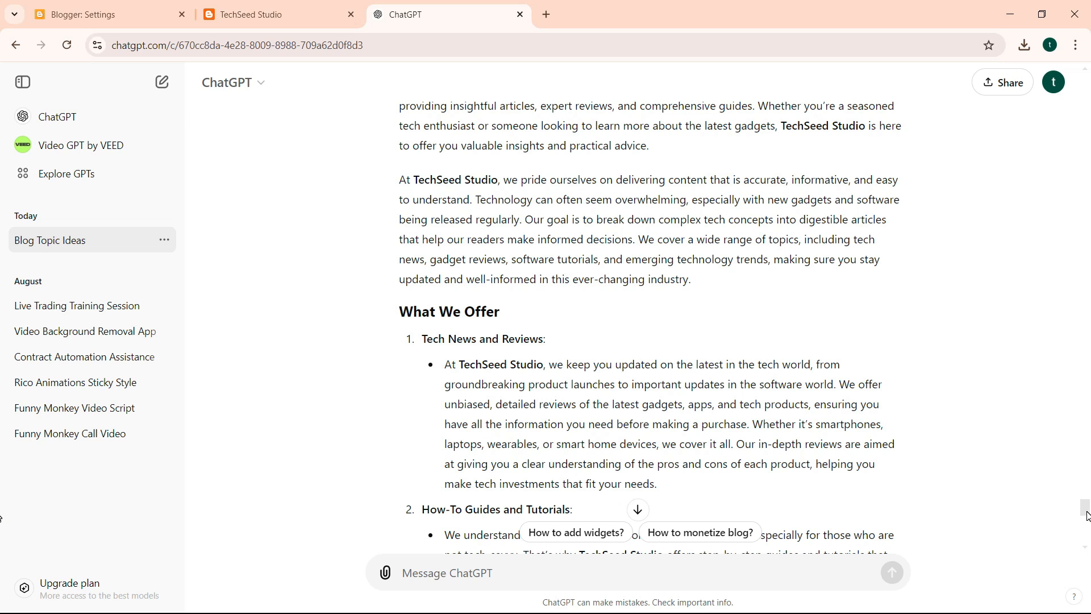
- Open the Google AdSense earnings calculator in a new browser tab and check the blog's site and settings
{"action": "left_click", "coordinate": [547, 19]}
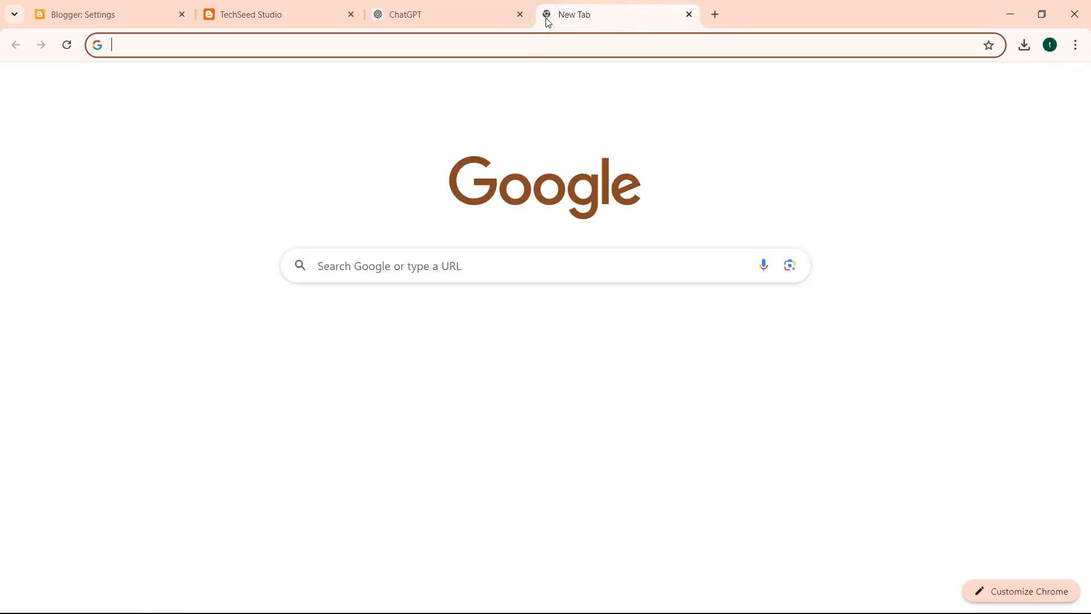
{"action": "type", "text": "ads"}
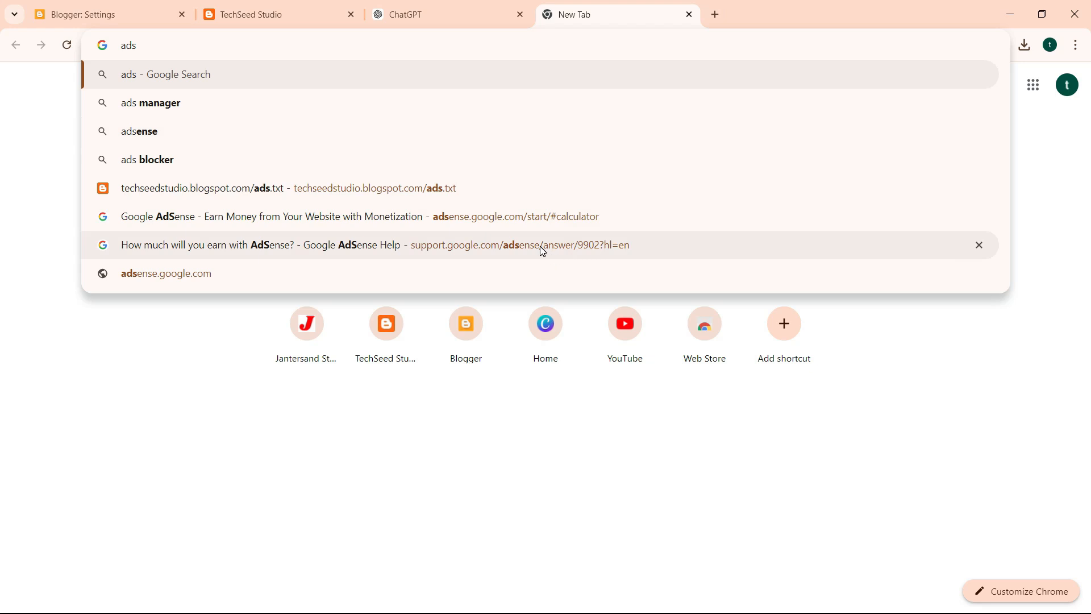
{"action": "left_click", "coordinate": [541, 219]}
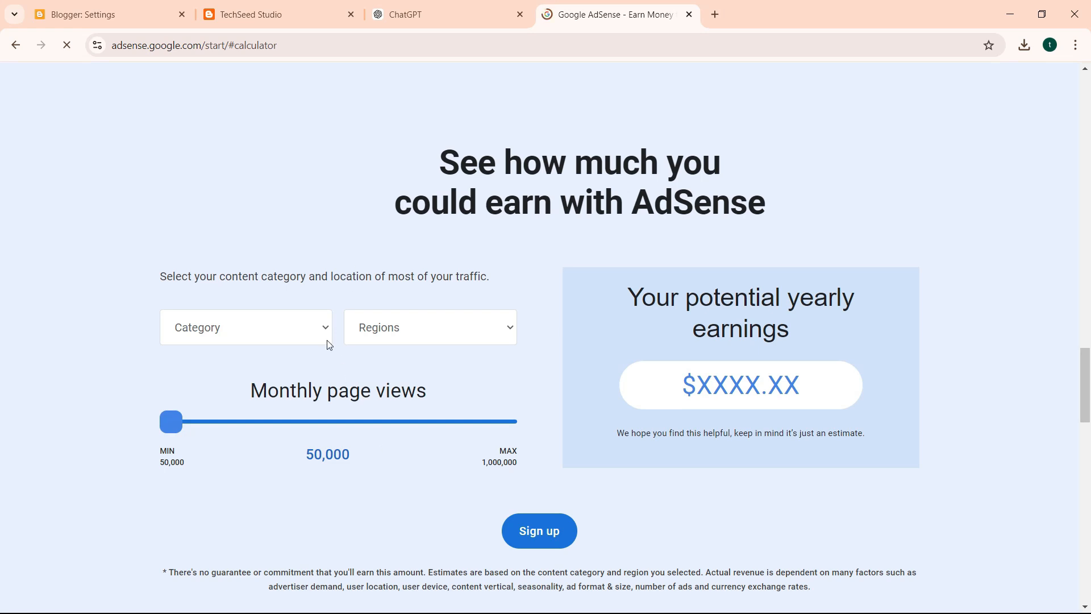
{"action": "left_click", "coordinate": [238, 14]}
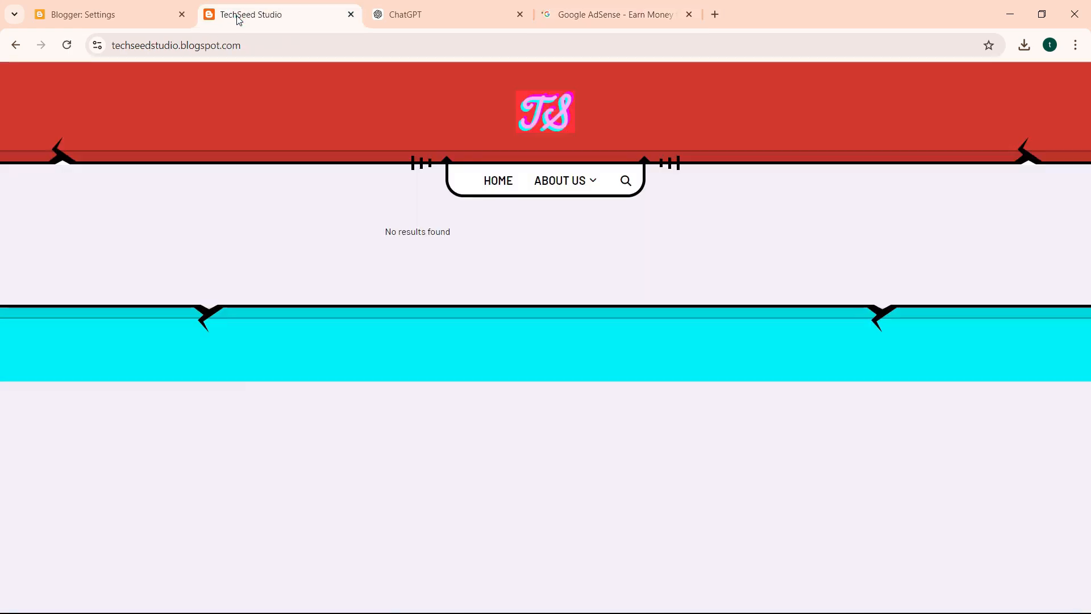
{"action": "left_click", "coordinate": [133, 13]}
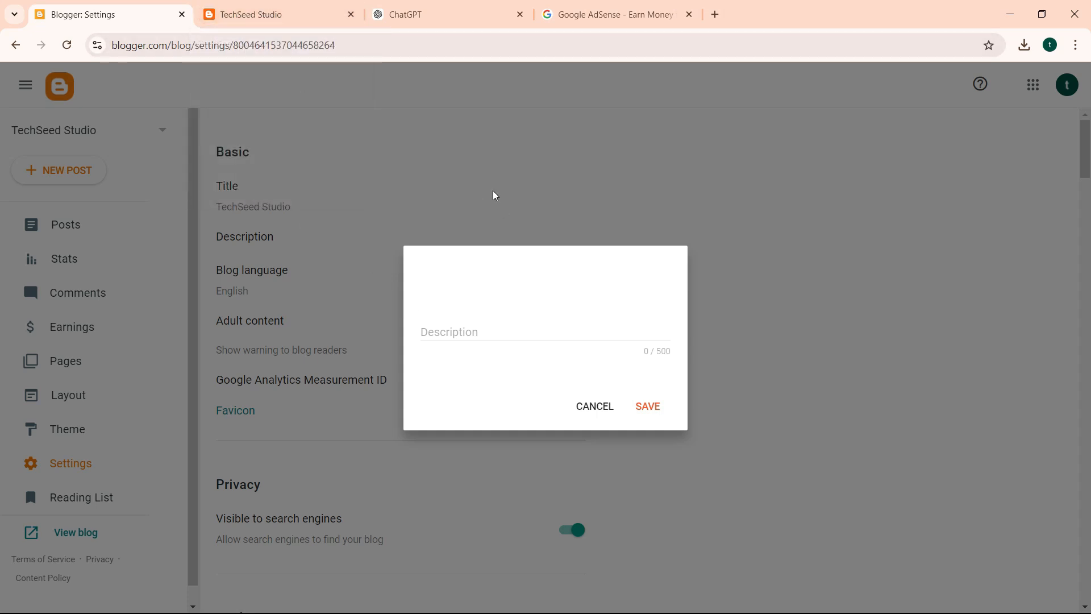
{"action": "left_click", "coordinate": [616, 14]}
- Estimate AdSense earnings for the Computers & Electronics category in the Americas region
{"action": "left_click", "coordinate": [323, 324]}
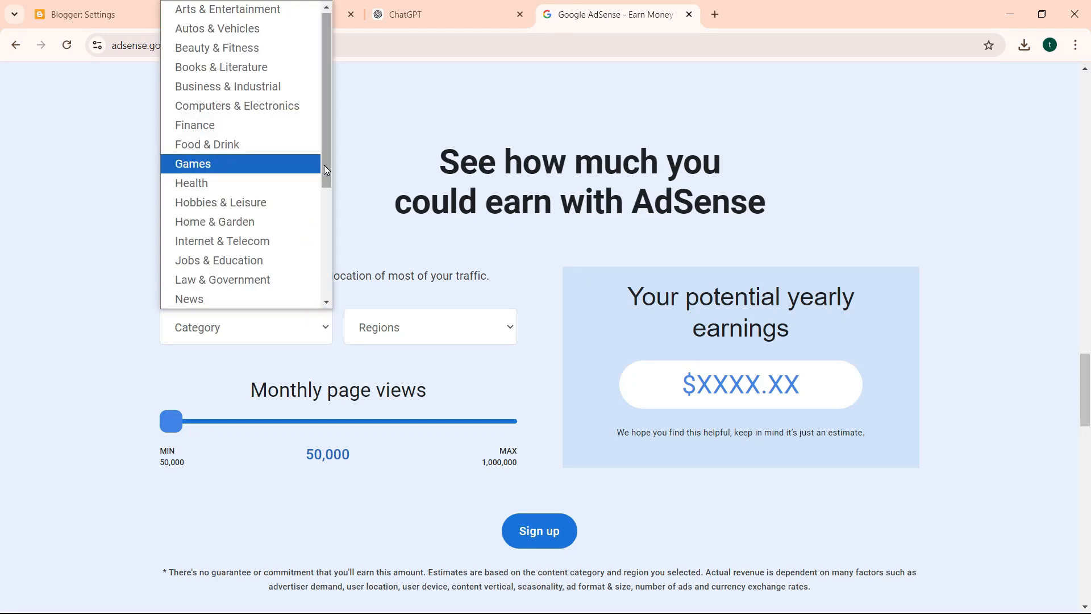
{"action": "left_click", "coordinate": [281, 108]}
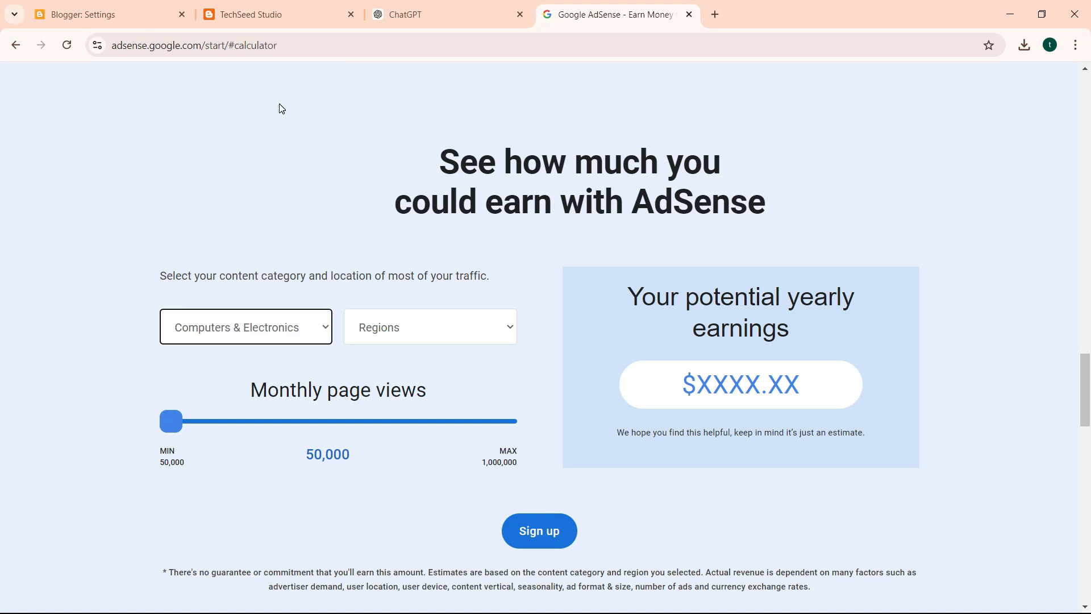
{"action": "left_click", "coordinate": [407, 338]}
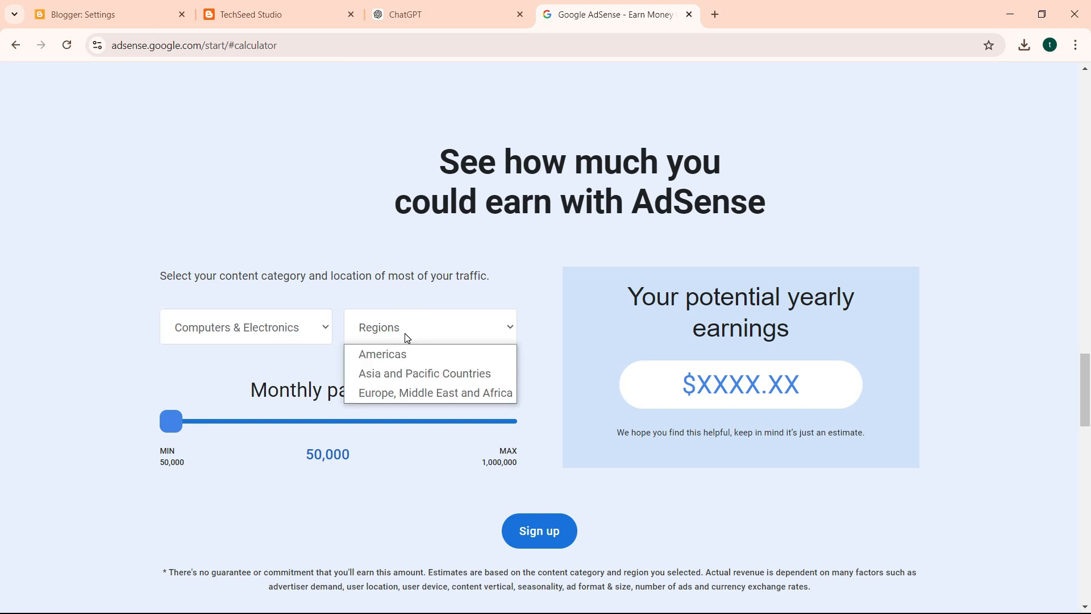
{"action": "left_click", "coordinate": [406, 364]}
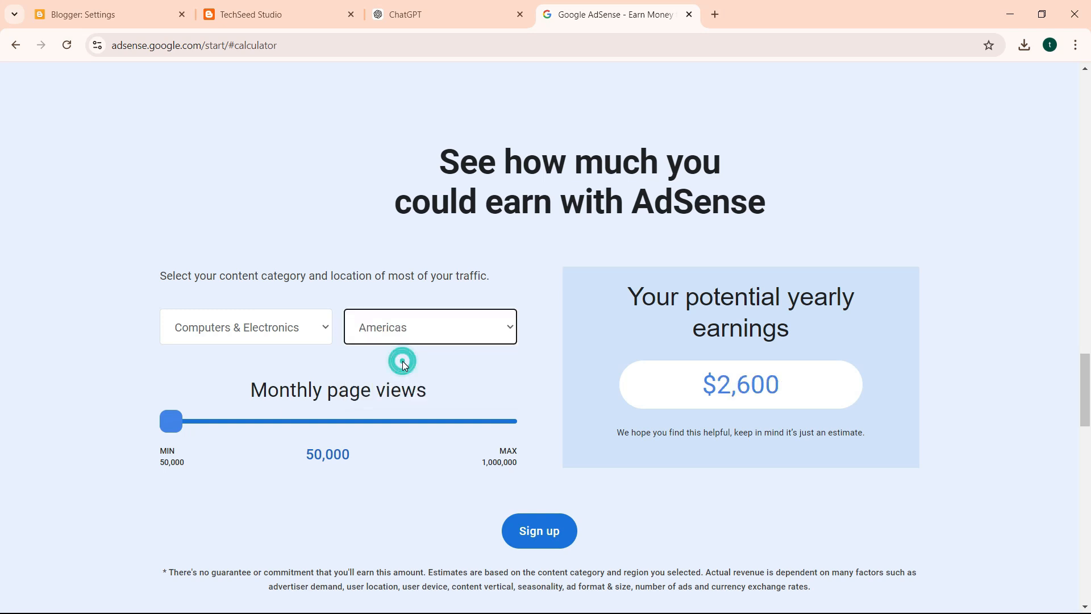
- Compare the earnings estimates for the Internet & Telecom and Reference categories, ending back on Computers & Electronics
{"action": "left_click", "coordinate": [301, 325]}
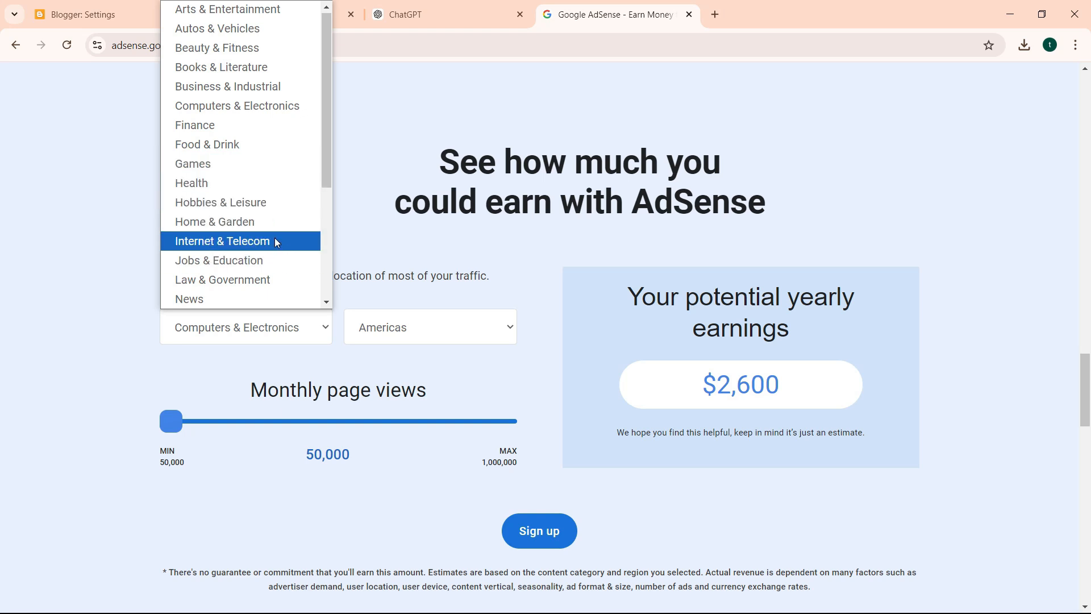
{"action": "left_click", "coordinate": [275, 239]}
{"action": "left_click", "coordinate": [267, 322]}
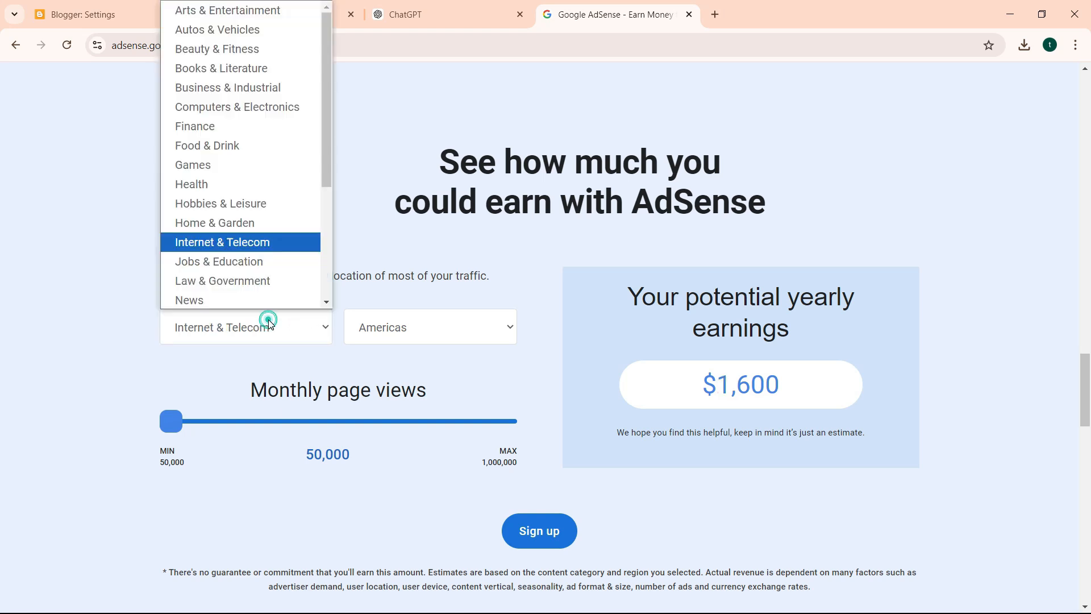
{"action": "left_click_drag", "start_coordinate": [322, 168], "coordinate": [339, 234]}
{"action": "left_click", "coordinate": [284, 261]}
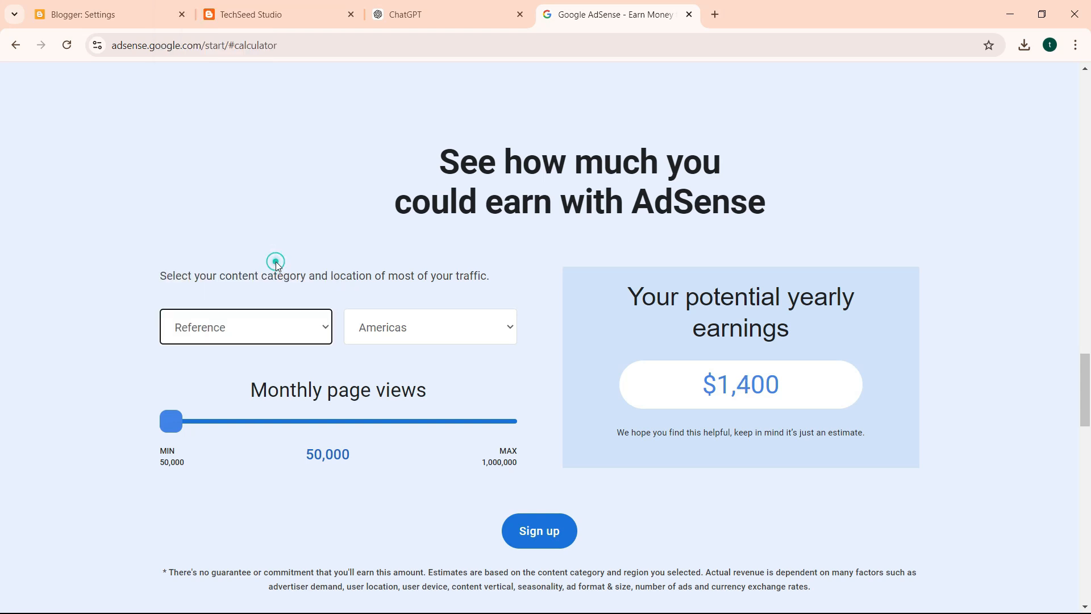
{"action": "left_click", "coordinate": [320, 331]}
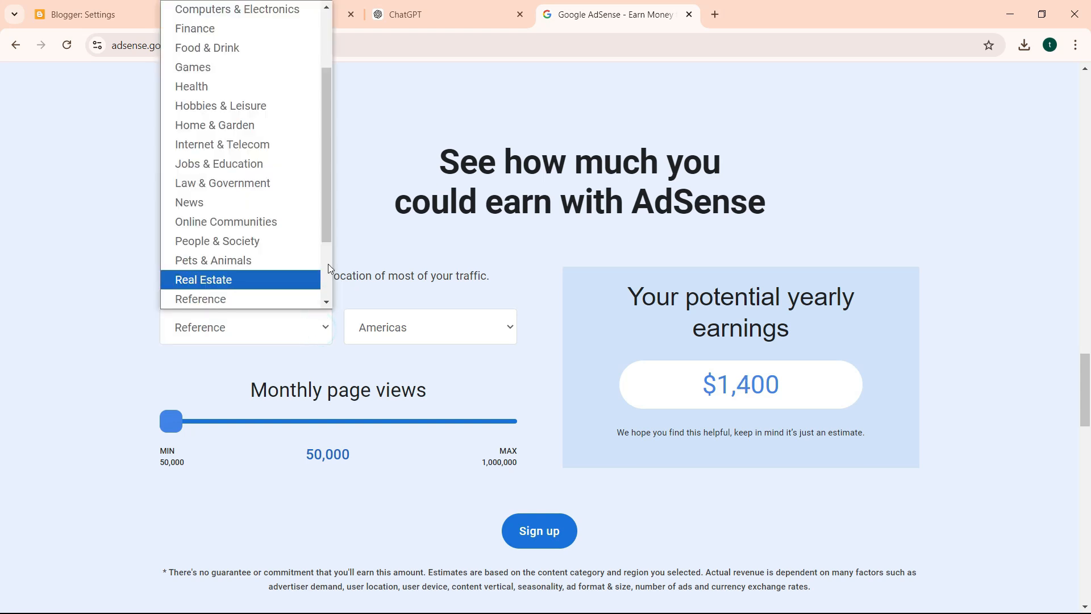
{"action": "left_click_drag", "start_coordinate": [325, 212], "coordinate": [325, 125]}
{"action": "left_click", "coordinate": [251, 106]}
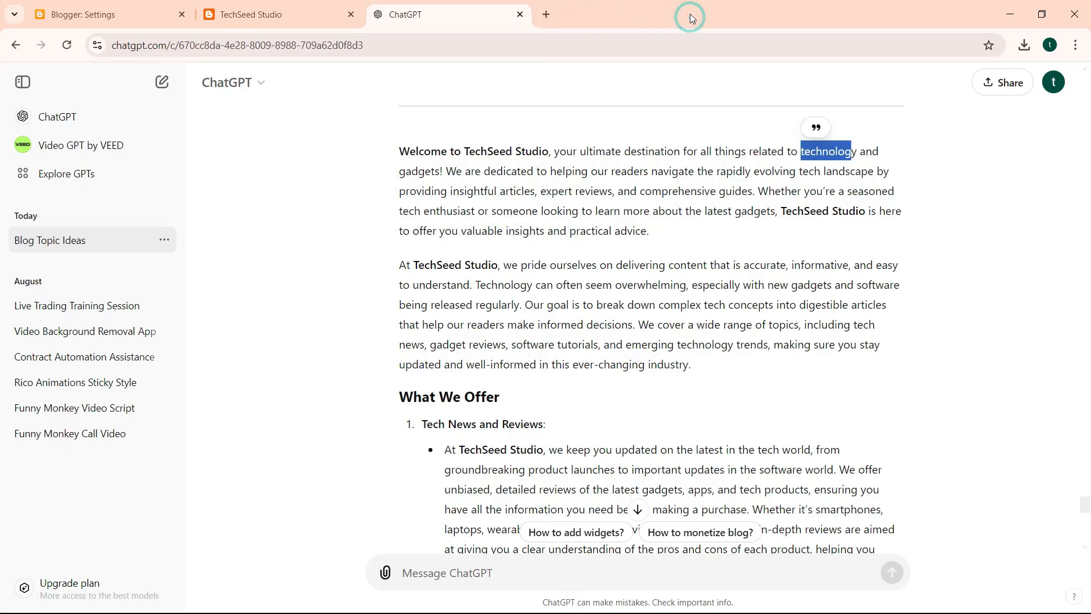
- Close the AdSense page and copy the full generated blog description from ChatGPT into a new blank Word document
{"action": "left_click", "coordinate": [688, 14]}
{"action": "left_click_drag", "start_coordinate": [402, 150], "coordinate": [684, 362]}
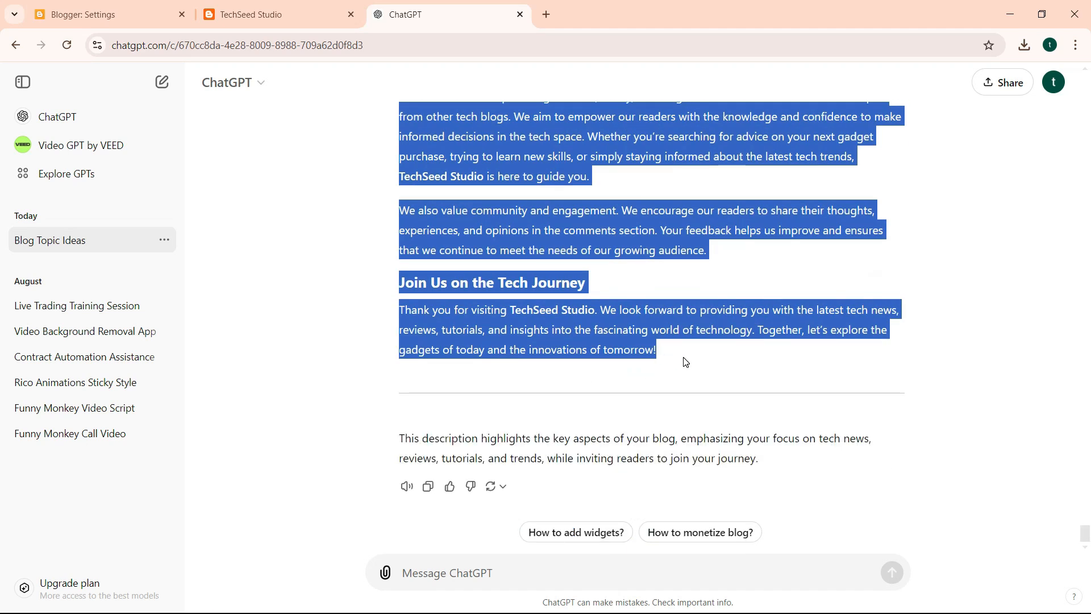
{"action": "key", "text": "super+r"}
{"action": "type", "text": "winword"}
{"action": "key", "text": "Return"}
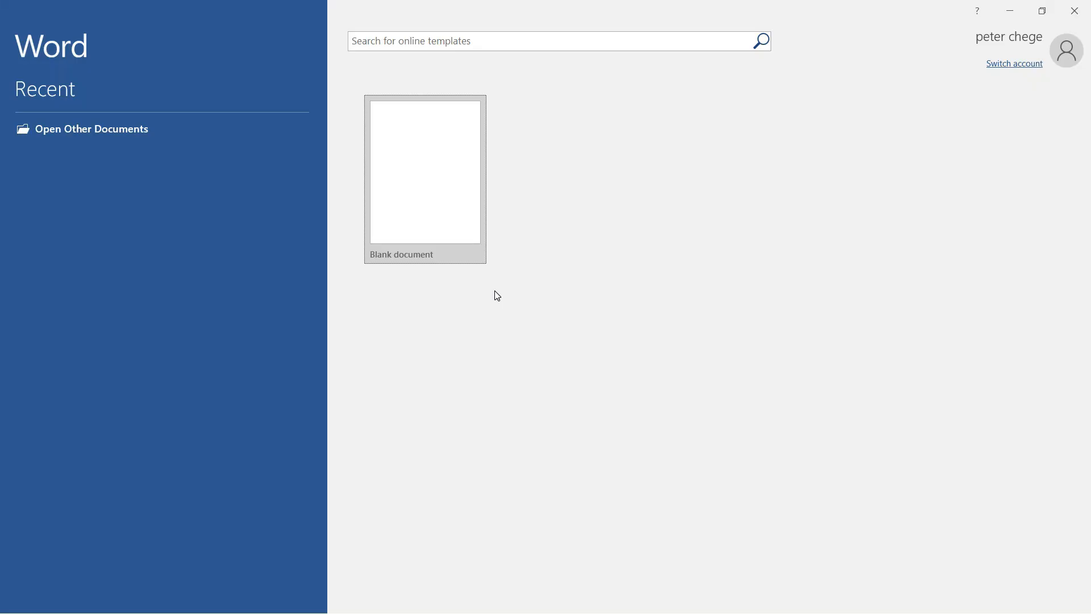
{"action": "left_click", "coordinate": [382, 203]}
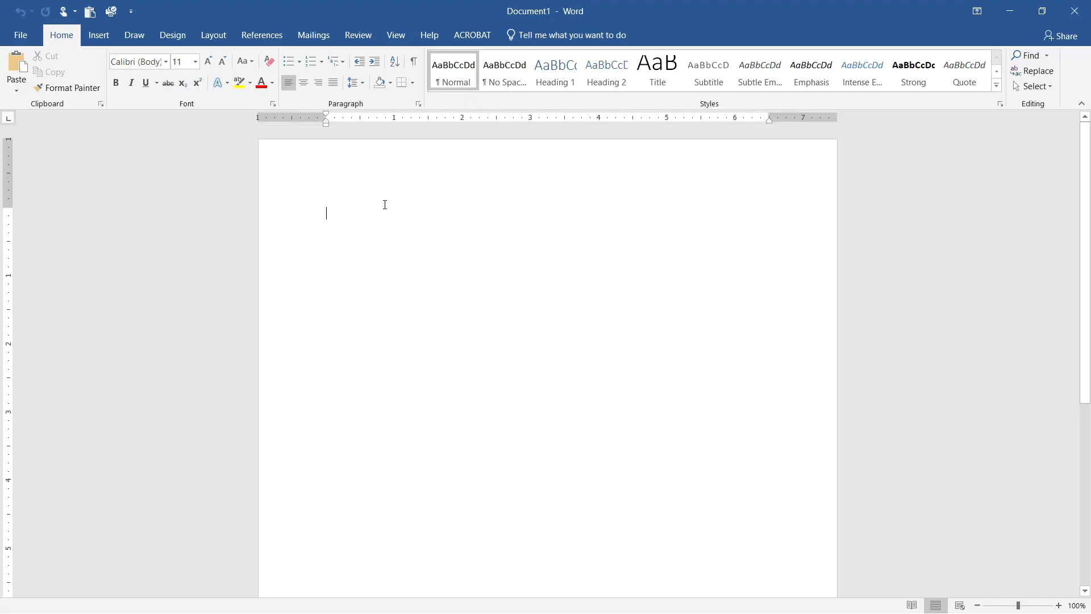
{"action": "key", "text": "ctrl+v"}
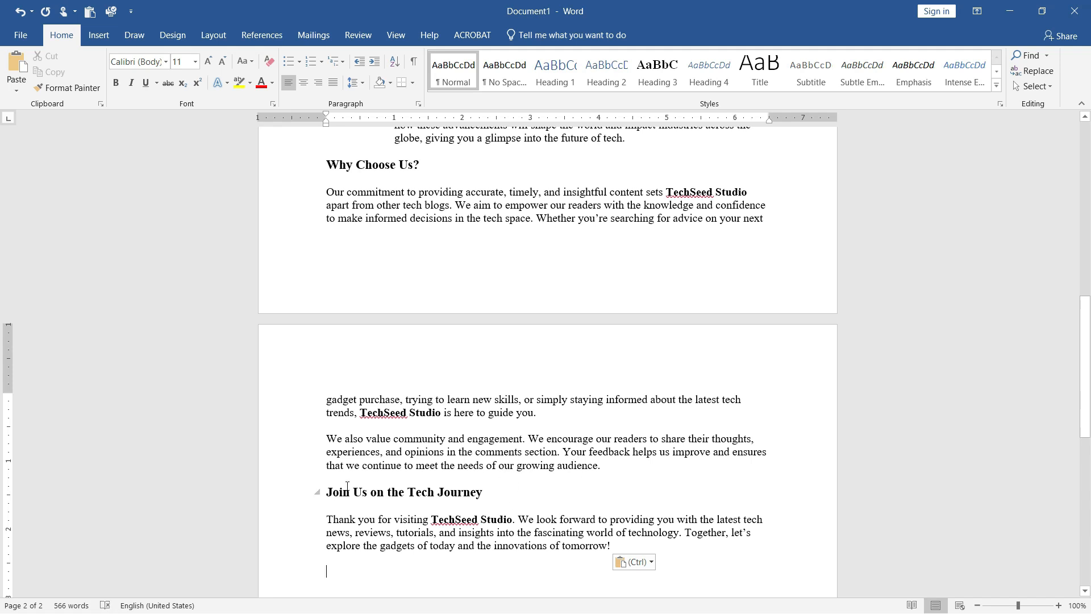
- Delete the "Join Us on the Tech Journey" and "Why Choose Us?" sections from the pasted description
{"action": "left_click_drag", "start_coordinate": [322, 482], "coordinate": [610, 542]}
{"action": "key", "text": "Delete"}
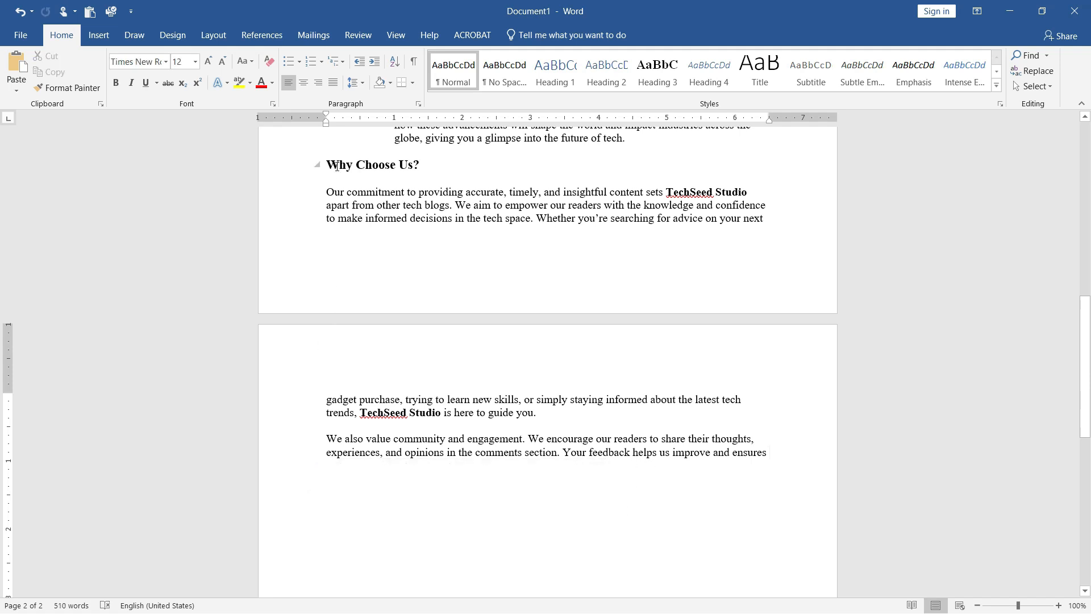
{"action": "left_click_drag", "start_coordinate": [327, 164], "coordinate": [614, 504]}
{"action": "scroll", "coordinate": [610, 504], "scroll_direction": "up", "scroll_amount": 5}
{"action": "key", "text": "Delete"}
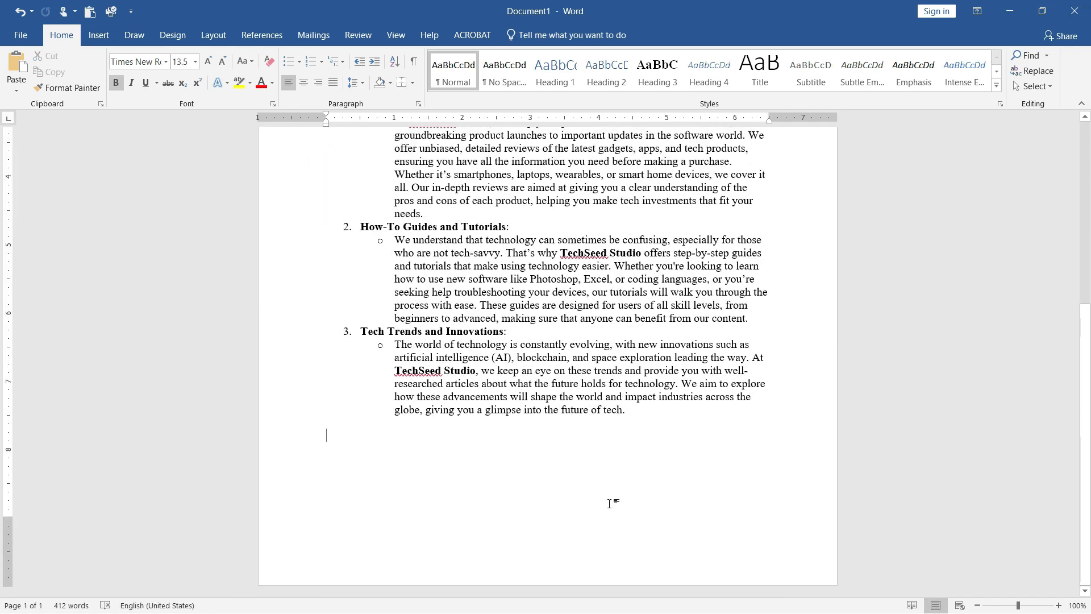
- Copy ChatGPT's description from "Welcome to TechSeed Studio" through "Tech Trends and Innovations" and paste it as the blog description in Blogger
{"action": "key", "text": "alt+Tab"}
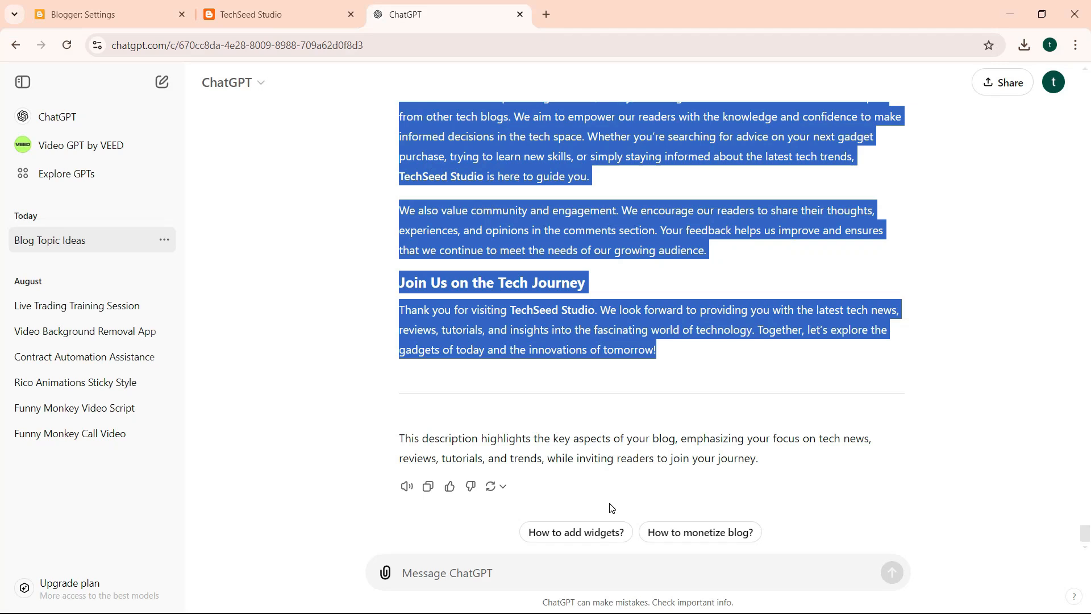
{"action": "left_click", "coordinate": [1000, 211]}
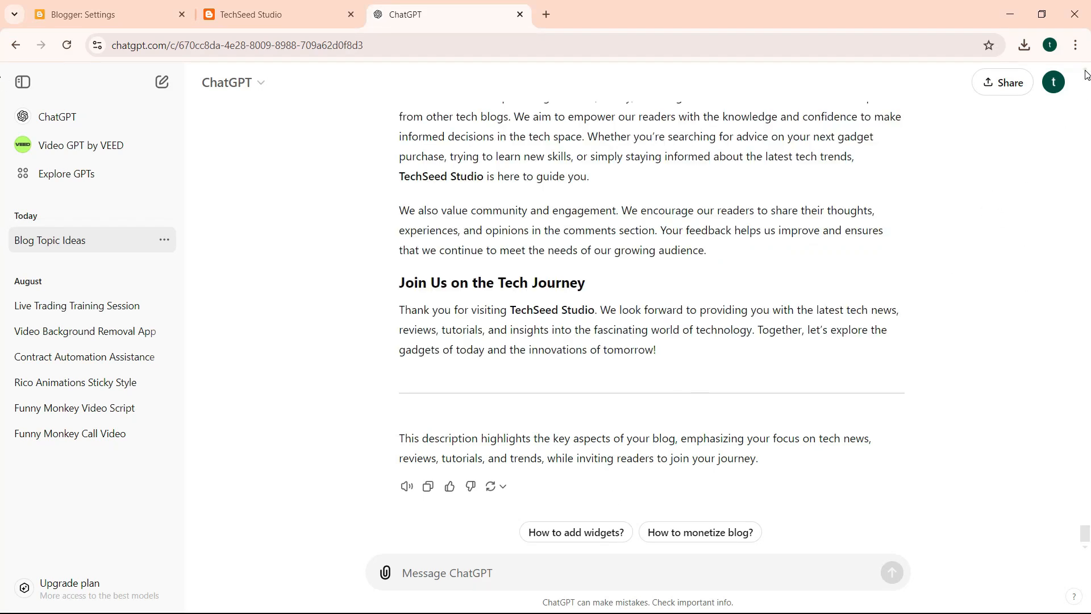
{"action": "scroll", "coordinate": [1086, 74], "scroll_direction": "up", "scroll_amount": 6}
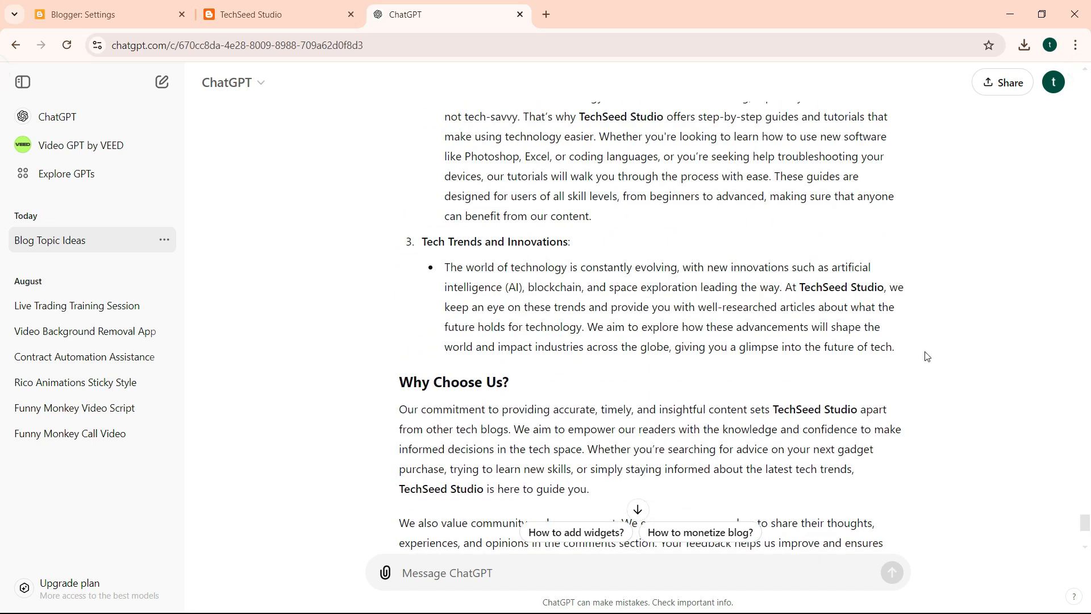
{"action": "left_click_drag", "start_coordinate": [905, 353], "coordinate": [396, 467]}
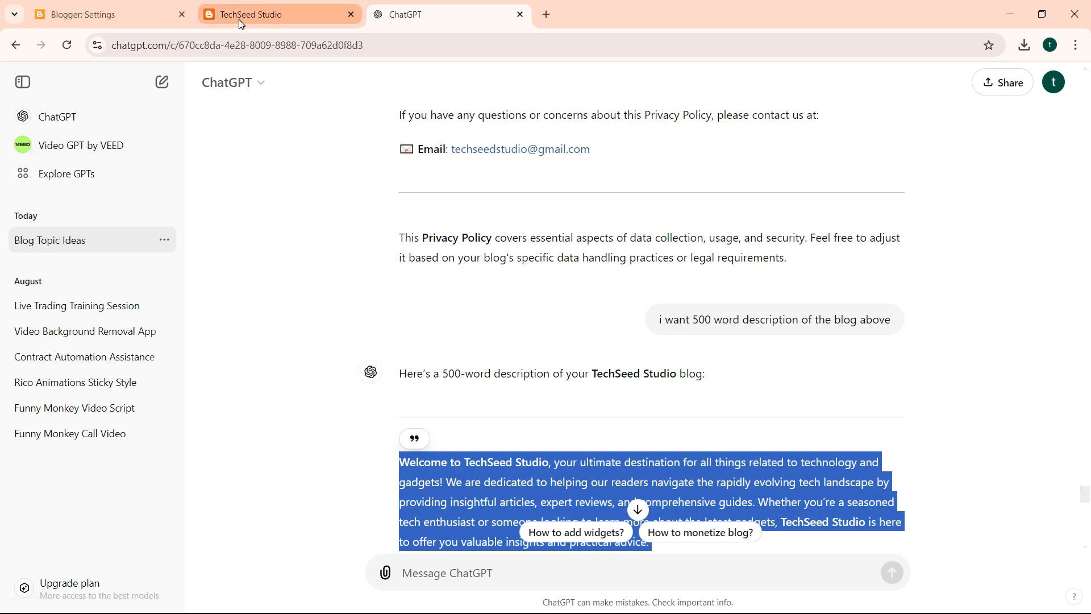
{"action": "left_click", "coordinate": [125, 16]}
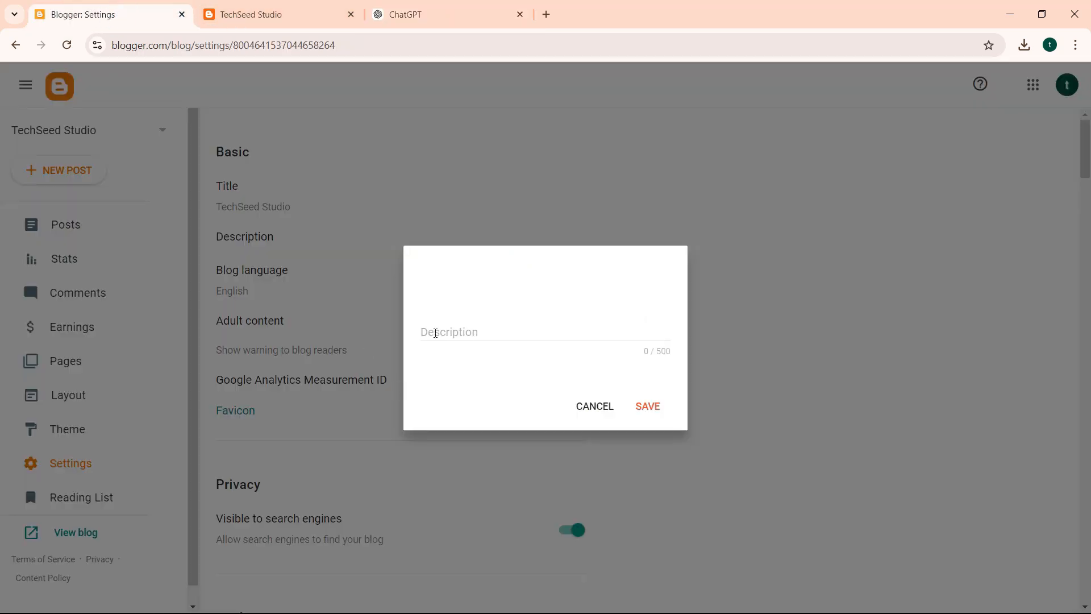
{"action": "left_click", "coordinate": [436, 333]}
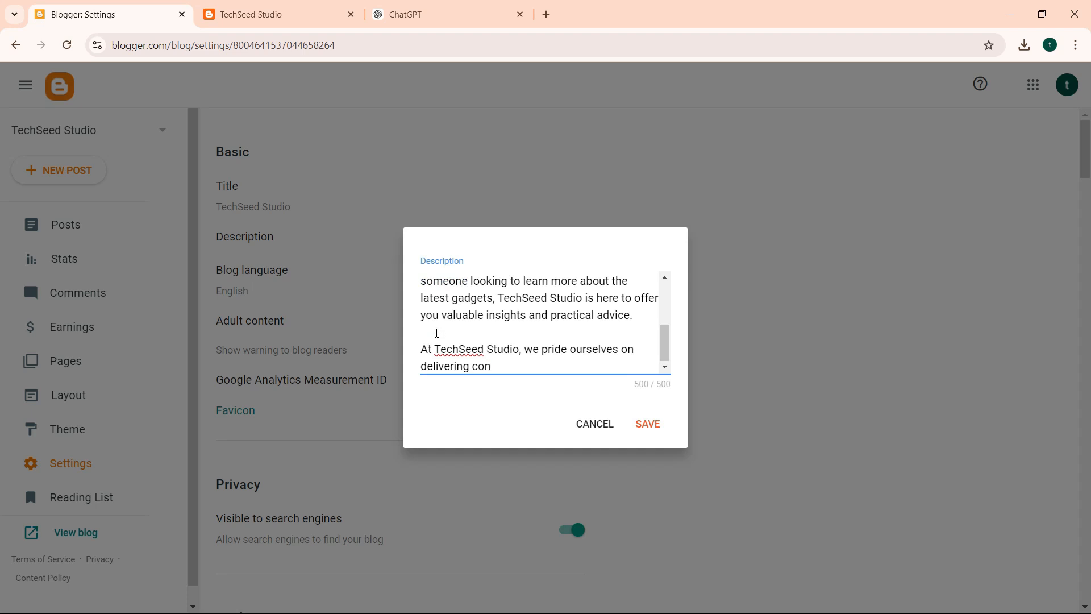
- Save the blog description, reopen it, delete the cut-off final paragraph starting "At TechSeed Studio, we pride ourselves", and save it again
{"action": "left_click", "coordinate": [657, 425]}
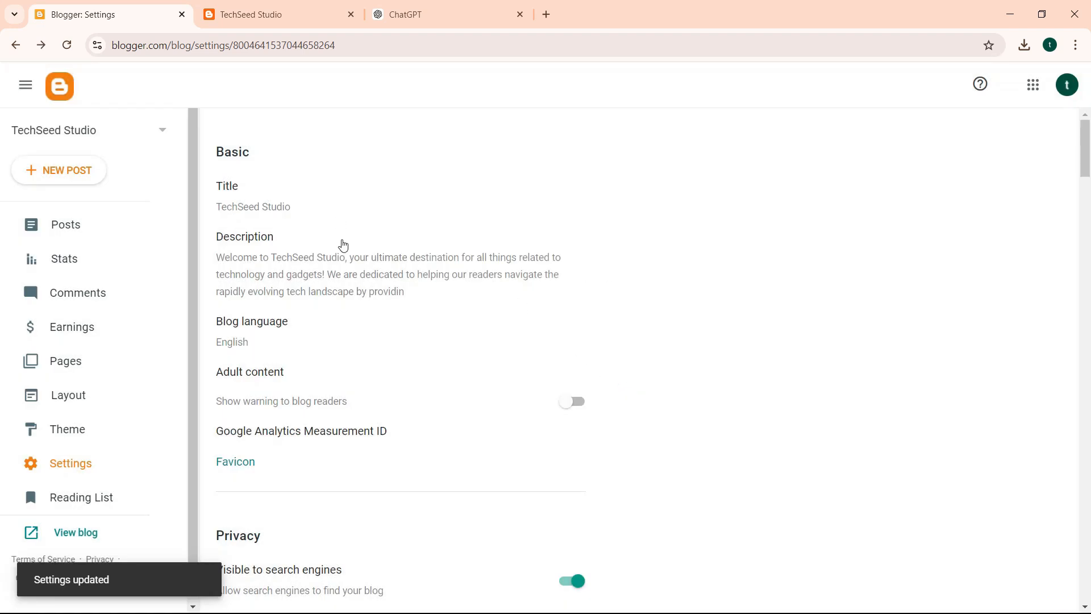
{"action": "left_click", "coordinate": [343, 245]}
{"action": "left_click_drag", "start_coordinate": [668, 310], "coordinate": [677, 385]}
{"action": "left_click_drag", "start_coordinate": [642, 314], "coordinate": [644, 366]}
{"action": "key", "text": "BackSpace"}
{"action": "left_click", "coordinate": [646, 430]}
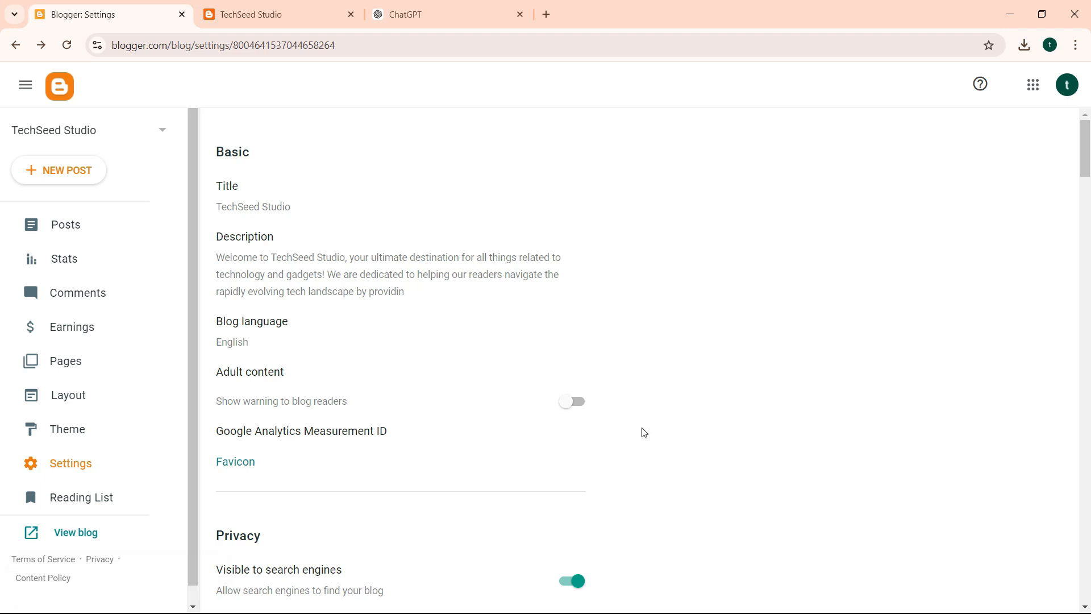
- Open the Google Analytics Measurement ID setting for editing in the blog's basic settings
{"action": "left_click", "coordinate": [545, 17]}
{"action": "left_click_drag", "start_coordinate": [1088, 132], "coordinate": [1088, 161]}
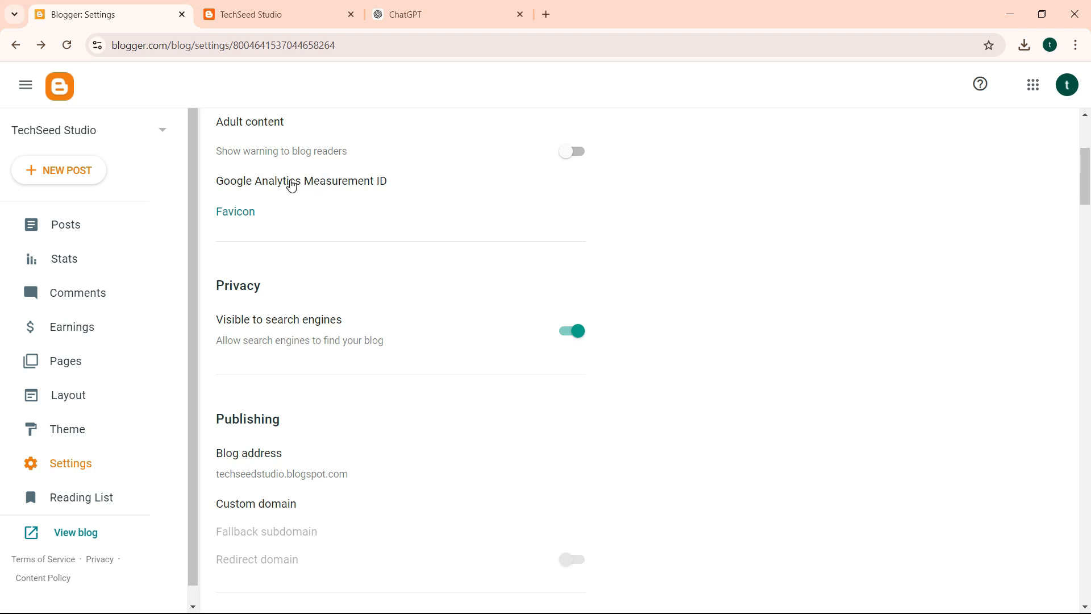
{"action": "left_click", "coordinate": [291, 182]}
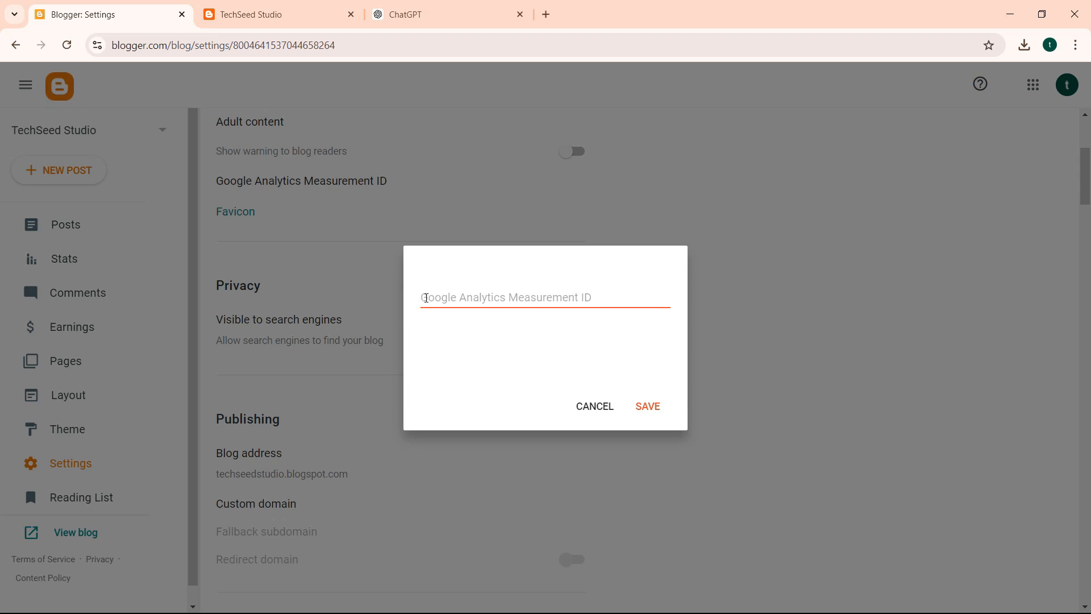
{"action": "left_click", "coordinate": [427, 298]}
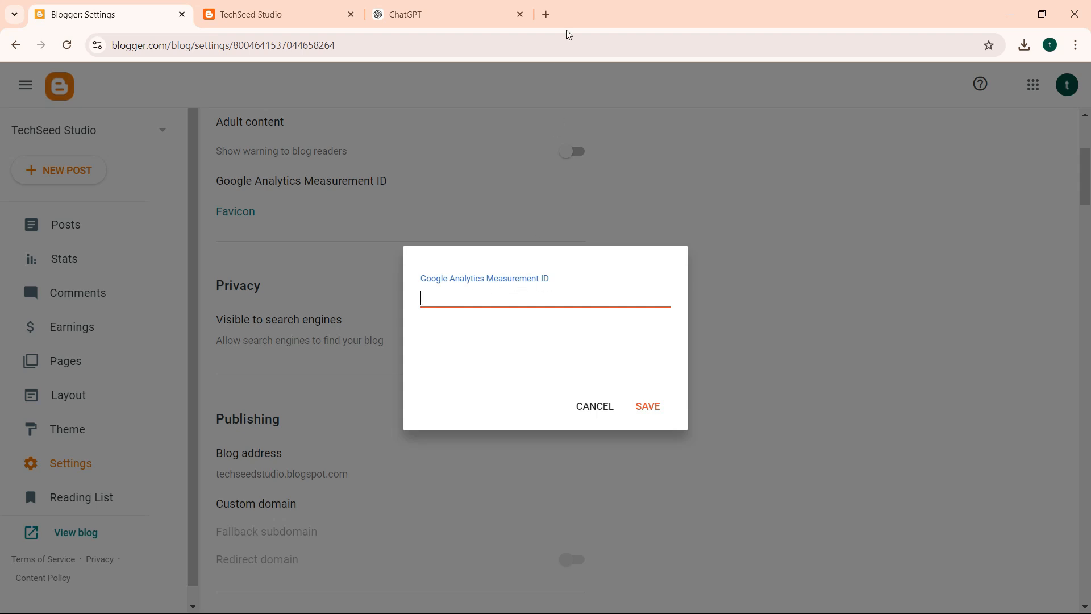
- Search the web for "google analytics sign in" in a new browser tab and open the Google Analytics sign-in result
{"action": "left_click", "coordinate": [546, 14]}
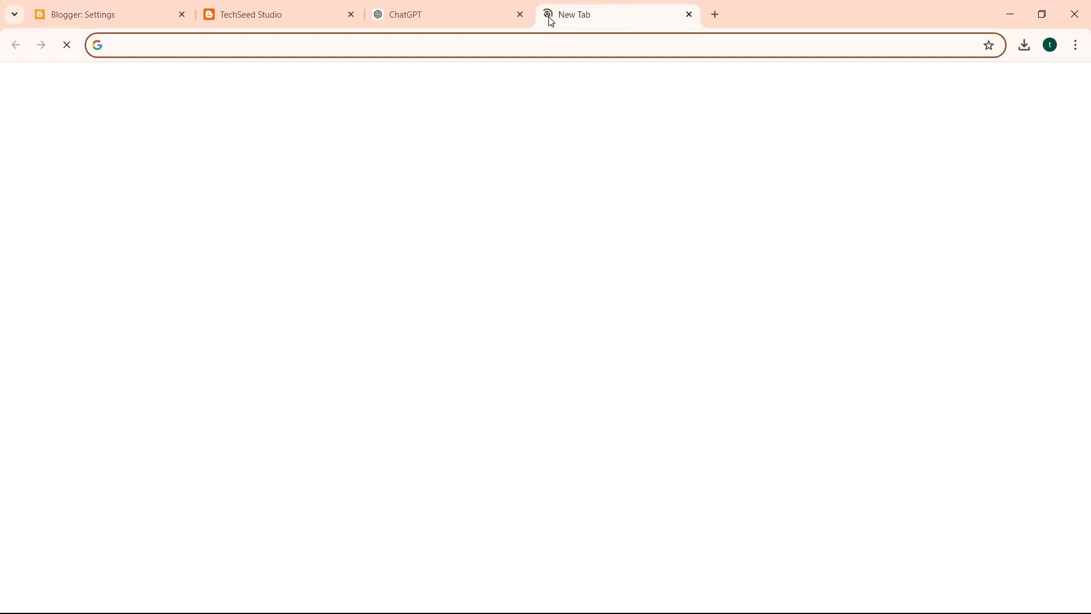
{"action": "type", "text": "googl"}
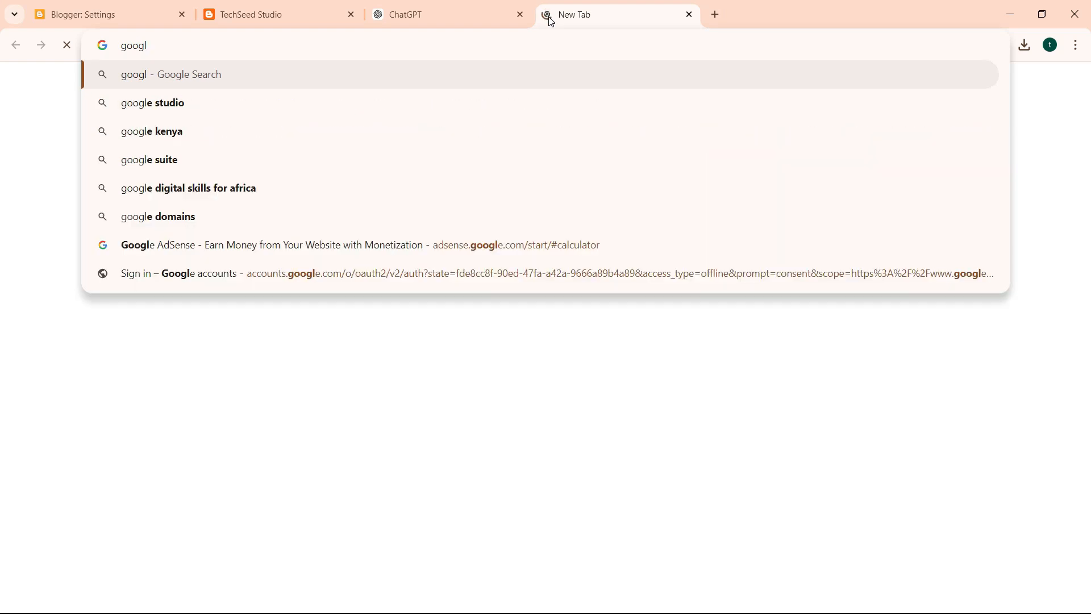
{"action": "type", "text": "e ana"}
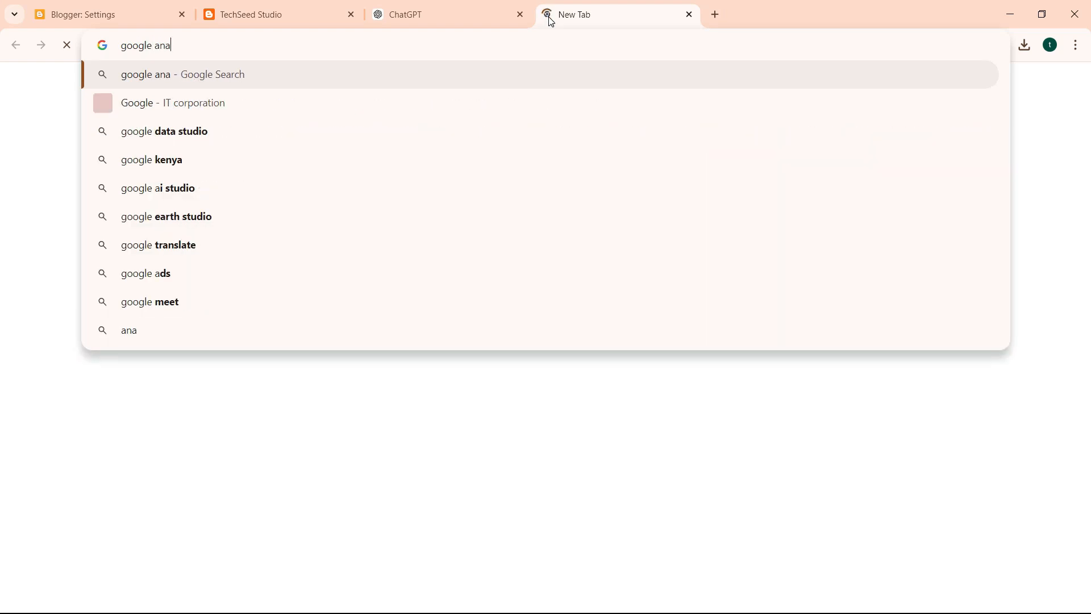
{"action": "type", "text": "lytcs"}
{"action": "key", "text": "Return"}
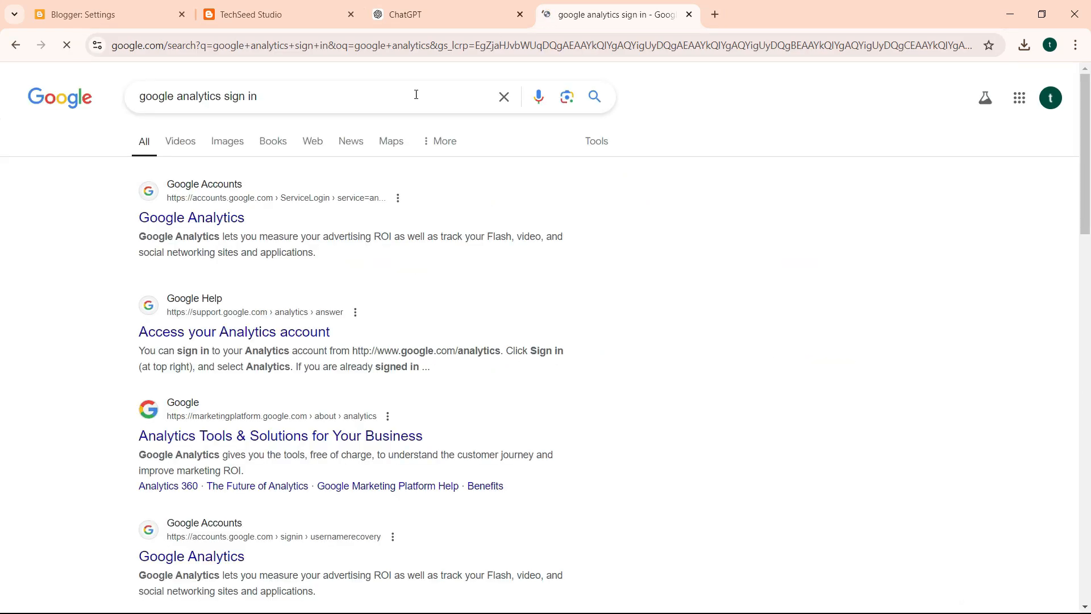
{"action": "left_click", "coordinate": [218, 219]}
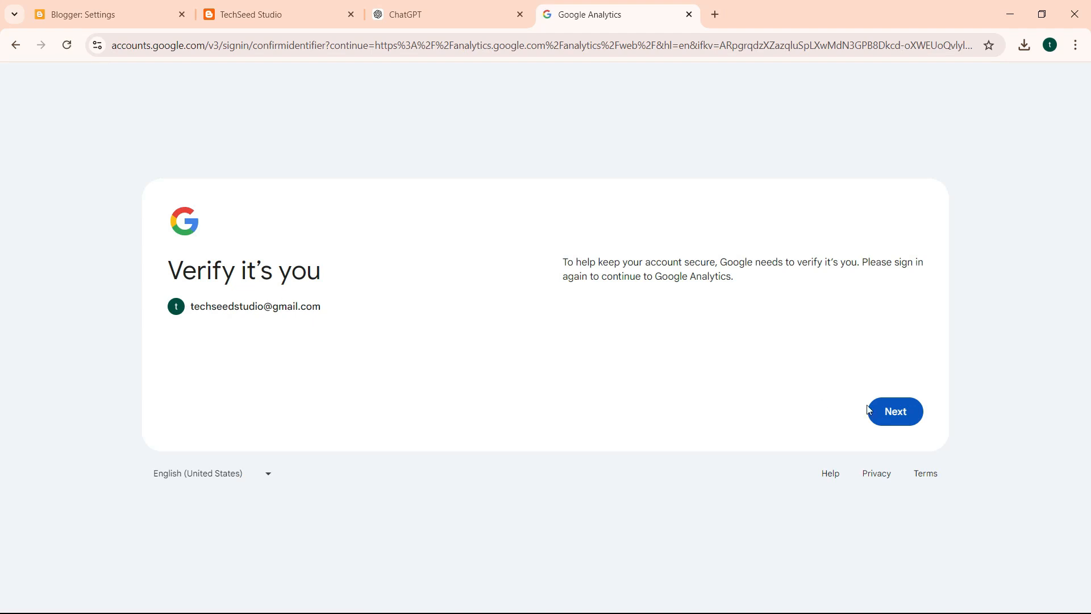
- Verify the Google account with its password, skipping the recovery information and the account suggestions
{"action": "left_click", "coordinate": [893, 413]}
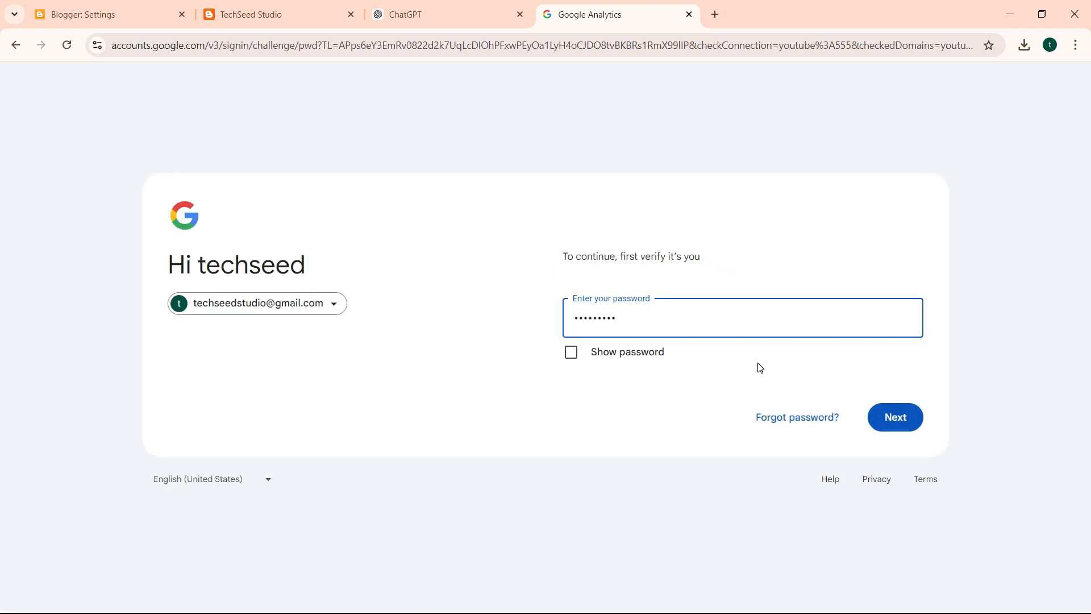
{"action": "key", "text": "Return"}
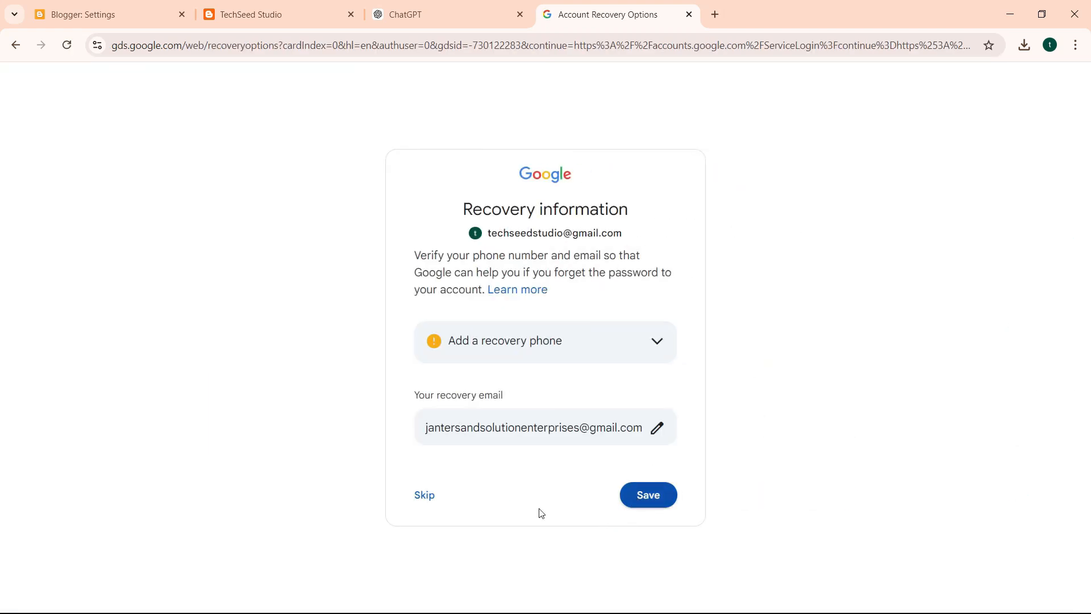
{"action": "left_click", "coordinate": [421, 493]}
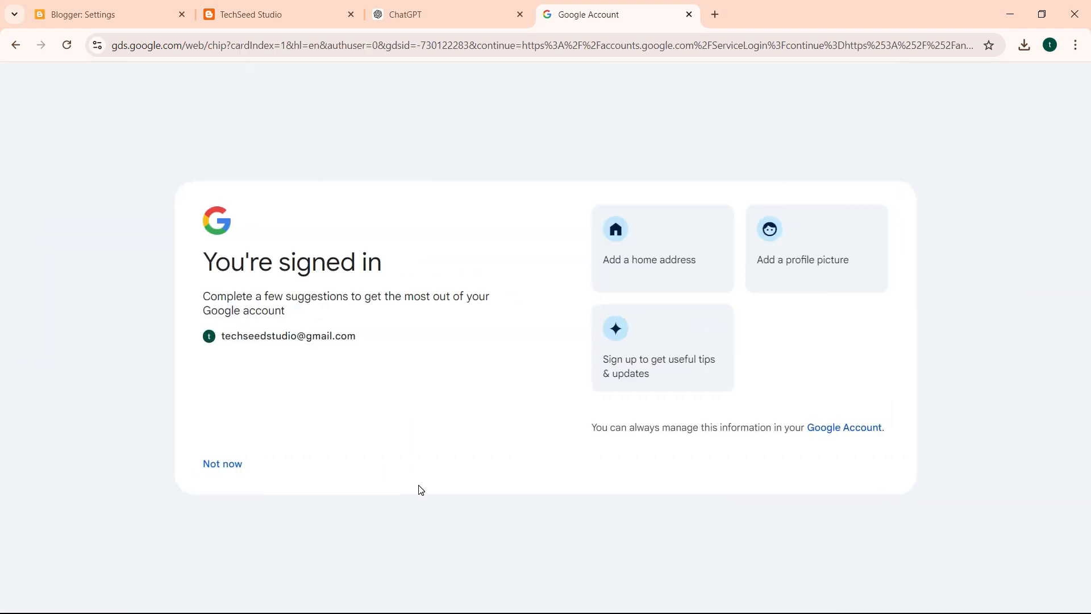
{"action": "left_click", "coordinate": [236, 472]}
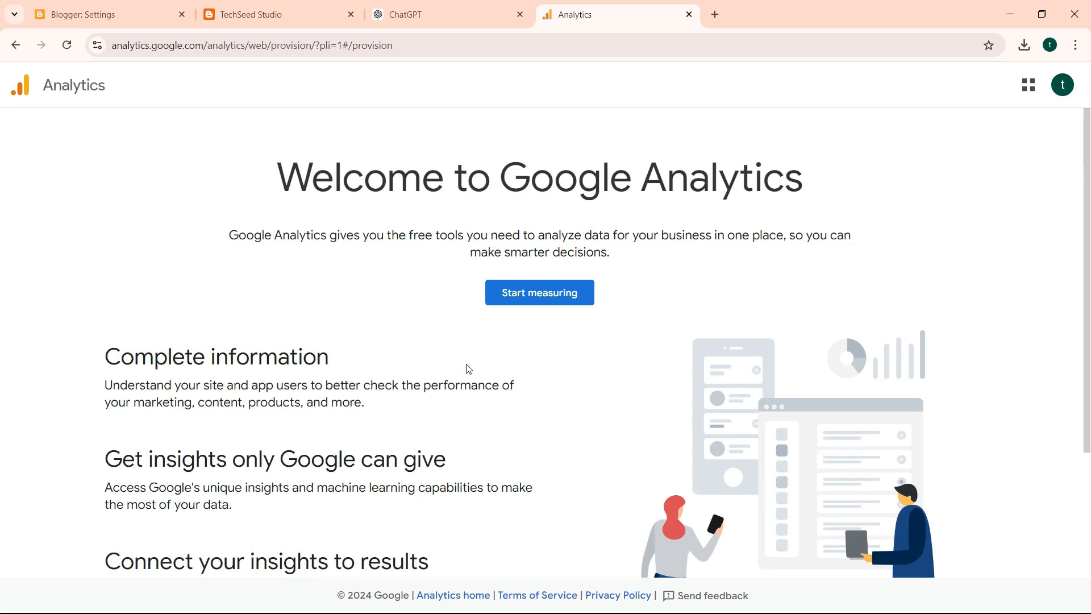
- Start measuring with a new Analytics account named "techseed", enable Google products & services data sharing, and continue to property creation
{"action": "left_click", "coordinate": [508, 293]}
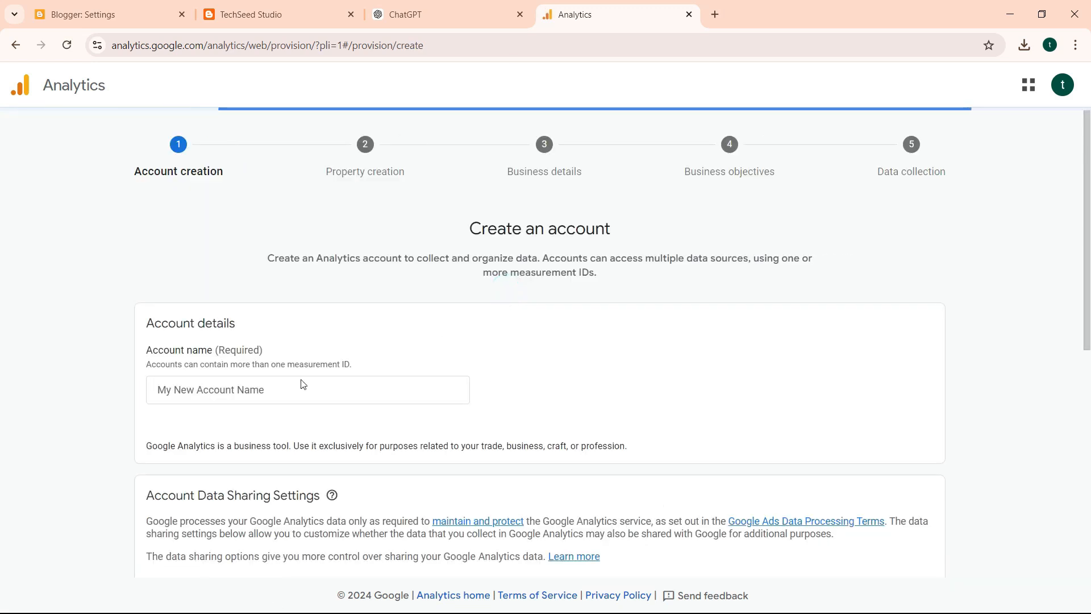
{"action": "left_click", "coordinate": [272, 390]}
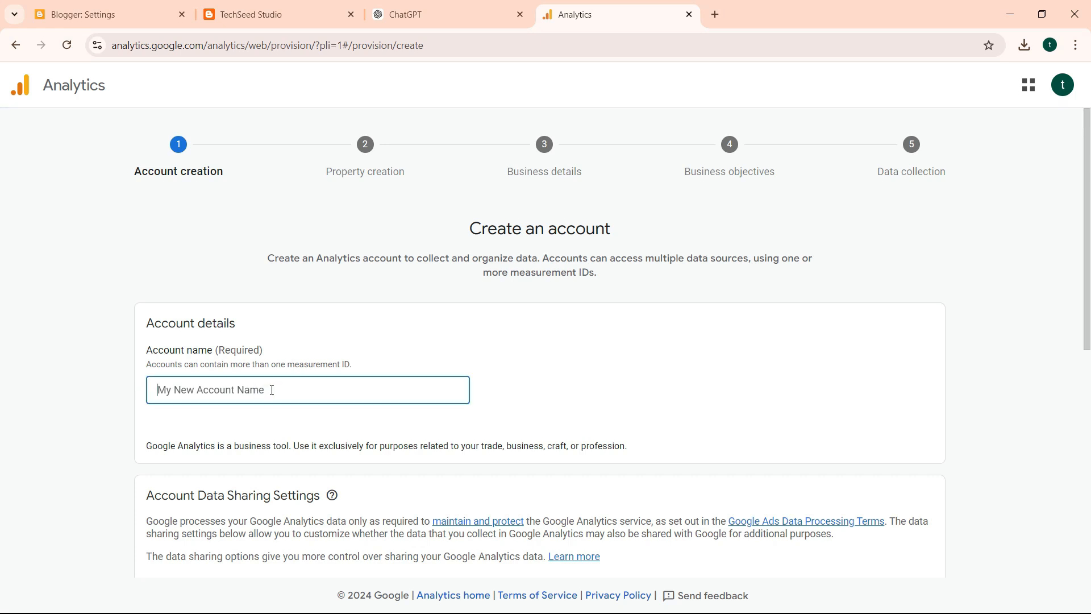
{"action": "type", "text": "techseed"}
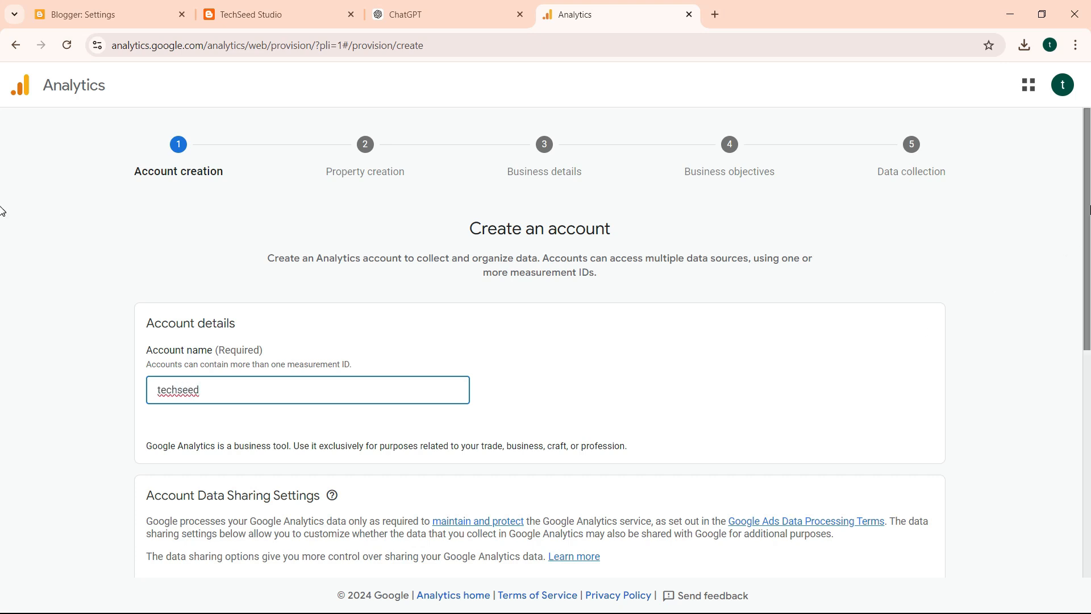
{"action": "left_click_drag", "start_coordinate": [1086, 215], "coordinate": [1086, 442]}
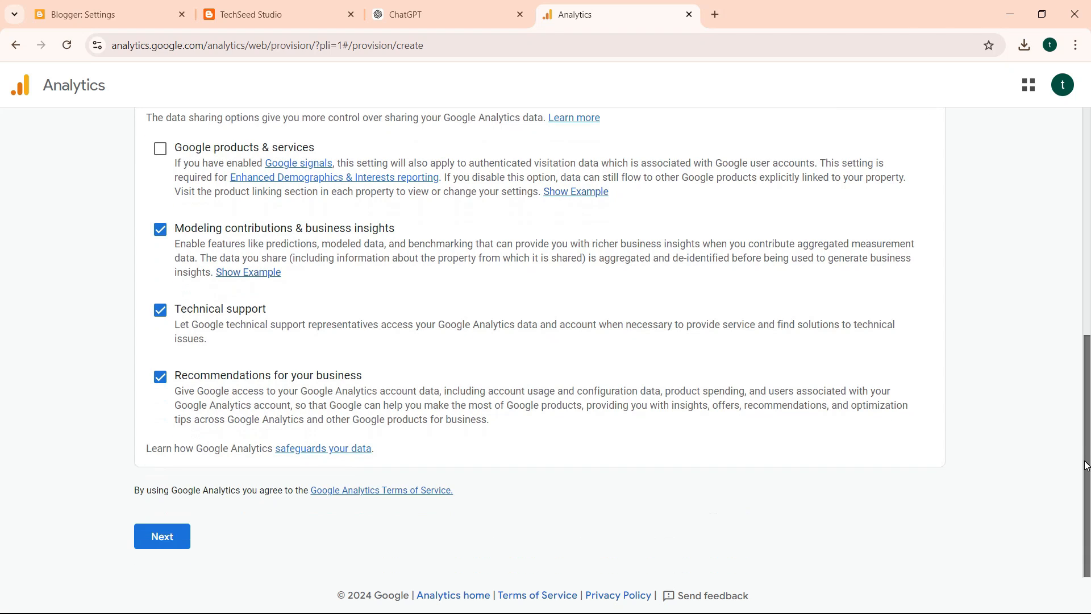
{"action": "left_click", "coordinate": [160, 150]}
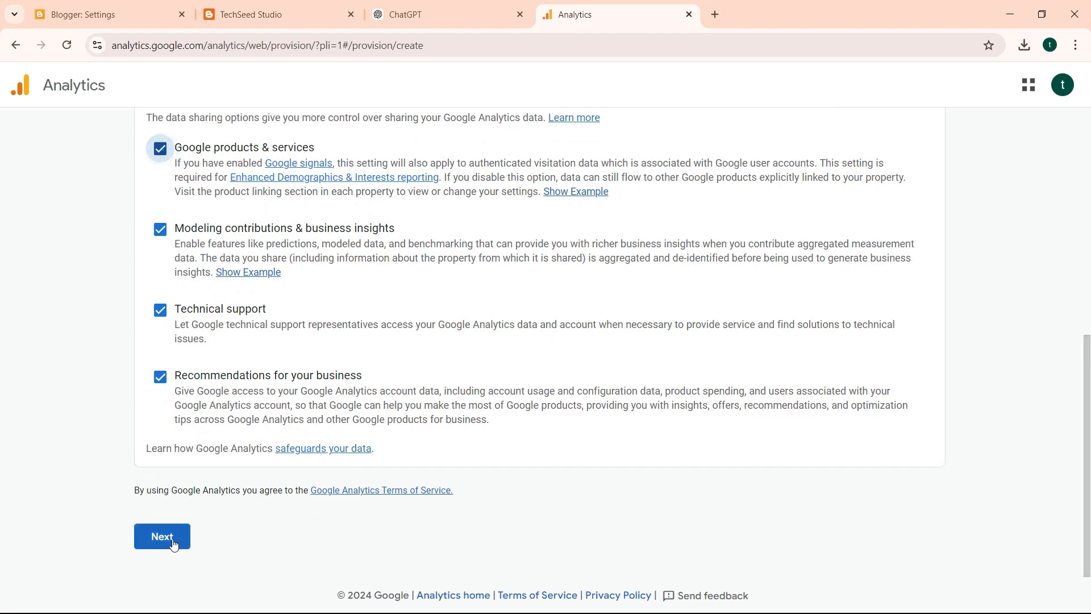
{"action": "left_click", "coordinate": [166, 536]}
- Check the blog's web address in its tab, name the Analytics property "techseed", and continue to the business details
{"action": "left_click", "coordinate": [383, 382]}
{"action": "left_click", "coordinate": [383, 382]}
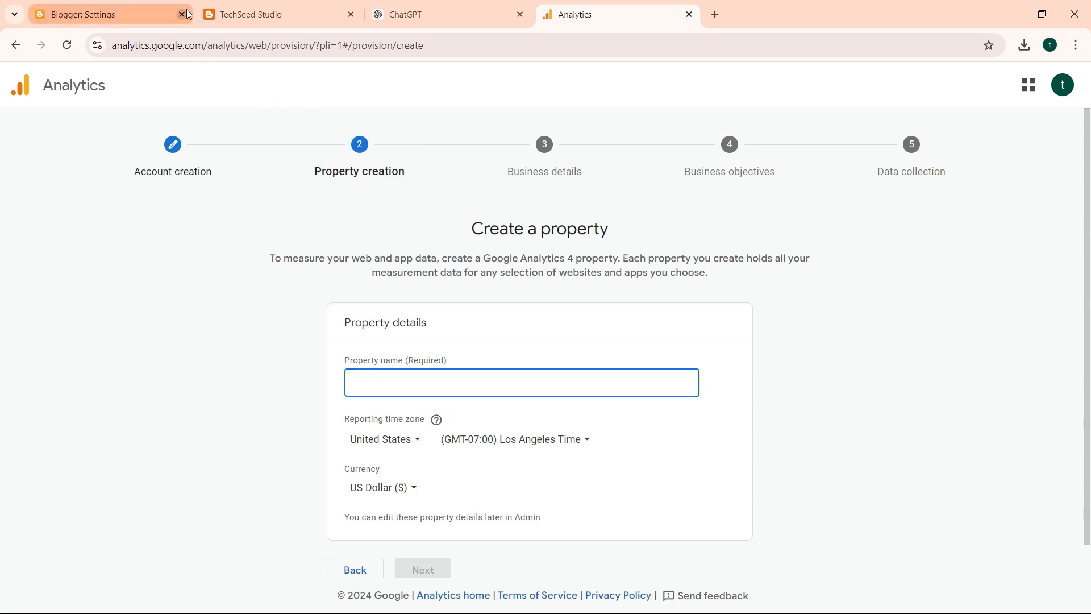
{"action": "left_click", "coordinate": [246, 24]}
{"action": "left_click", "coordinate": [220, 44]}
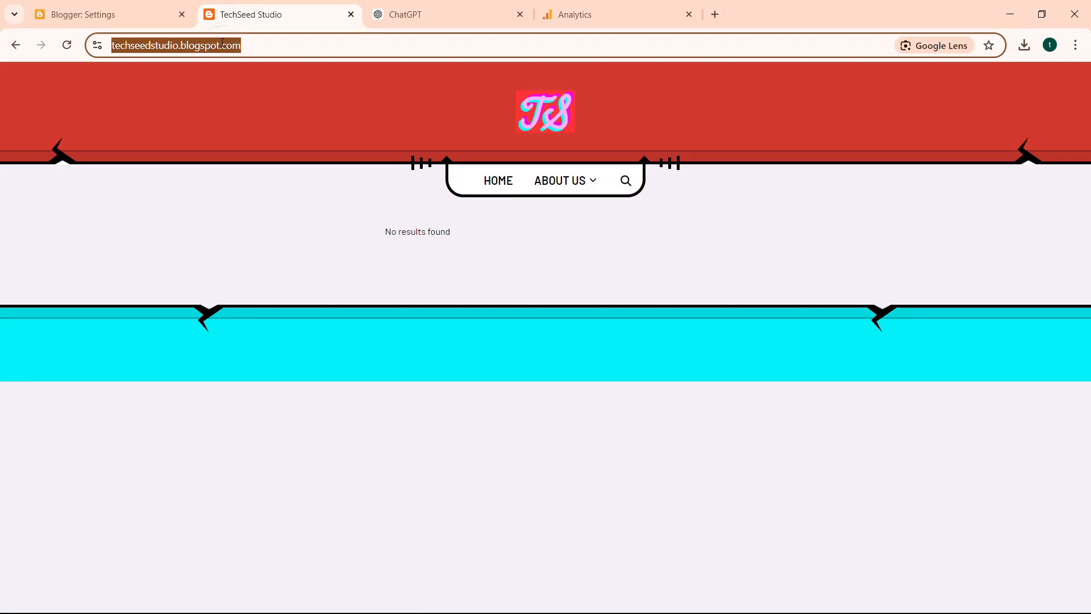
{"action": "left_click", "coordinate": [556, 14]}
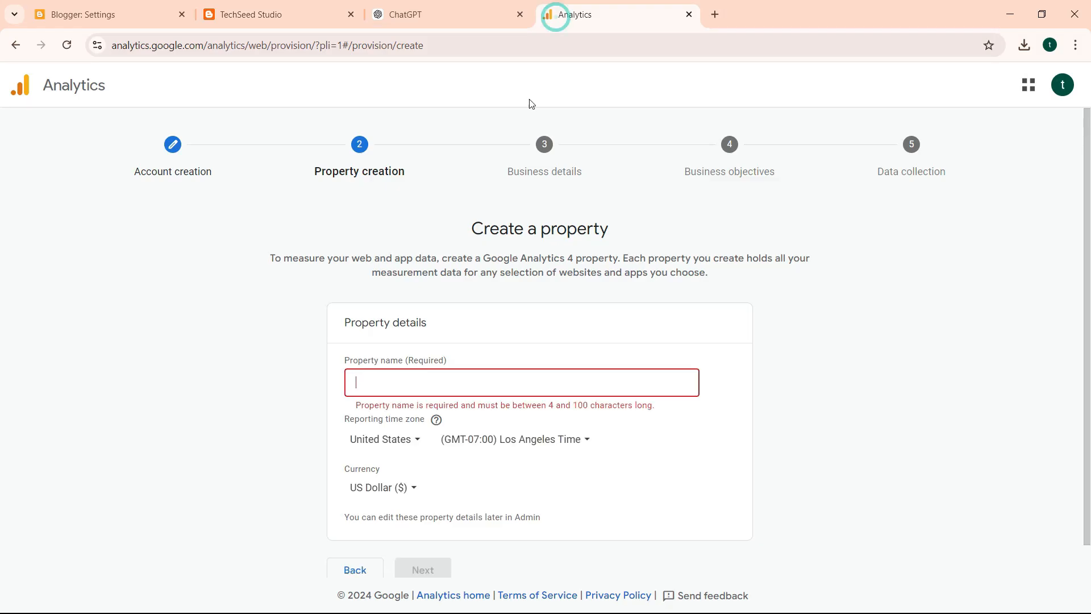
{"action": "left_click", "coordinate": [478, 386]}
{"action": "type", "text": "techseed"}
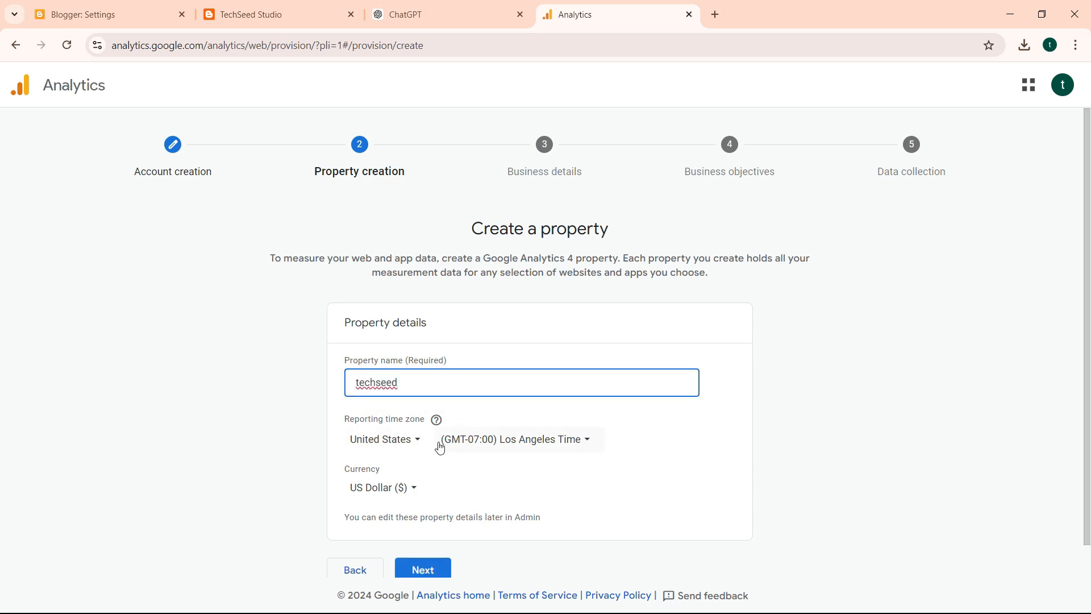
{"action": "left_click", "coordinate": [409, 570]}
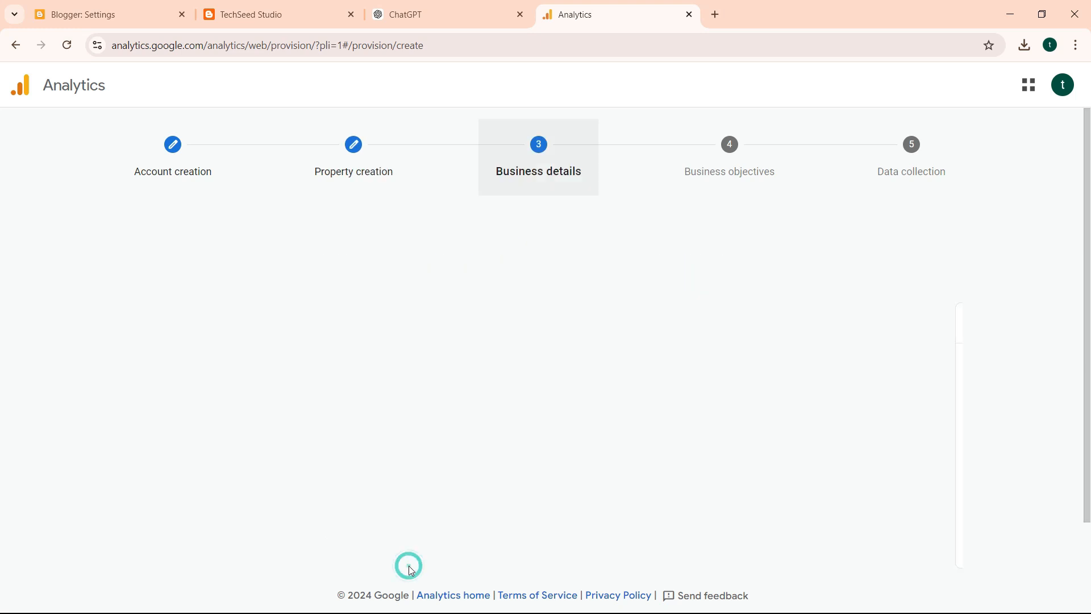
- Describe the business as Small (1 to 10 employees) in the Computers & Electronics industry category and continue
{"action": "left_click", "coordinate": [382, 455]}
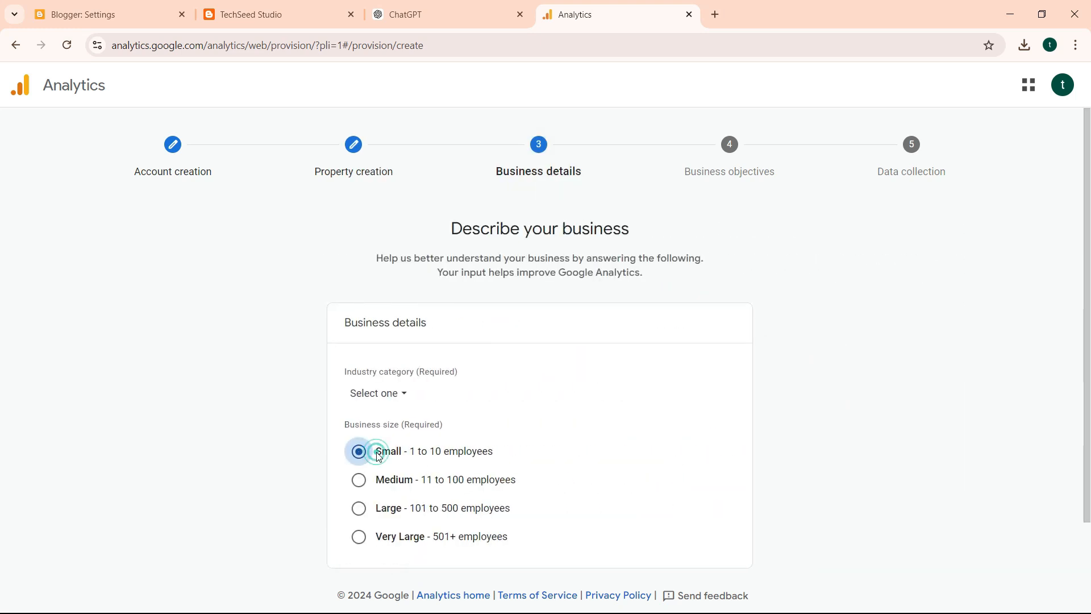
{"action": "left_click", "coordinate": [381, 392]}
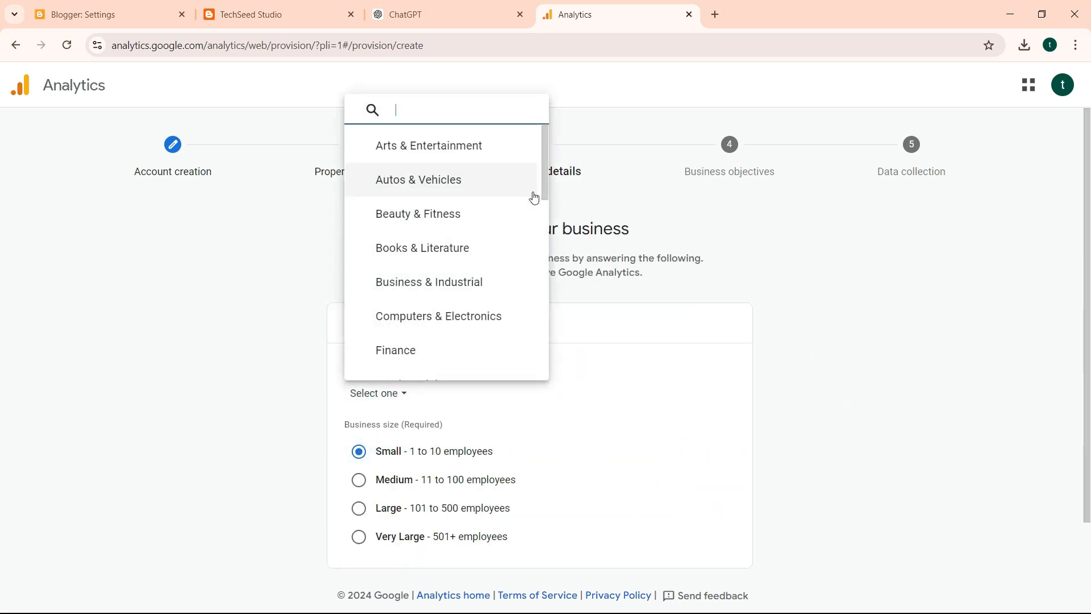
{"action": "left_click_drag", "start_coordinate": [543, 174], "coordinate": [543, 176]}
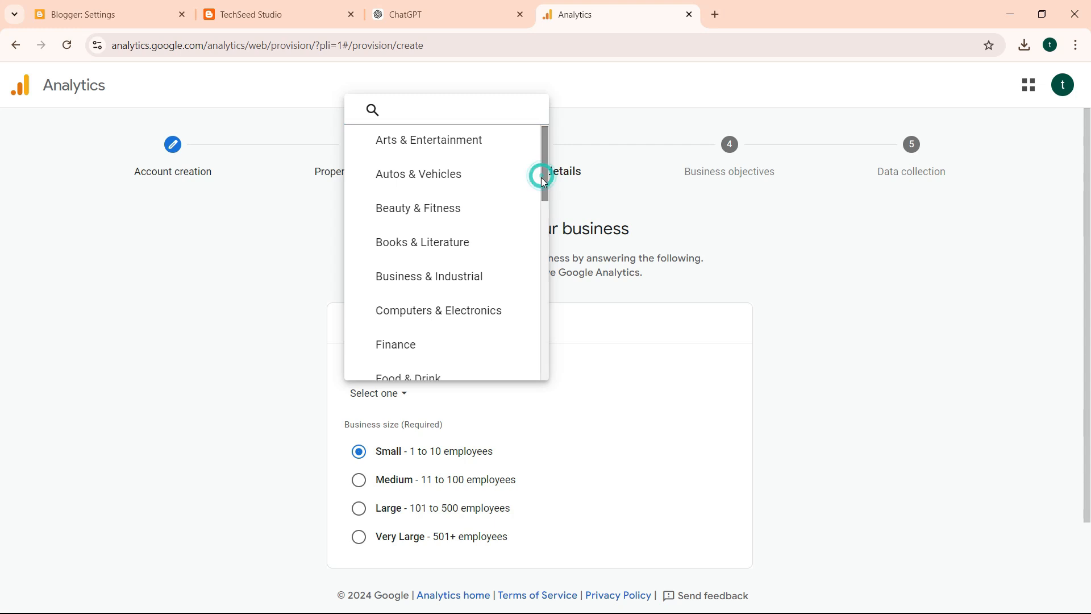
{"action": "left_click", "coordinate": [477, 311]}
{"action": "scroll", "coordinate": [2, 169], "scroll_direction": "down", "scroll_amount": 2}
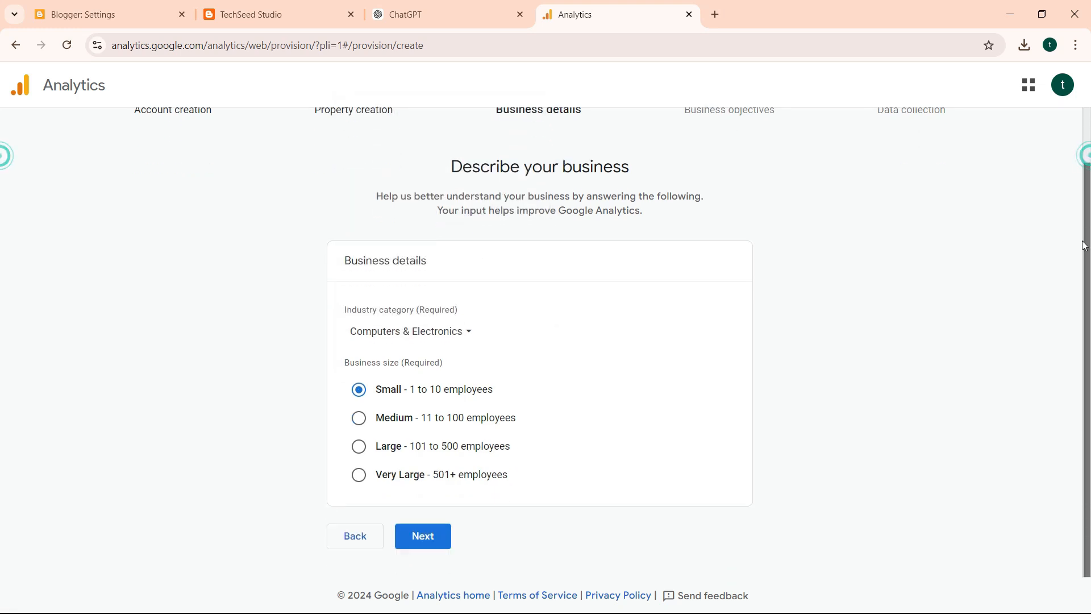
{"action": "left_click", "coordinate": [430, 543]}
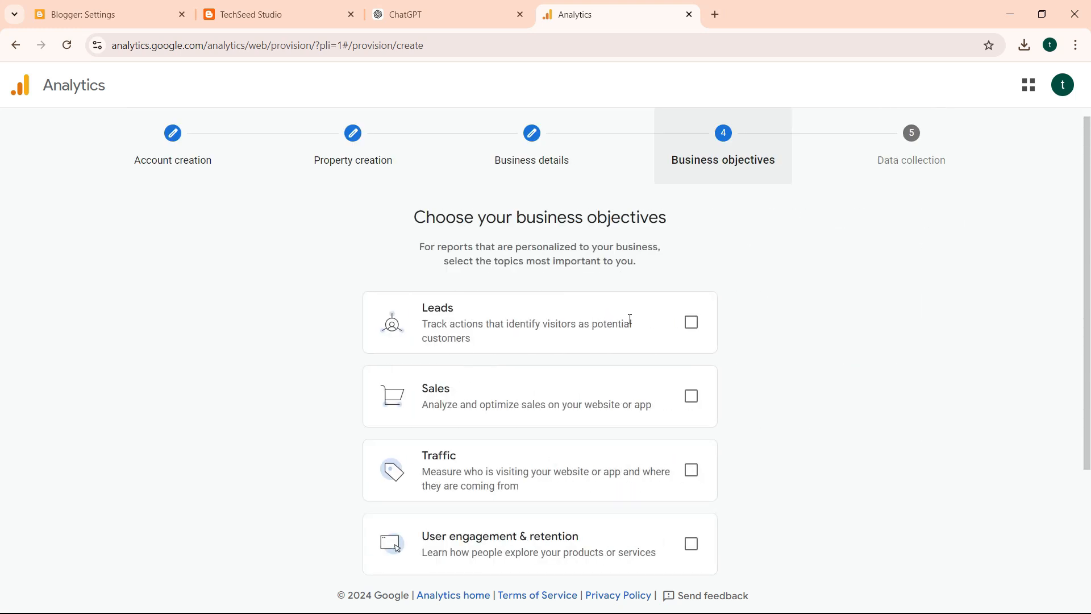
- Choose Leads, Sales, Traffic, and User engagement & retention as the business objectives and proceed to the Terms of Service Agreement
{"action": "left_click", "coordinate": [692, 321]}
{"action": "left_click", "coordinate": [693, 398]}
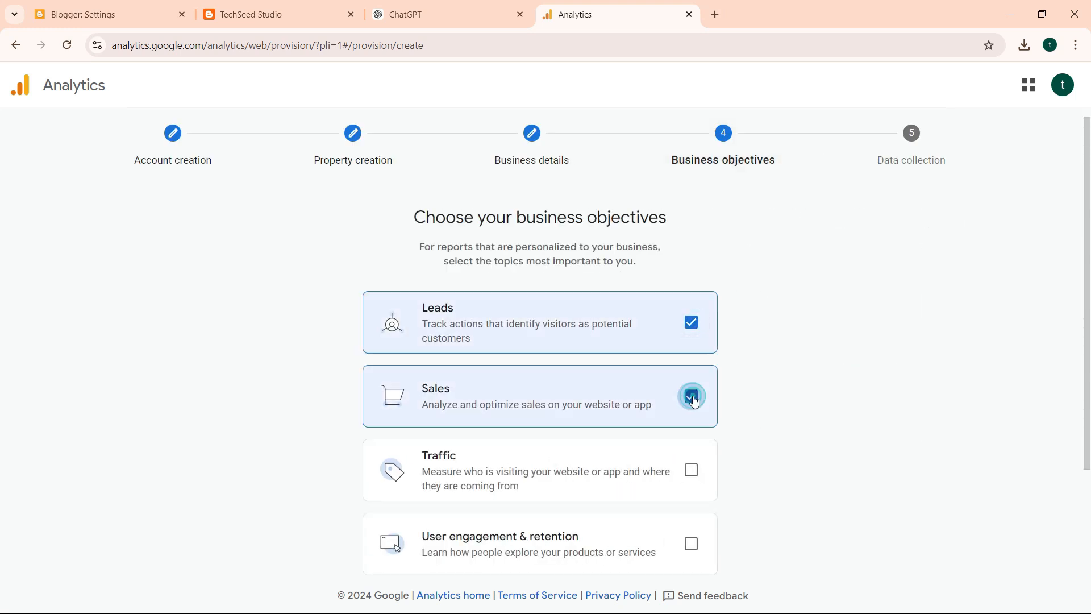
{"action": "left_click", "coordinate": [692, 470]}
{"action": "left_click", "coordinate": [692, 544]}
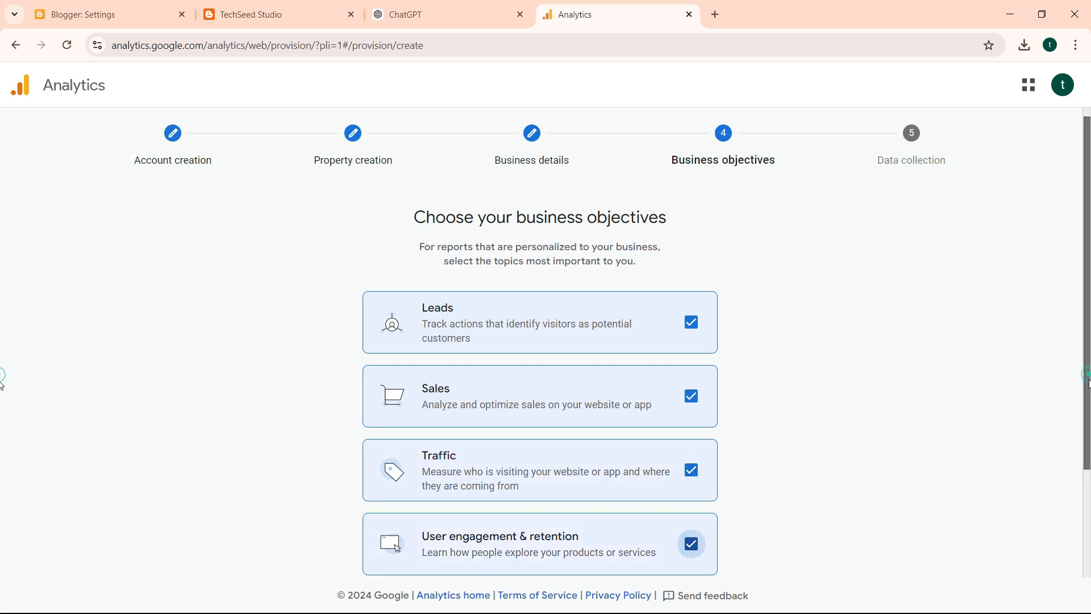
{"action": "scroll", "coordinate": [2, 377], "scroll_direction": "down", "scroll_amount": 3}
{"action": "left_click", "coordinate": [487, 542]}
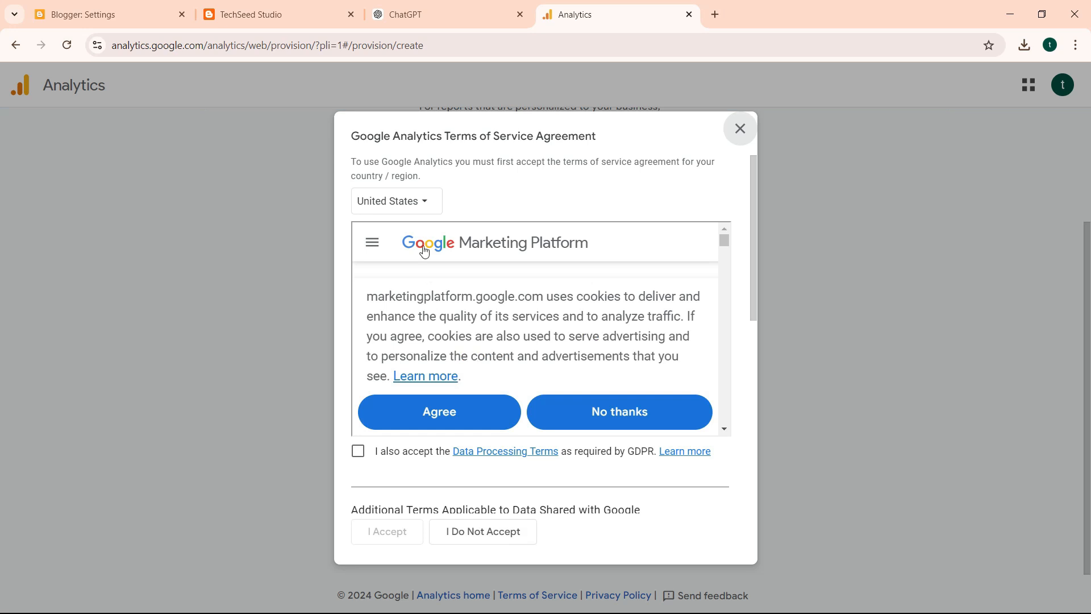
- Accept the Google Analytics Terms of Service for United States, including the Data Processing Terms and the additional terms for shared data
{"action": "left_click", "coordinate": [371, 459]}
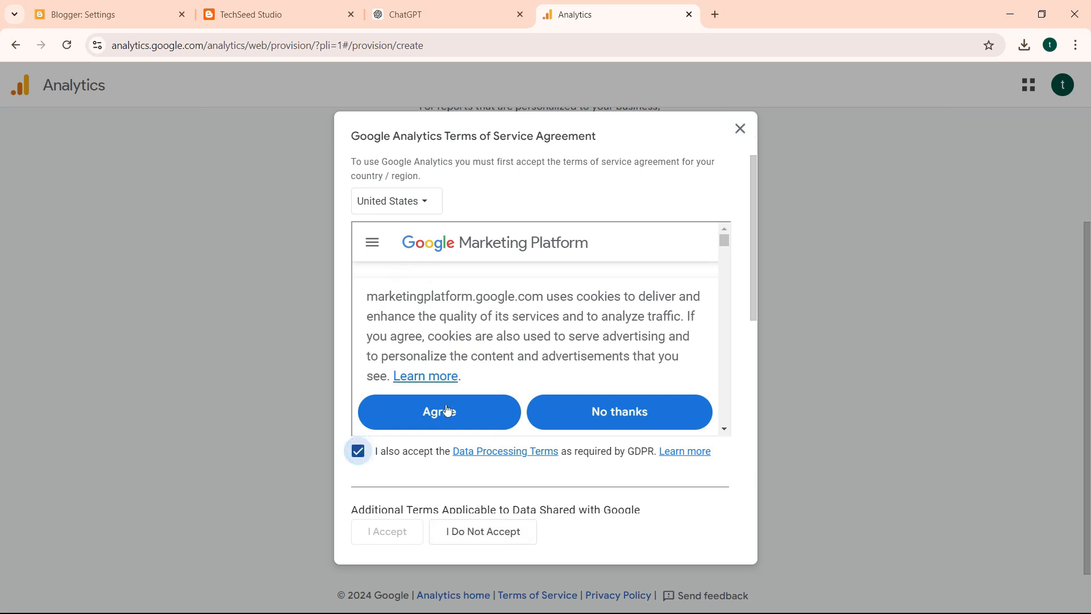
{"action": "left_click_drag", "start_coordinate": [726, 240], "coordinate": [732, 424]}
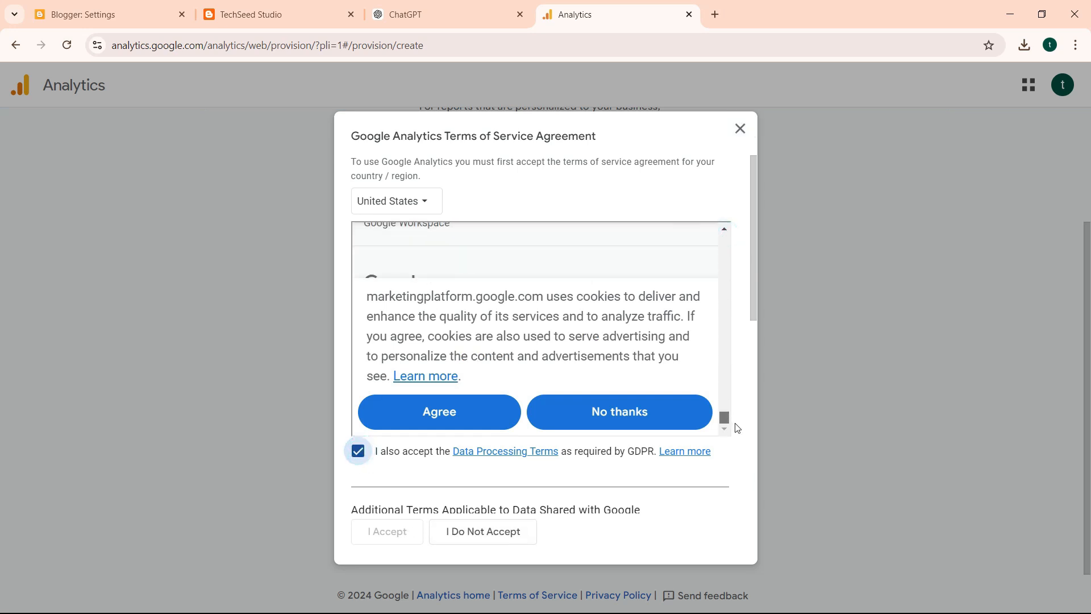
{"action": "left_click", "coordinate": [479, 410]}
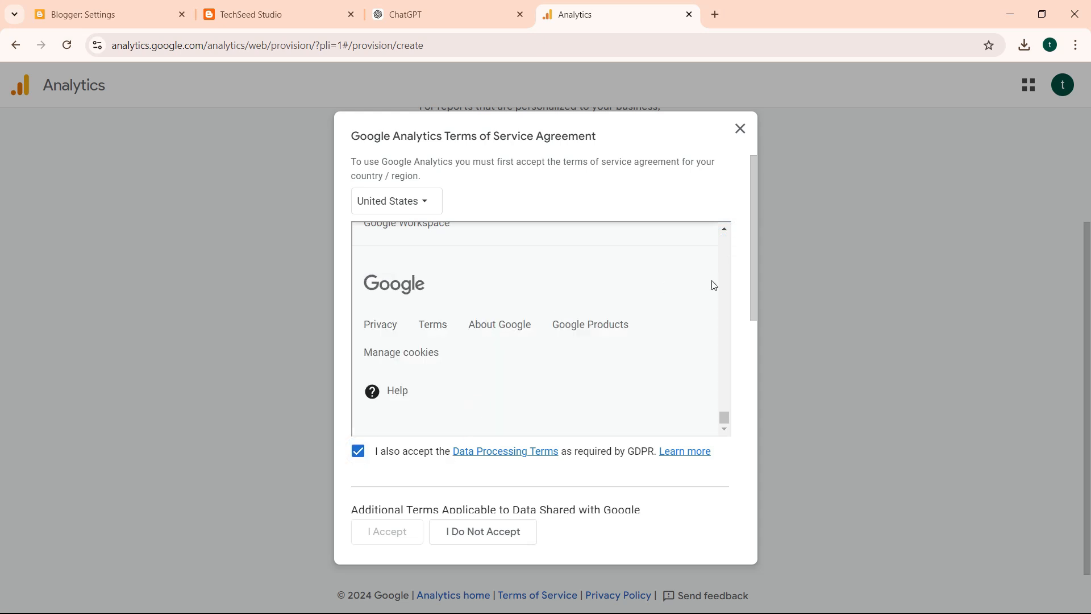
{"action": "left_click_drag", "start_coordinate": [723, 244], "coordinate": [728, 392]}
{"action": "left_click_drag", "start_coordinate": [753, 294], "coordinate": [775, 556]}
{"action": "left_click", "coordinate": [358, 485]}
{"action": "left_click", "coordinate": [377, 531]}
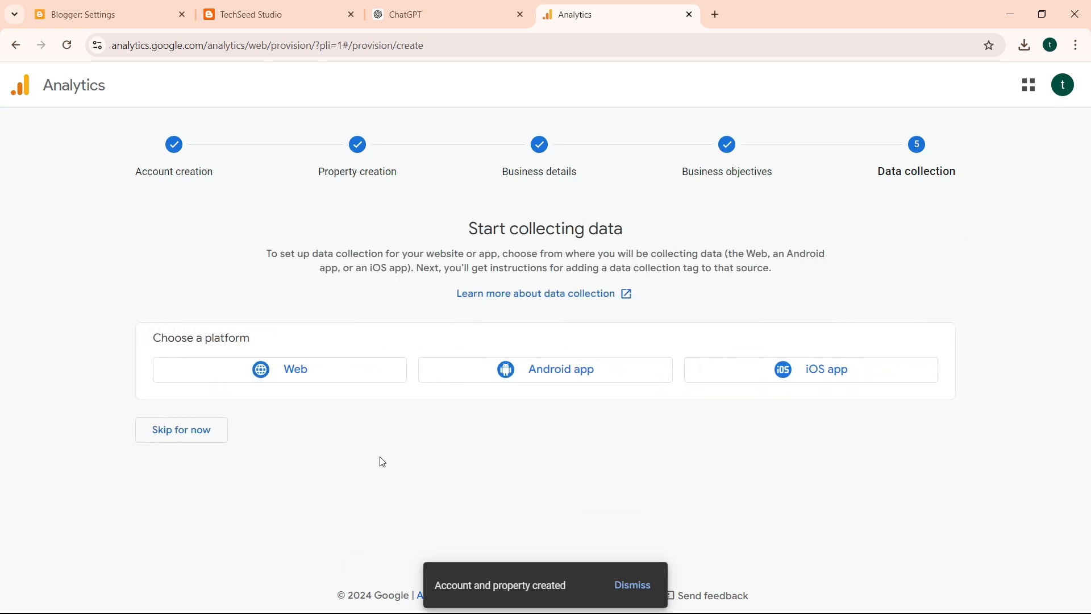
{"action": "left_click", "coordinate": [298, 370]}
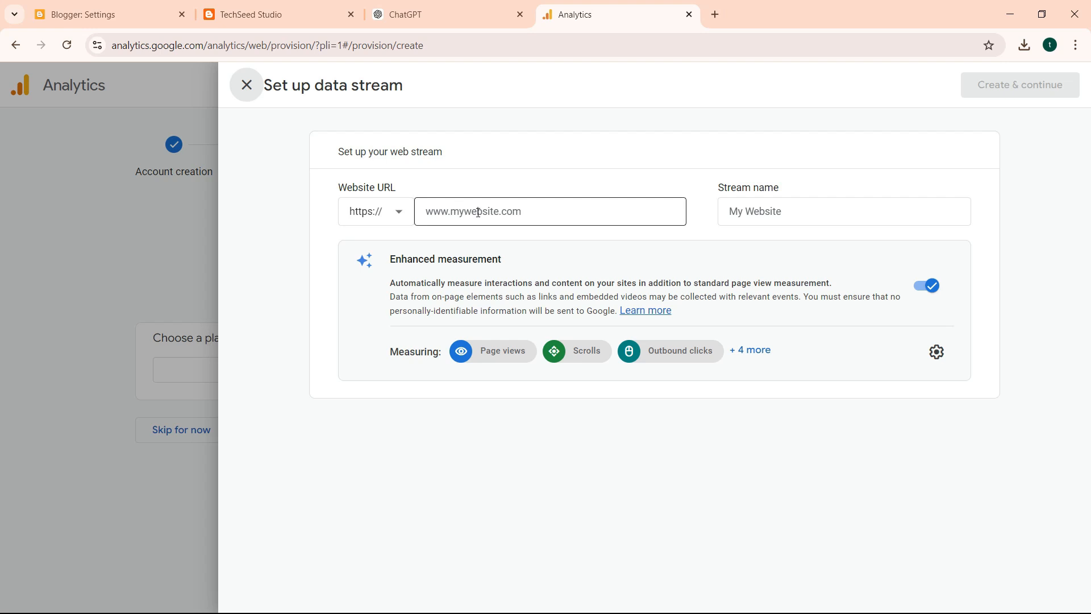
{"action": "left_click", "coordinate": [479, 213]}
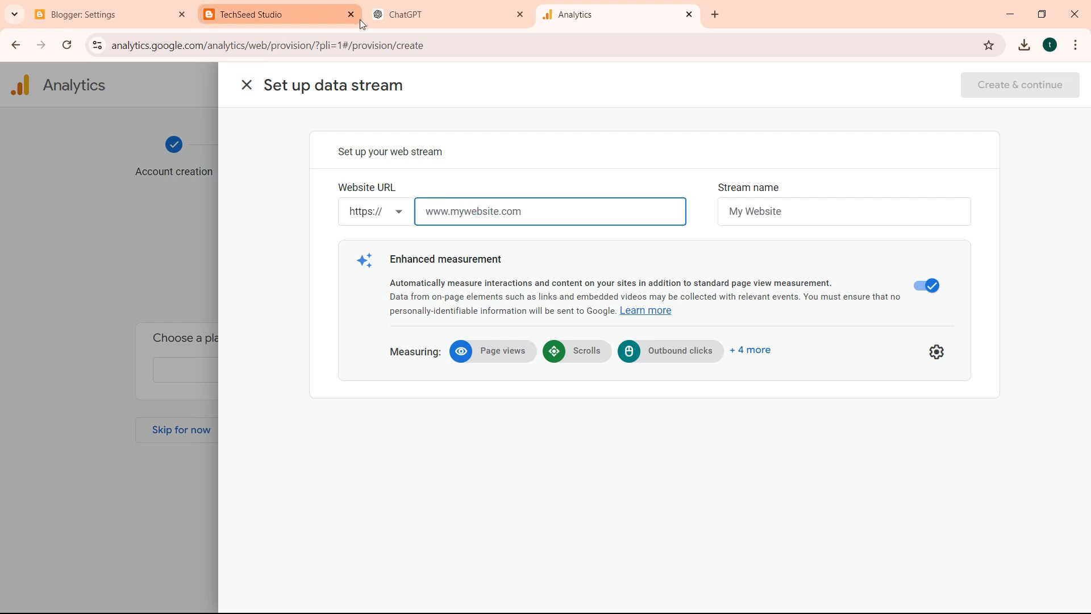
{"action": "type", "text": "https://techseedstudio.blogspot.com/"}
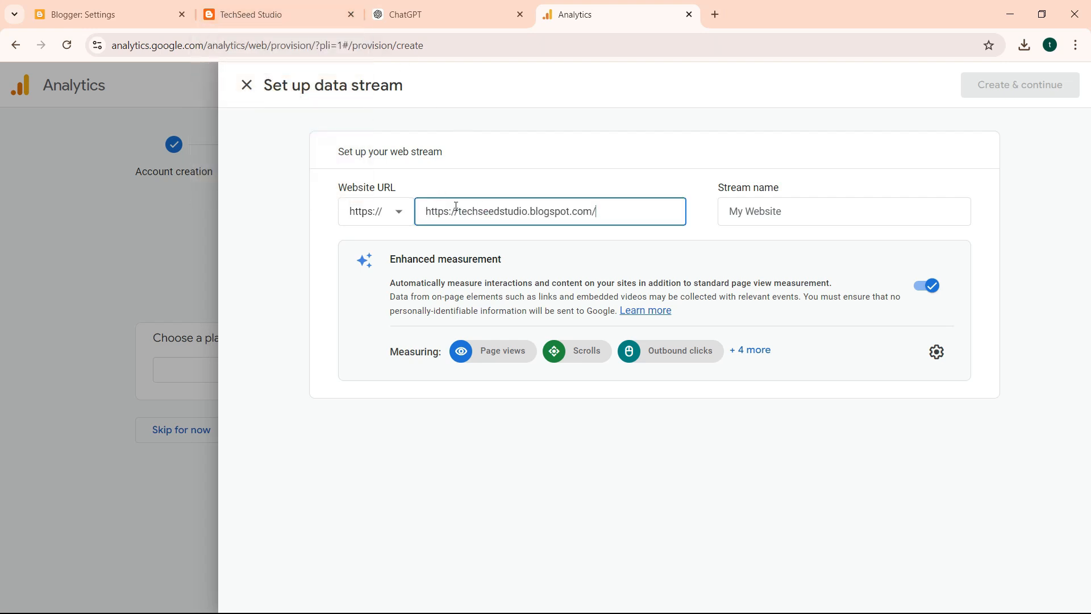
{"action": "left_click", "coordinate": [458, 211]}
{"action": "key", "text": "BackSpace"}
{"action": "key", "text": "BackSpace"}
{"action": "key", "text": "BackSpace"}
{"action": "key", "text": "BackSpace"}
{"action": "key", "text": "BackSpace"}
{"action": "key", "text": "BackSpace"}
{"action": "key", "text": "BackSpace"}
{"action": "key", "text": "BackSpace"}
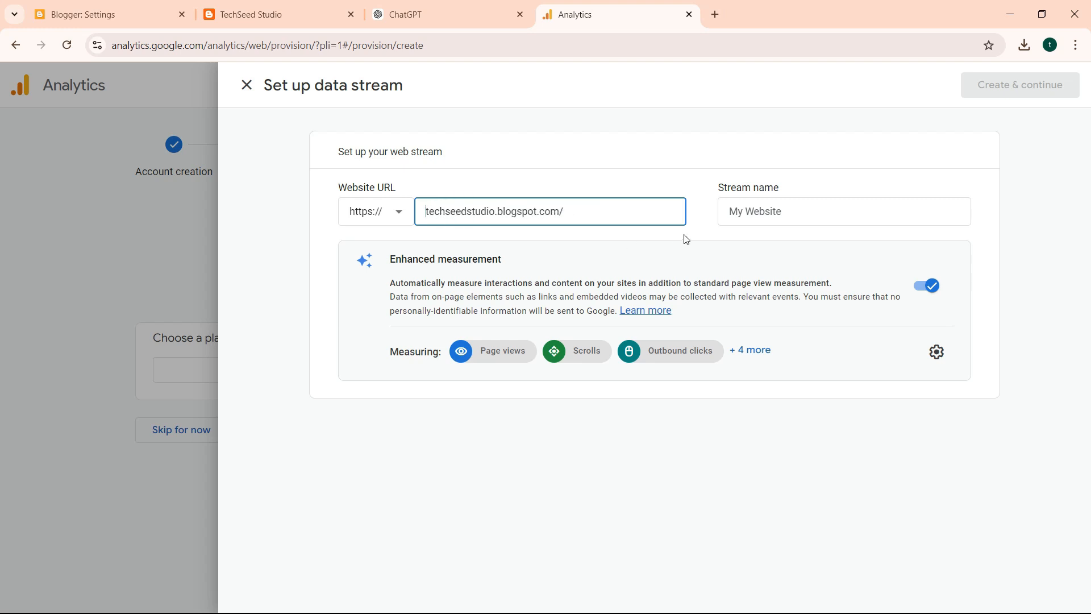
- Name the web stream "techseed blog" and create it with enhanced measurement left on
{"action": "left_click", "coordinate": [751, 211]}
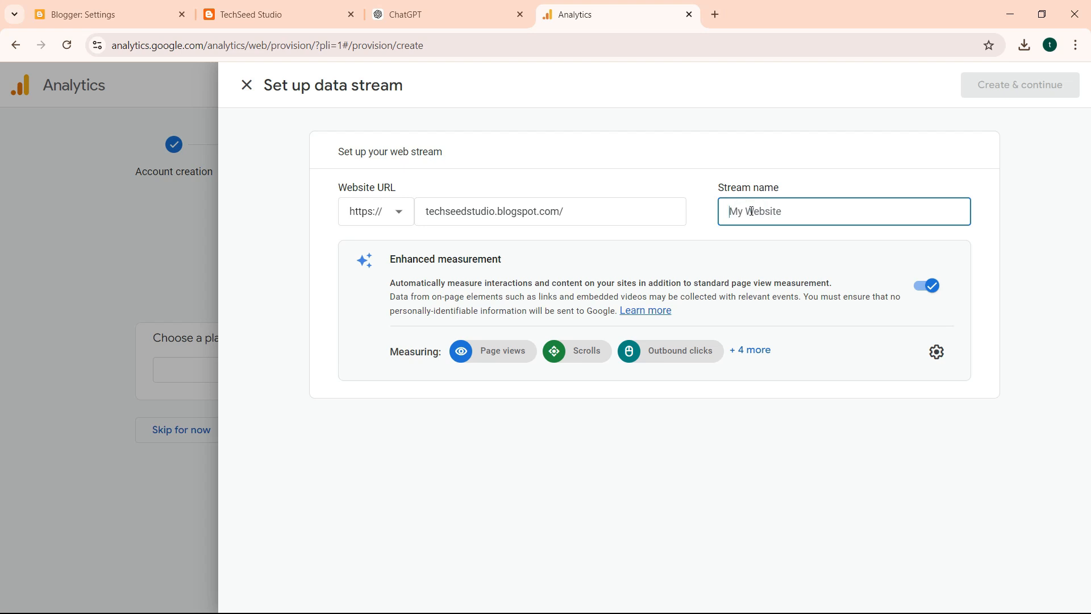
{"action": "type", "text": "techseed blog"}
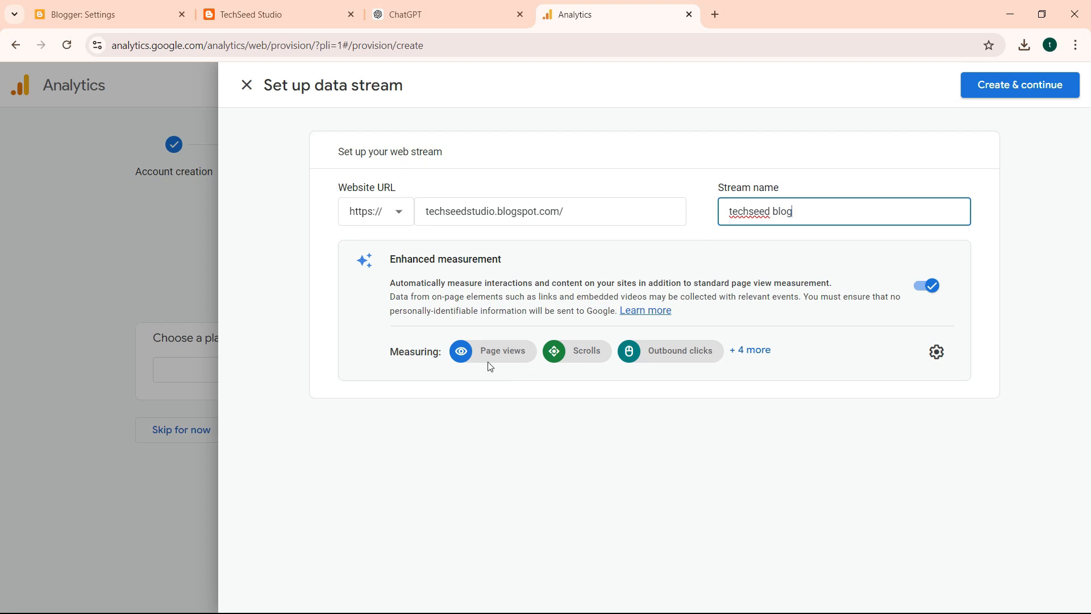
{"action": "left_click", "coordinate": [522, 360]}
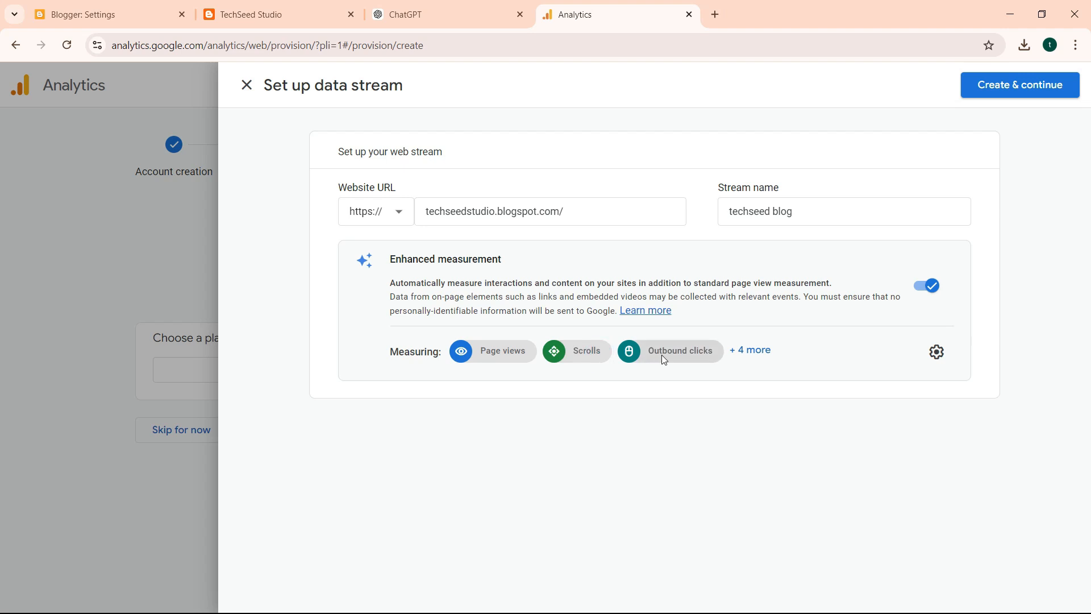
{"action": "left_click", "coordinate": [994, 95]}
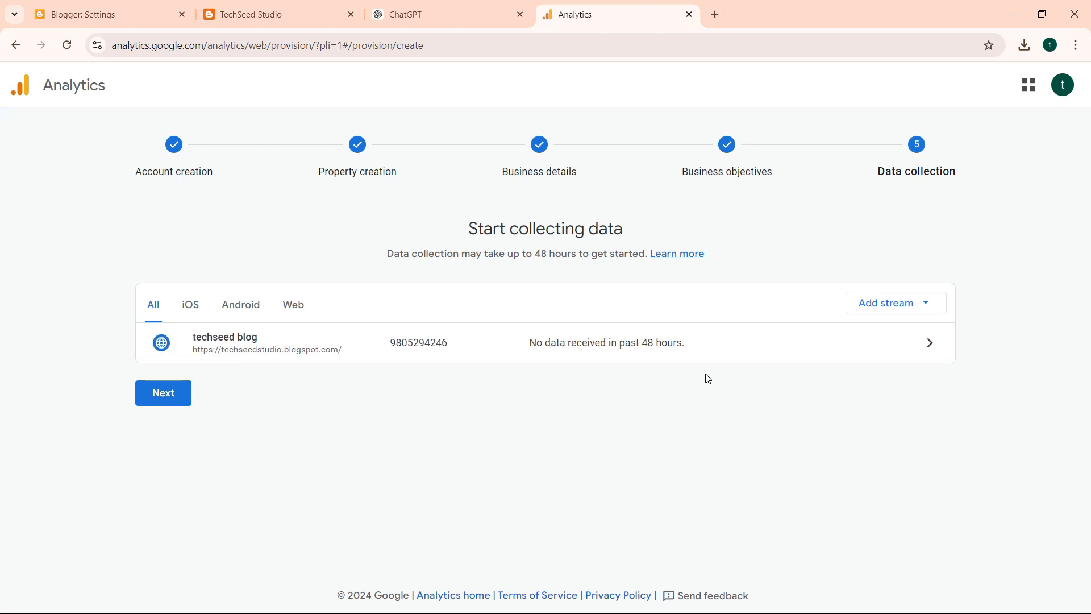
- Close the Google tag setup instructions, finish the data collection setup, and clear the introductory dialogs on the Analytics home page
{"action": "left_click", "coordinate": [929, 346]}
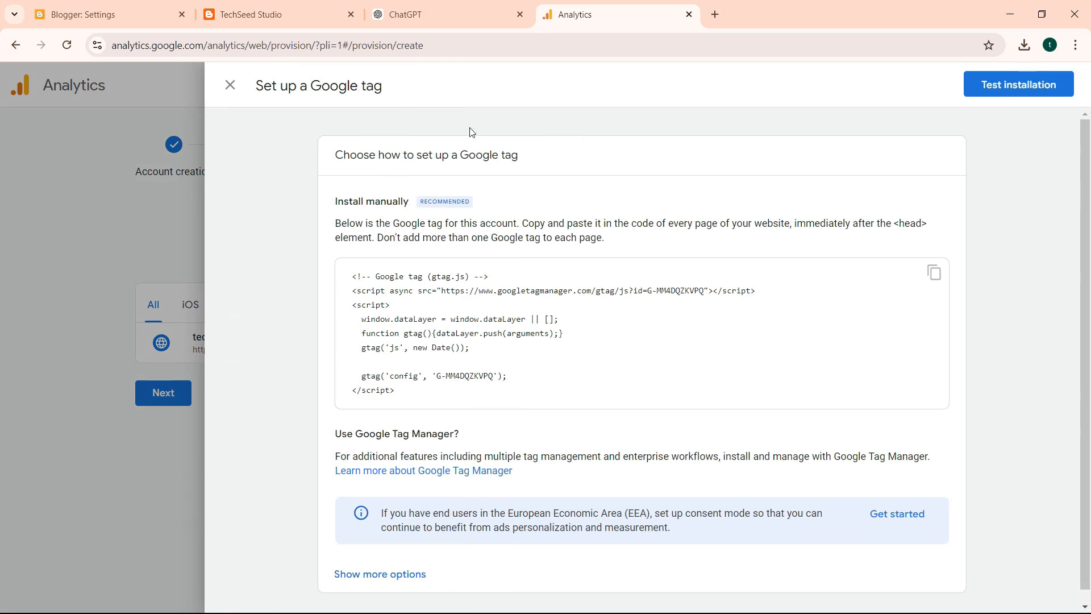
{"action": "left_click", "coordinate": [226, 86]}
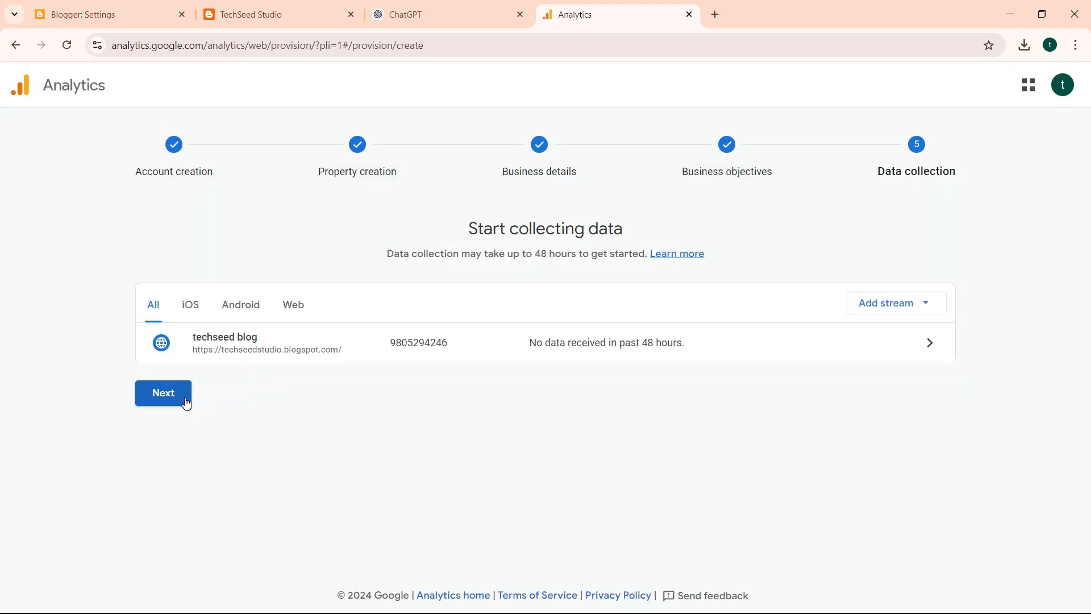
{"action": "left_click", "coordinate": [181, 402]}
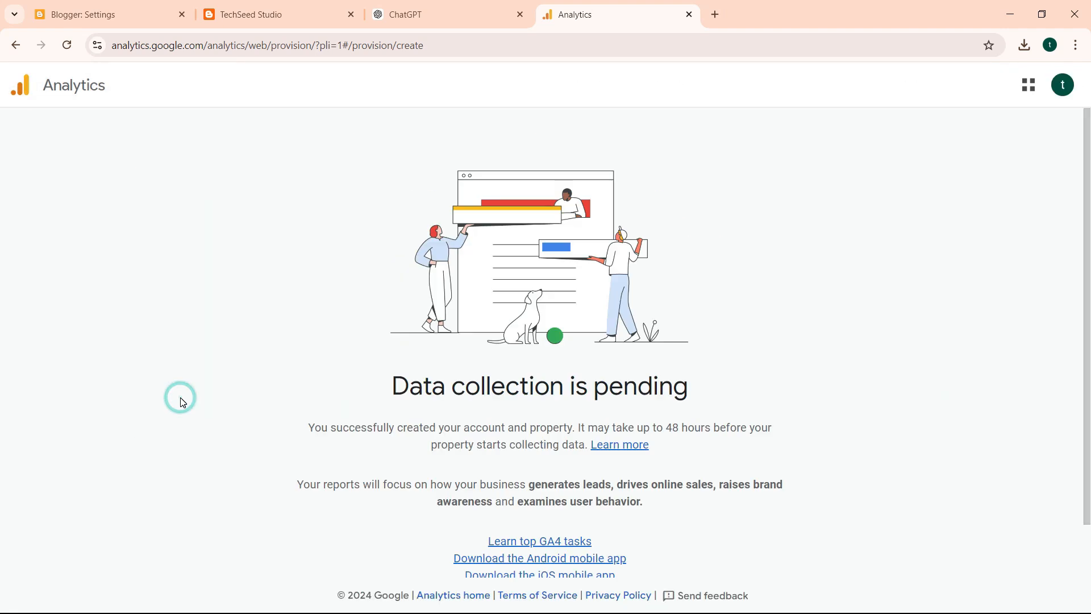
{"action": "left_click_drag", "start_coordinate": [1089, 175], "coordinate": [1089, 377]}
{"action": "left_click", "coordinate": [573, 562]}
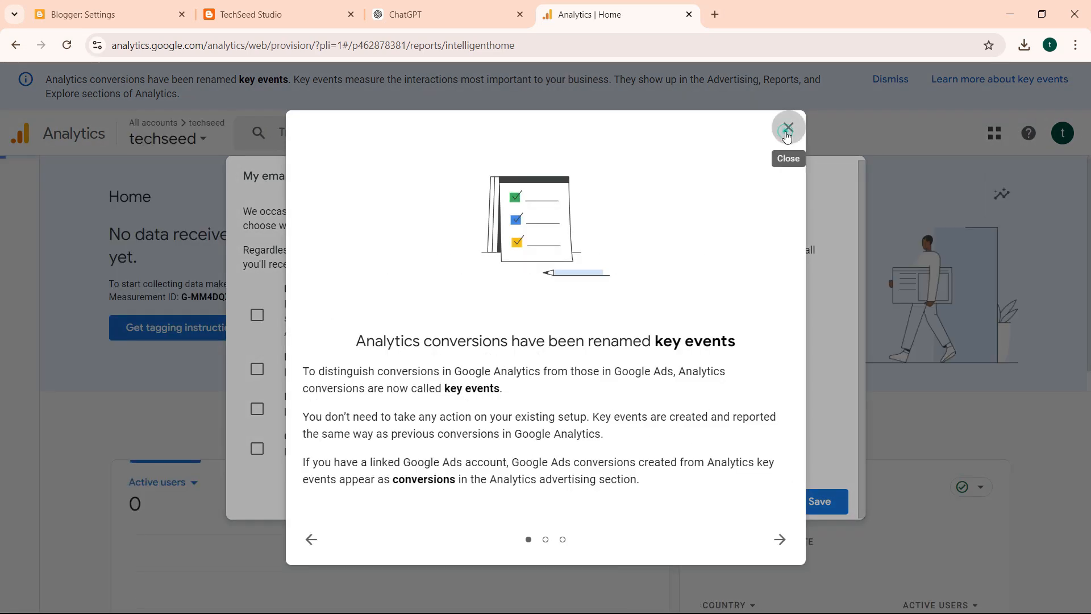
{"action": "left_click", "coordinate": [788, 128]}
{"action": "left_click", "coordinate": [797, 503]}
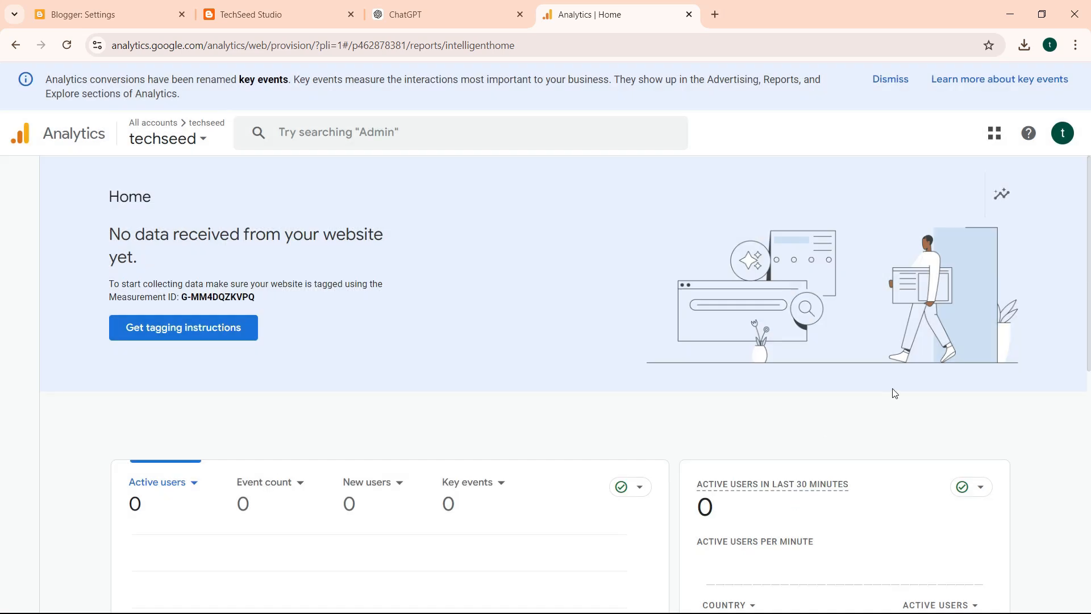
- Select the techseed property, open its web stream details from the tagging instructions, and copy the measurement ID
{"action": "left_click", "coordinate": [201, 140]}
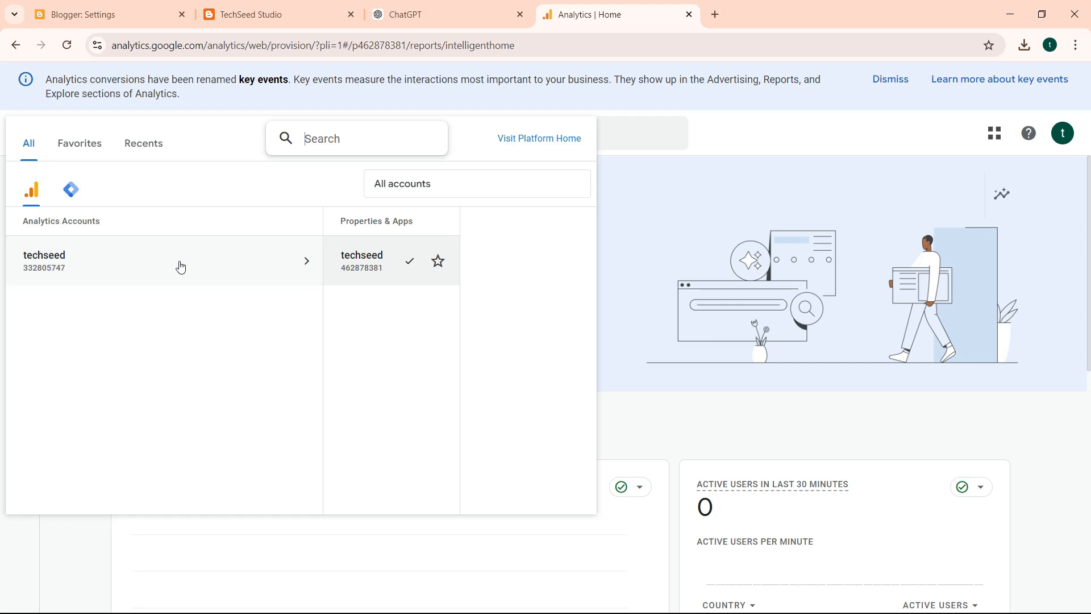
{"action": "left_click", "coordinate": [415, 262]}
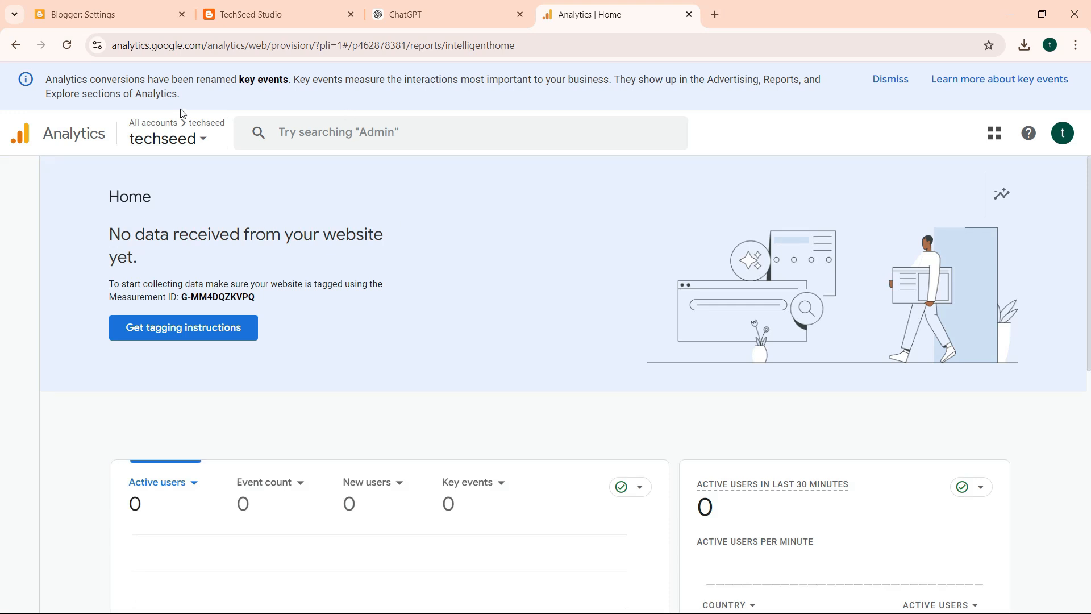
{"action": "left_click", "coordinate": [135, 22]}
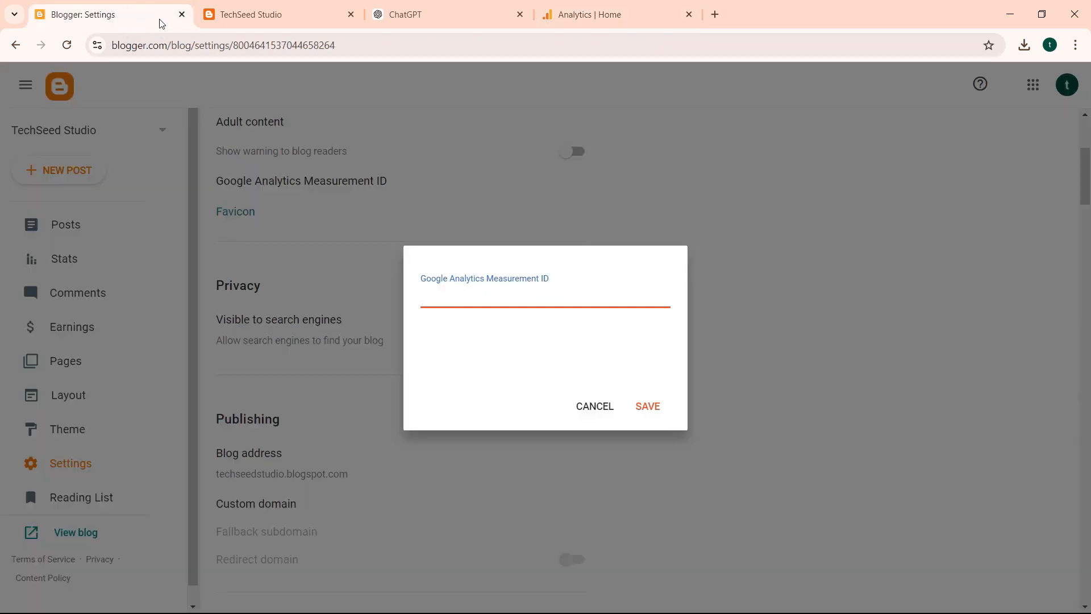
{"action": "left_click", "coordinate": [609, 13]}
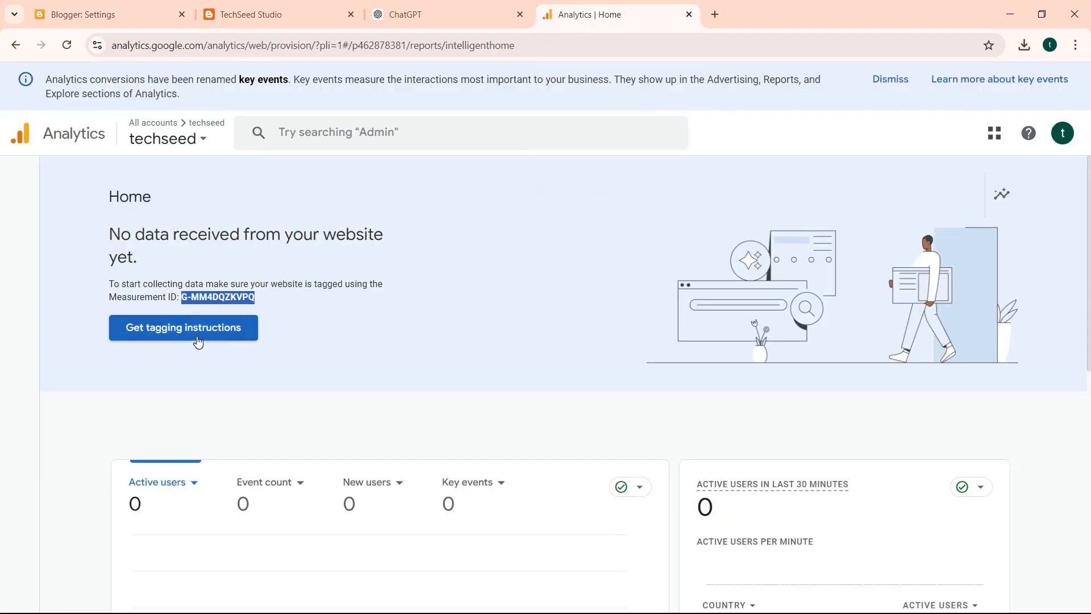
{"action": "left_click", "coordinate": [198, 342]}
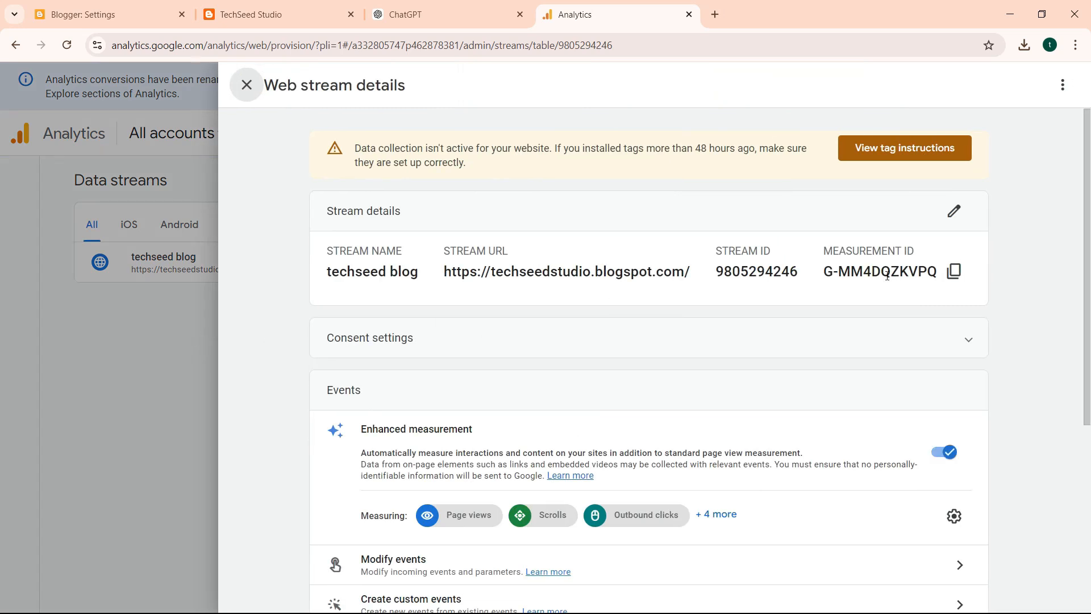
{"action": "left_click", "coordinate": [955, 271]}
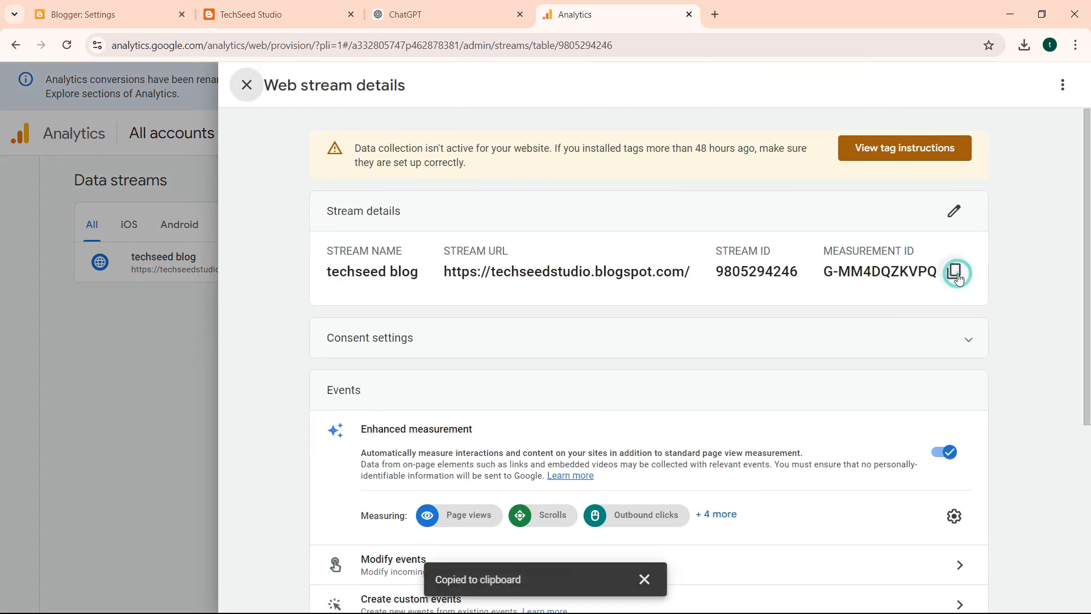
- Switch to the Blogger settings, paste the copied ID as the Google Analytics Measurement ID, and save it
{"action": "left_click", "coordinate": [108, 13]}
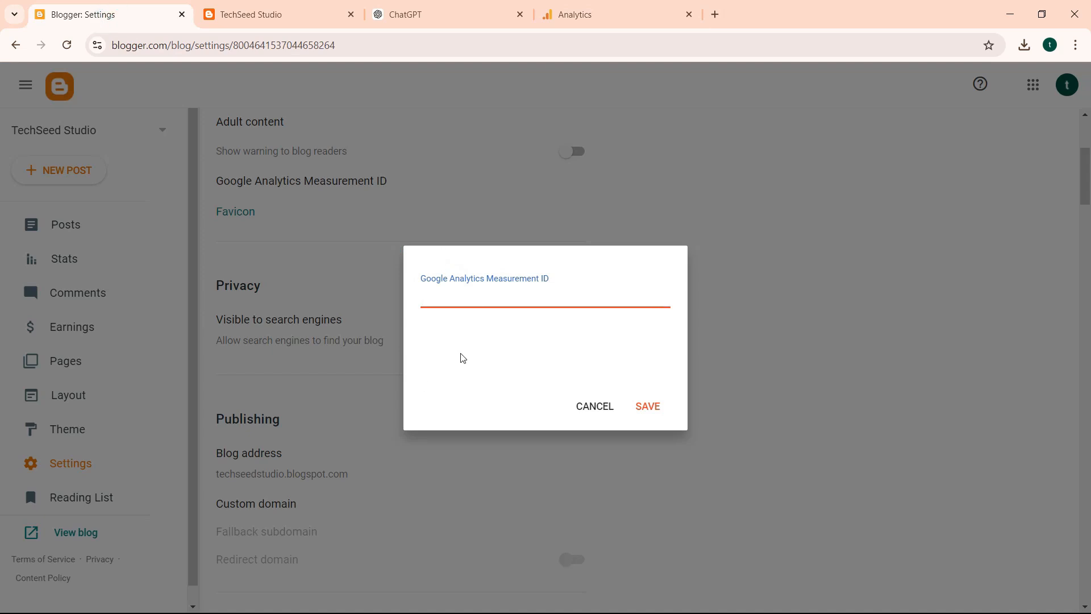
{"action": "key", "text": "ctrl+v"}
{"action": "left_click", "coordinate": [654, 404]}
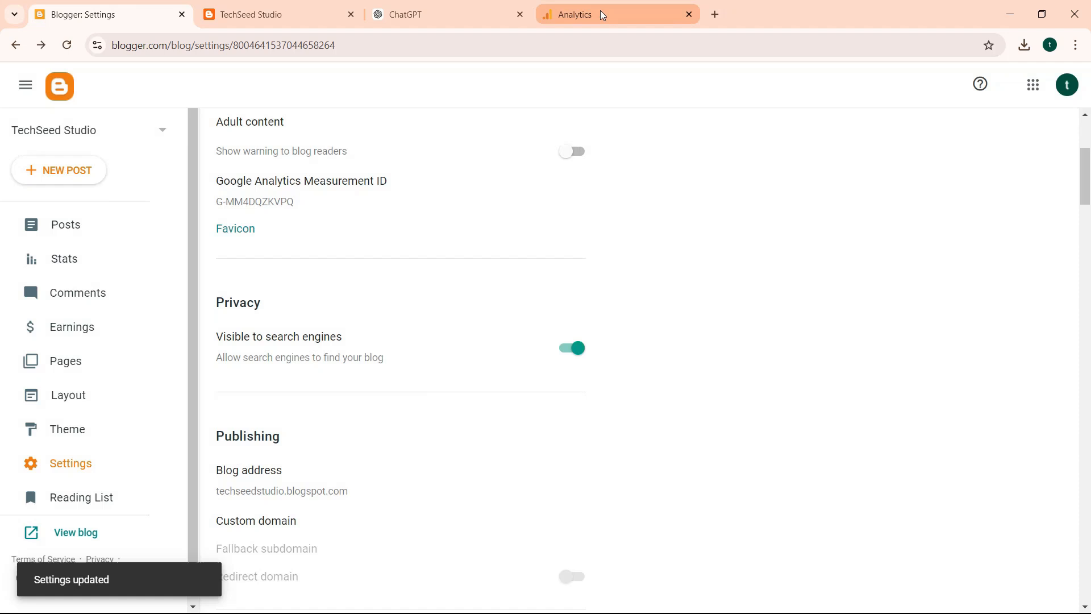
- Review the web stream details in Google Analytics, close that page, and return to the Blogger settings
{"action": "left_click", "coordinate": [600, 14]}
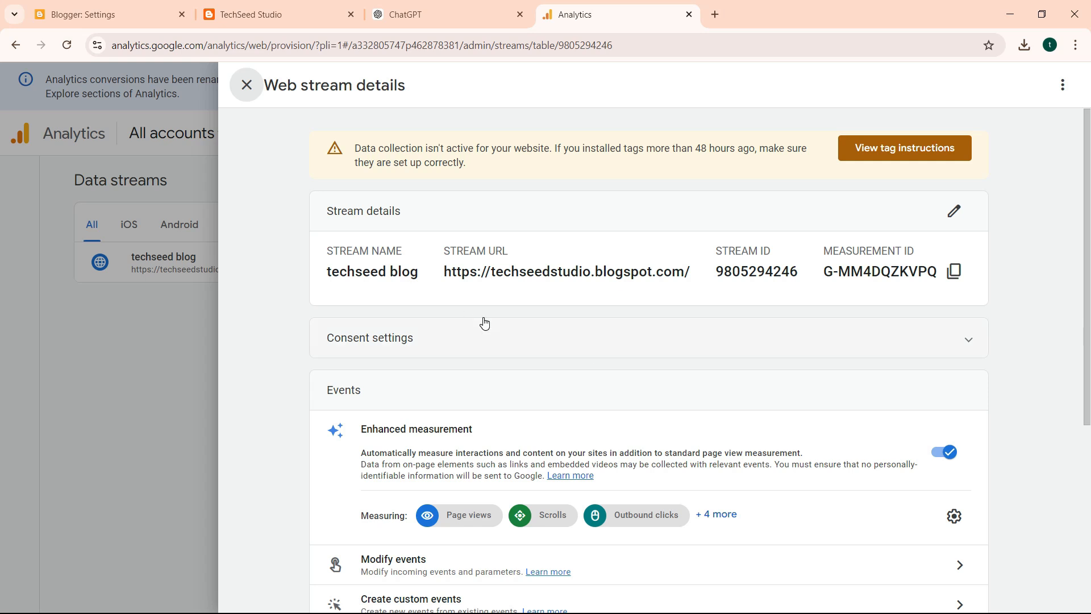
{"action": "left_click_drag", "start_coordinate": [1087, 292], "coordinate": [1087, 517]}
{"action": "scroll", "coordinate": [894, 120], "scroll_direction": "up", "scroll_amount": 4}
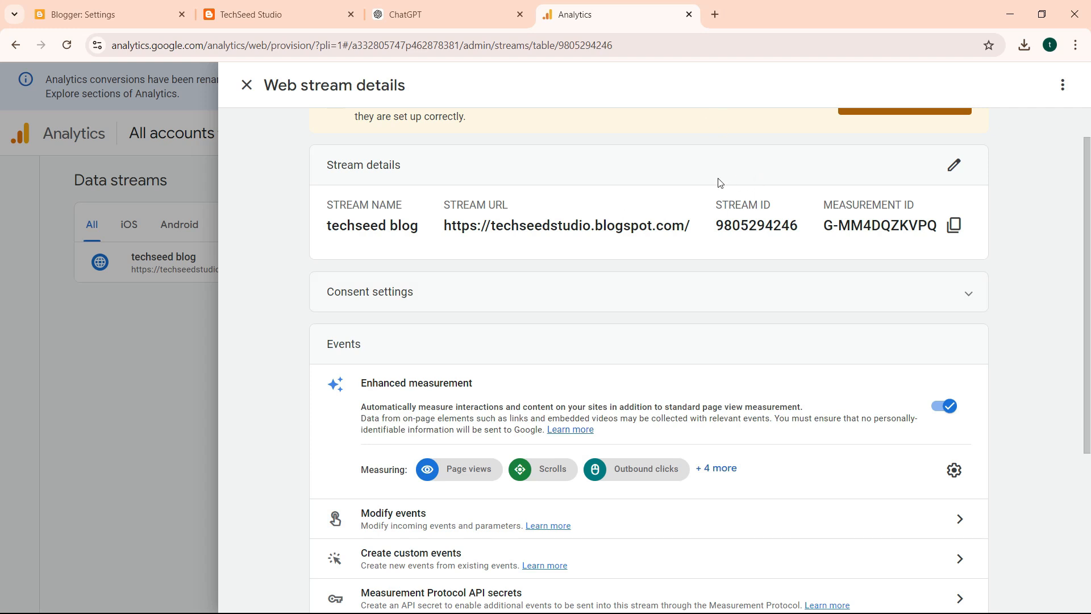
{"action": "left_click", "coordinate": [688, 15]}
{"action": "left_click", "coordinate": [137, 10]}
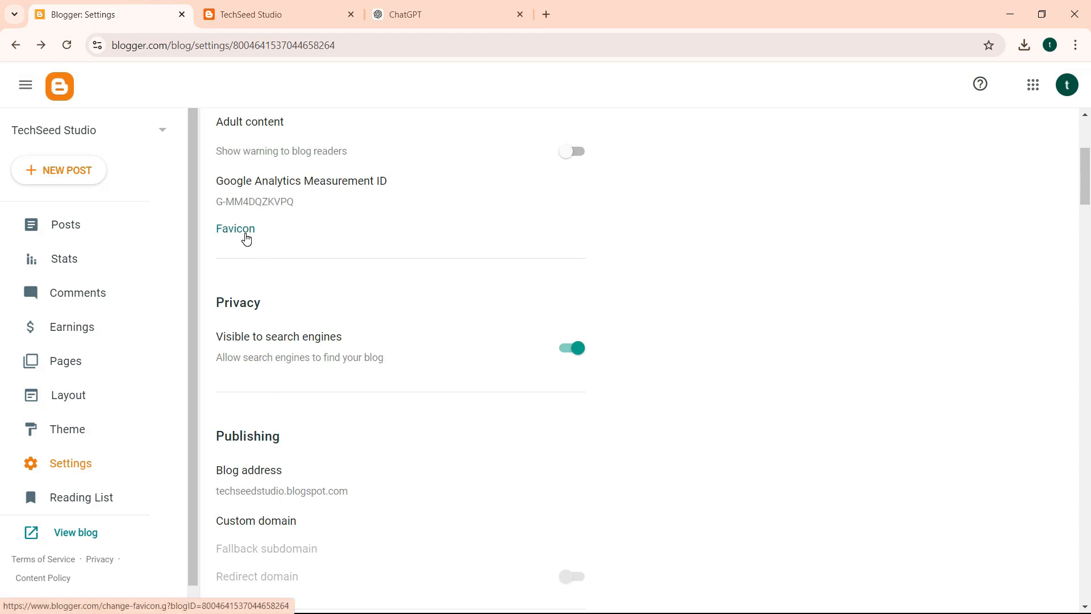
- Open the blog's favicon configuration and try to upload "Purple Abstract A Letter Free Logo (1).png" as the custom favicon
{"action": "left_click", "coordinate": [246, 240]}
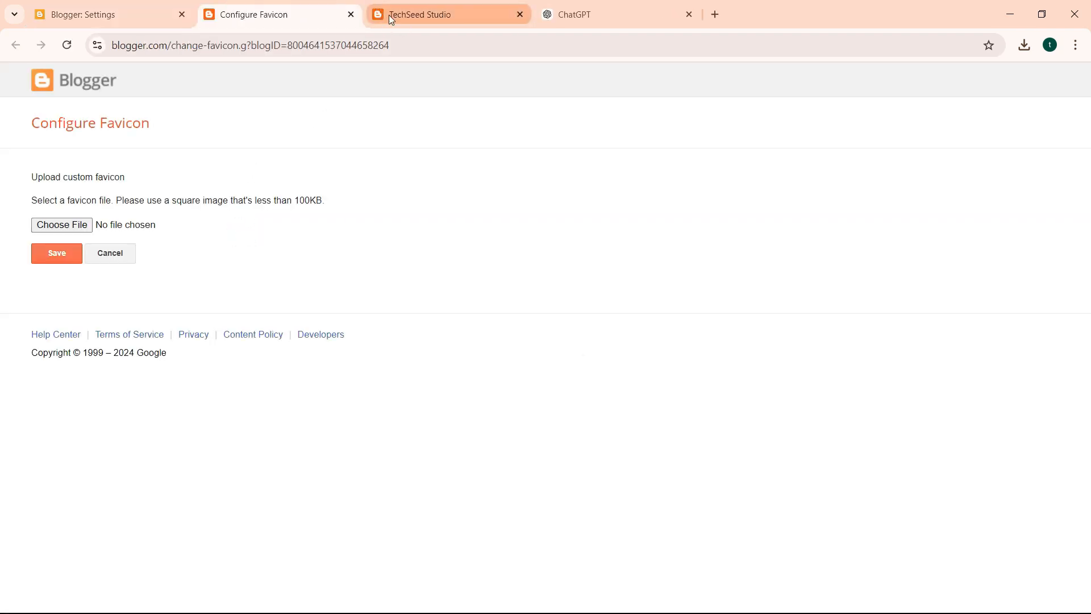
{"action": "mouse_move", "coordinate": [379, 16]}
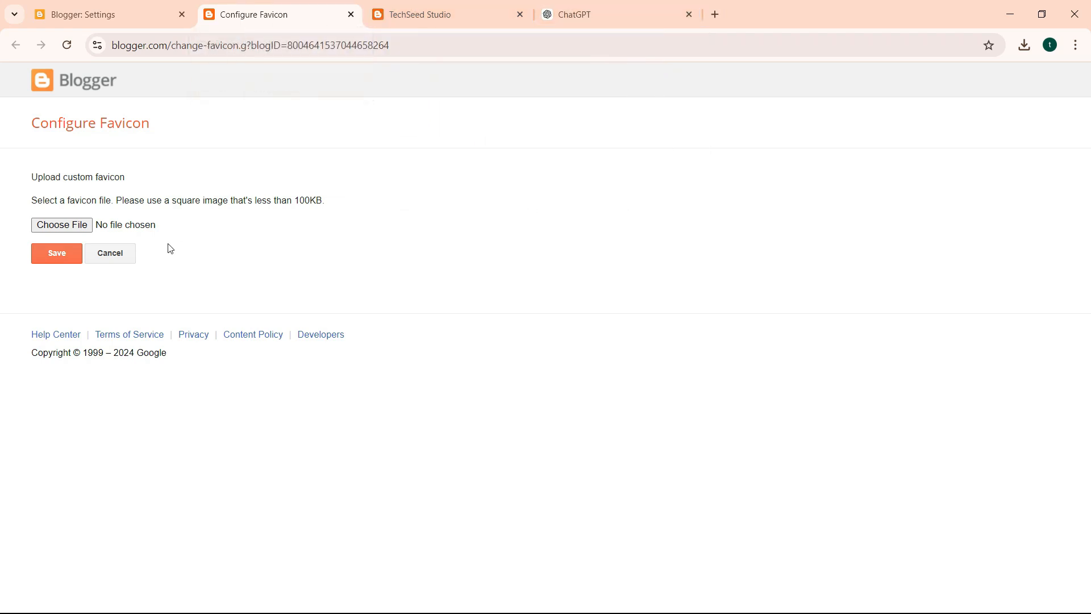
{"action": "left_click", "coordinate": [71, 226]}
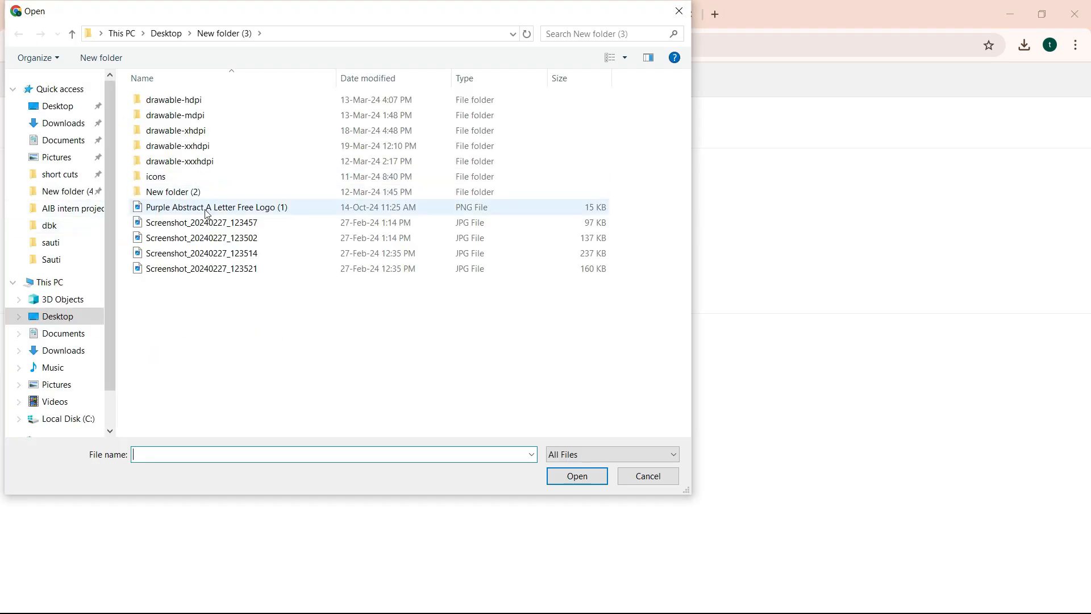
{"action": "double_click", "coordinate": [206, 210]}
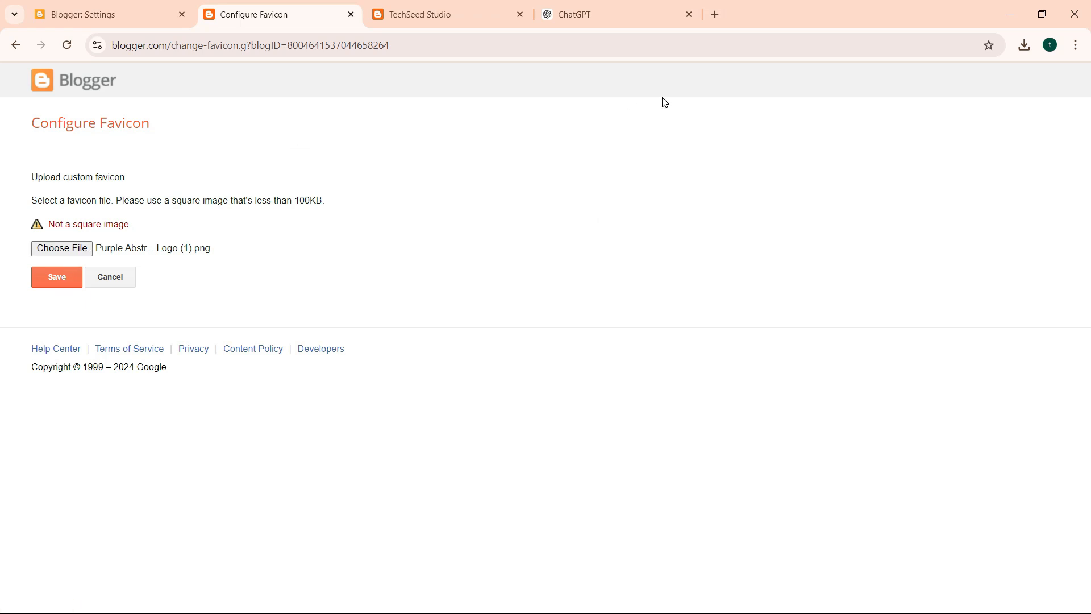
- Open the downloaded "Purple Abstract A Letter Free Logo (1).png" in the image editor and crop it to a 274 x 274 square around the TS lettering
{"action": "left_click", "coordinate": [1026, 55]}
{"action": "left_click", "coordinate": [948, 118]}
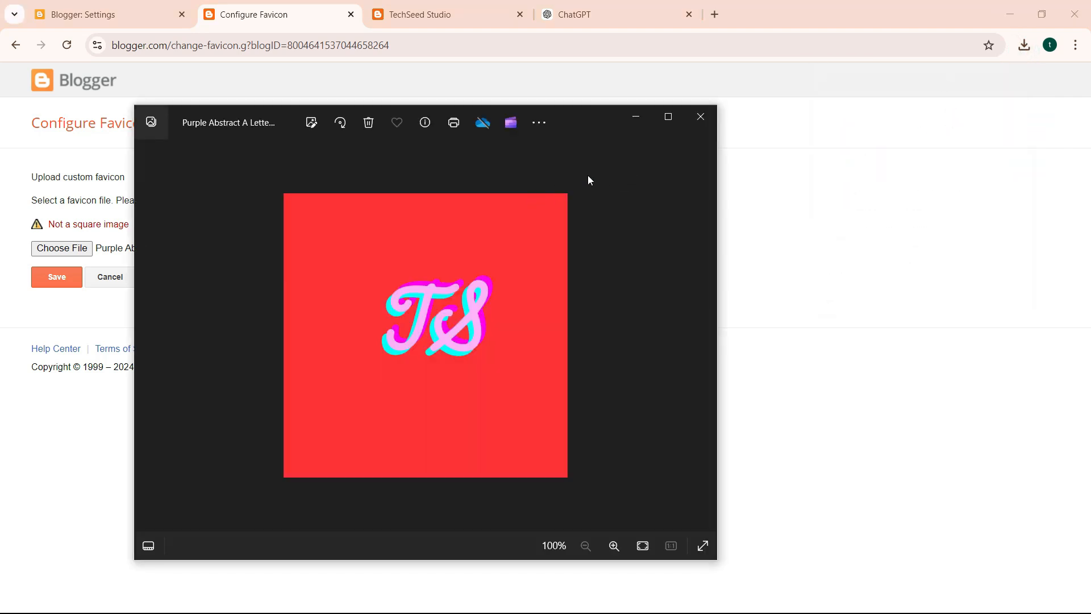
{"action": "left_click", "coordinate": [676, 116]}
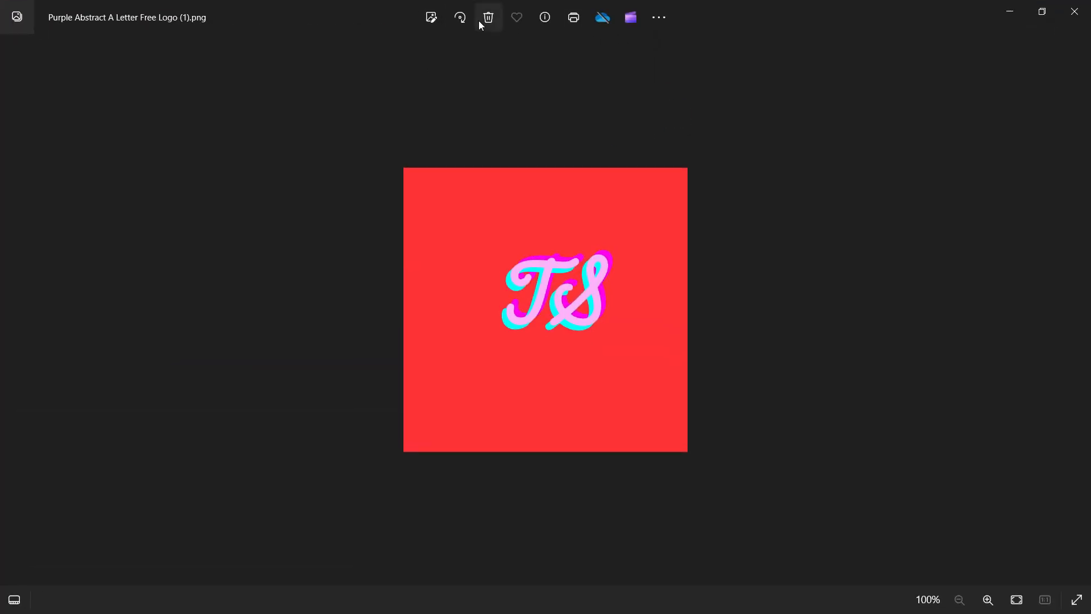
{"action": "left_click", "coordinate": [431, 23]}
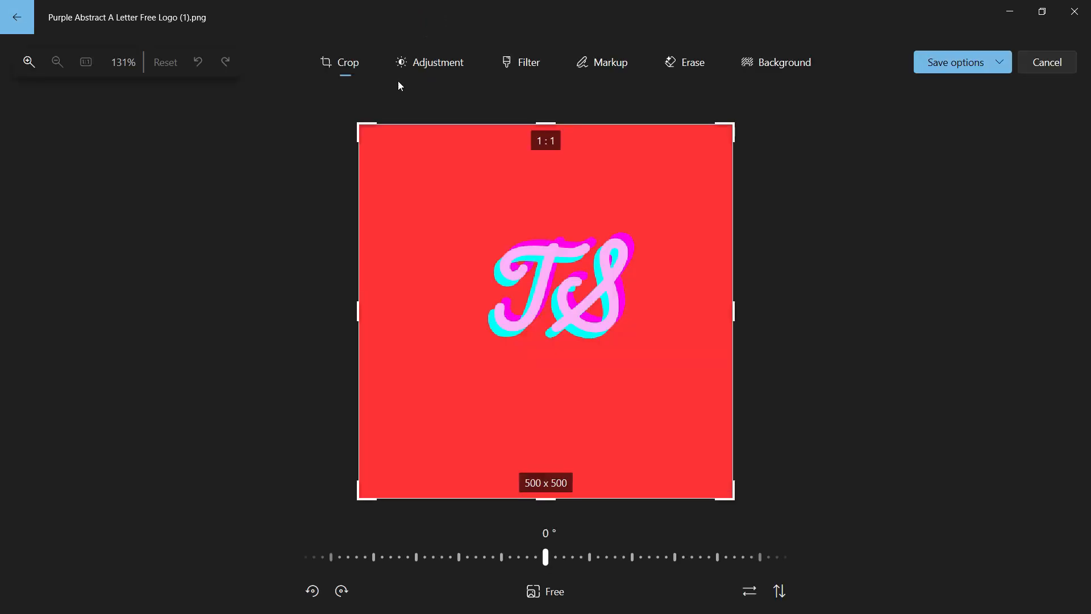
{"action": "left_click_drag", "start_coordinate": [362, 124], "coordinate": [460, 196]}
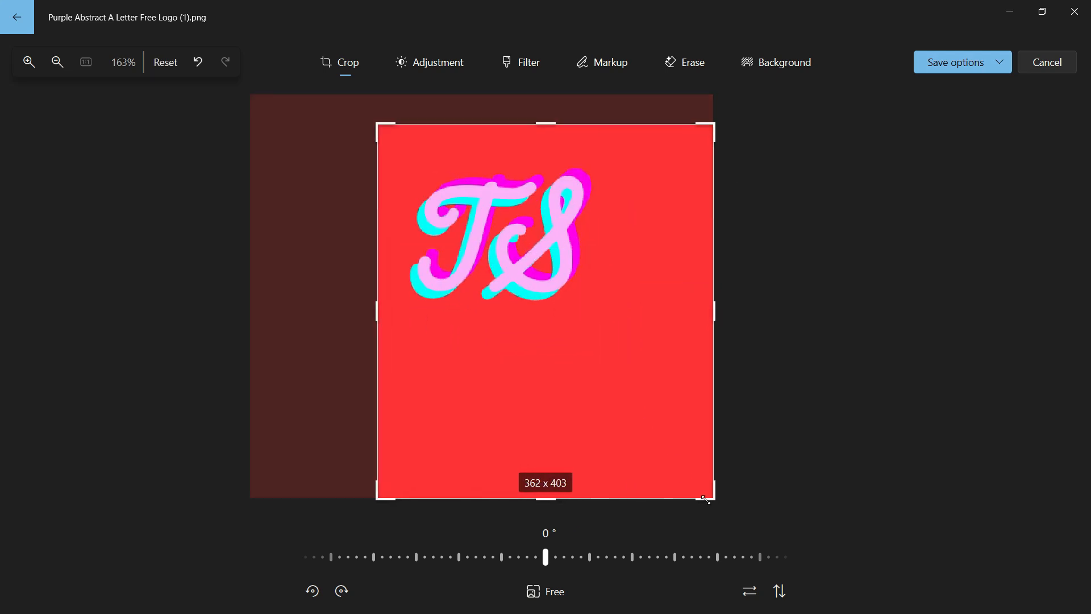
{"action": "left_click_drag", "start_coordinate": [710, 502], "coordinate": [633, 378]}
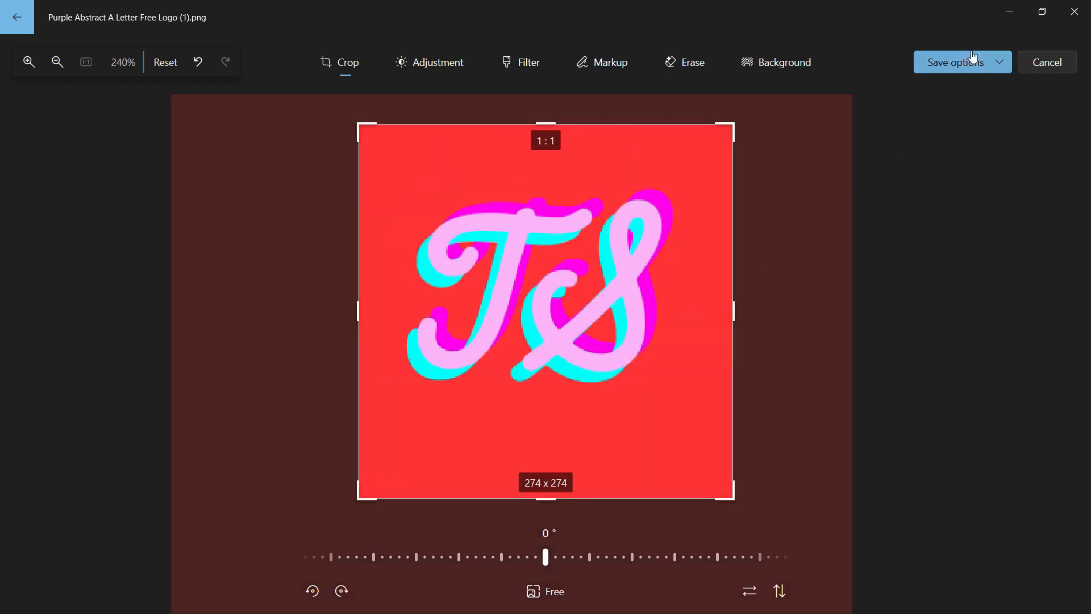
- Save the cropped logo as a PNG copy named "Purple Abstract A Letter" in New folder (3), and close the image editor
{"action": "left_click", "coordinate": [971, 66]}
{"action": "left_click", "coordinate": [959, 91]}
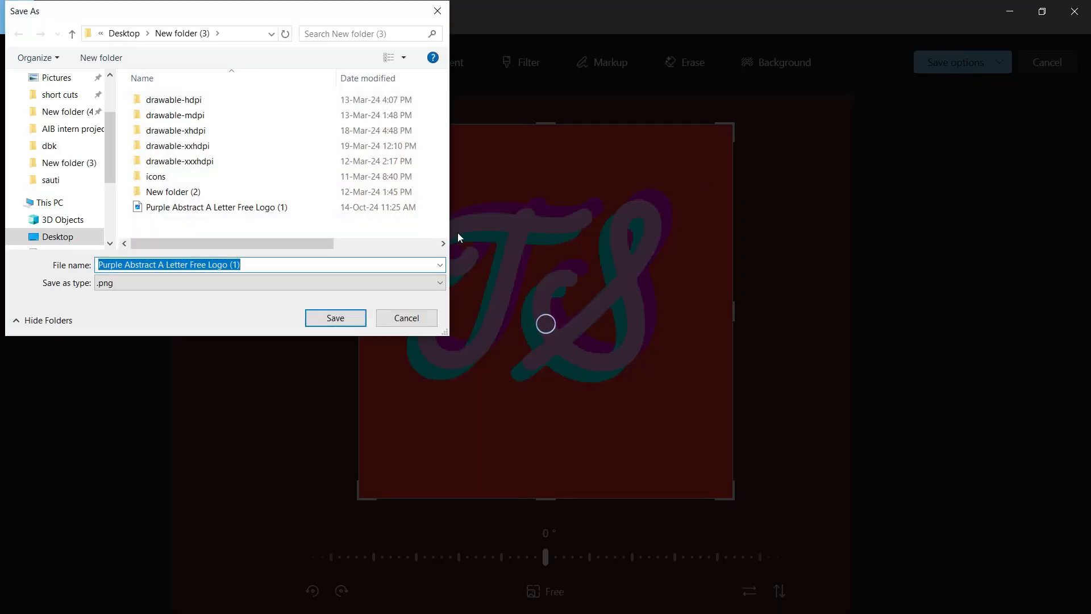
{"action": "left_click", "coordinate": [321, 318]}
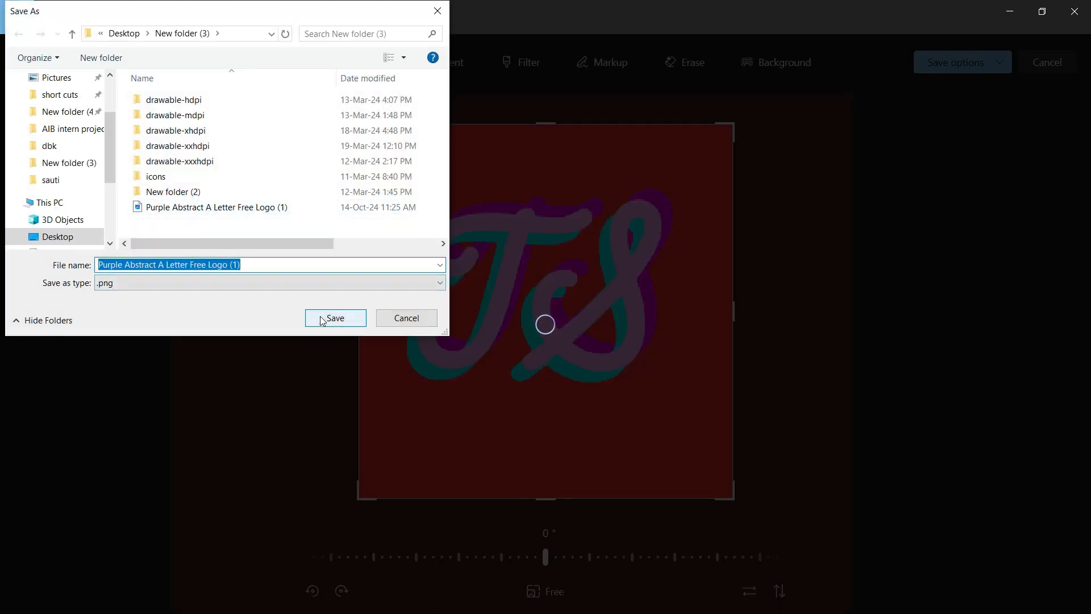
{"action": "left_click", "coordinate": [294, 263]}
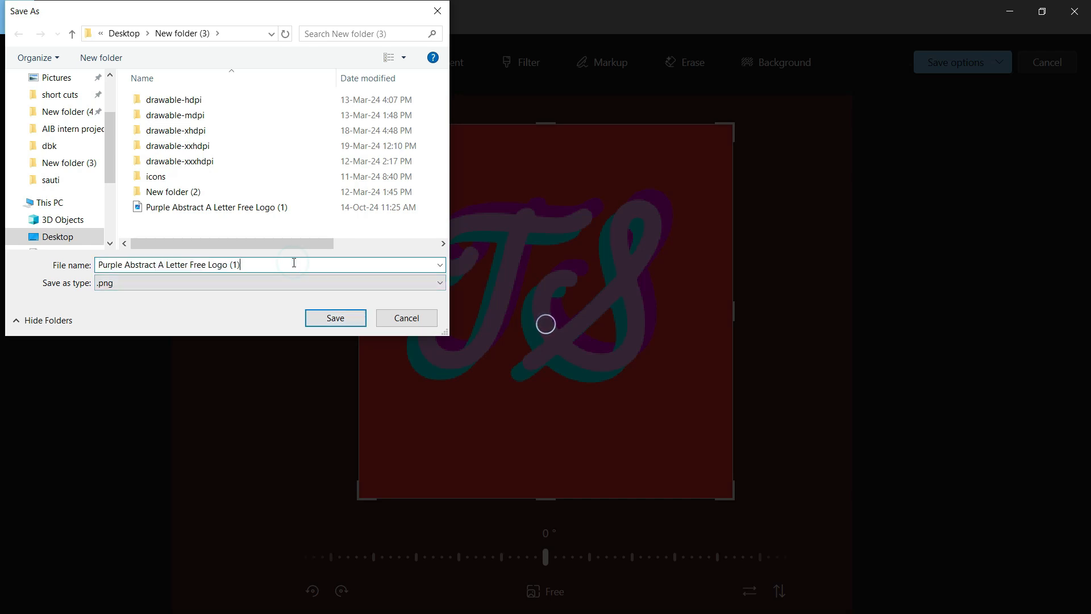
{"action": "key", "text": "BackSpace"}
{"action": "key", "text": "BackSpace"}
{"action": "key", "text": "BackSpace"}
{"action": "key", "text": "BackSpace"}
{"action": "key", "text": "BackSpace"}
{"action": "key", "text": "BackSpace"}
{"action": "key", "text": "BackSpace"}
{"action": "key", "text": "BackSpace"}
{"action": "key", "text": "BackSpace"}
{"action": "key", "text": "BackSpace"}
{"action": "key", "text": "BackSpace"}
{"action": "key", "text": "BackSpace"}
{"action": "key", "text": "BackSpace"}
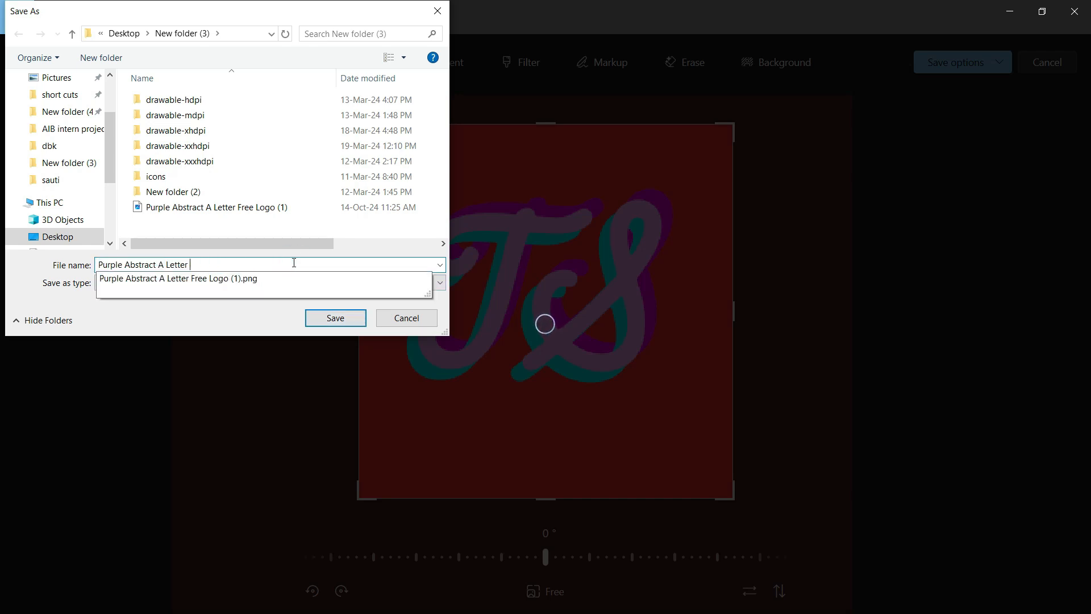
{"action": "left_click", "coordinate": [334, 318]}
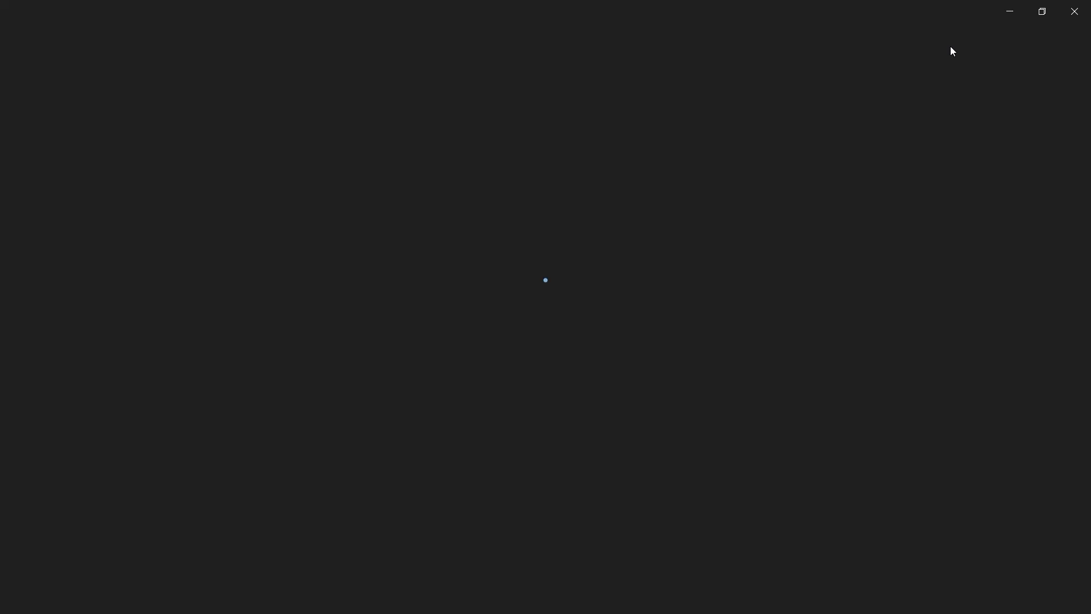
{"action": "left_click", "coordinate": [1075, 17]}
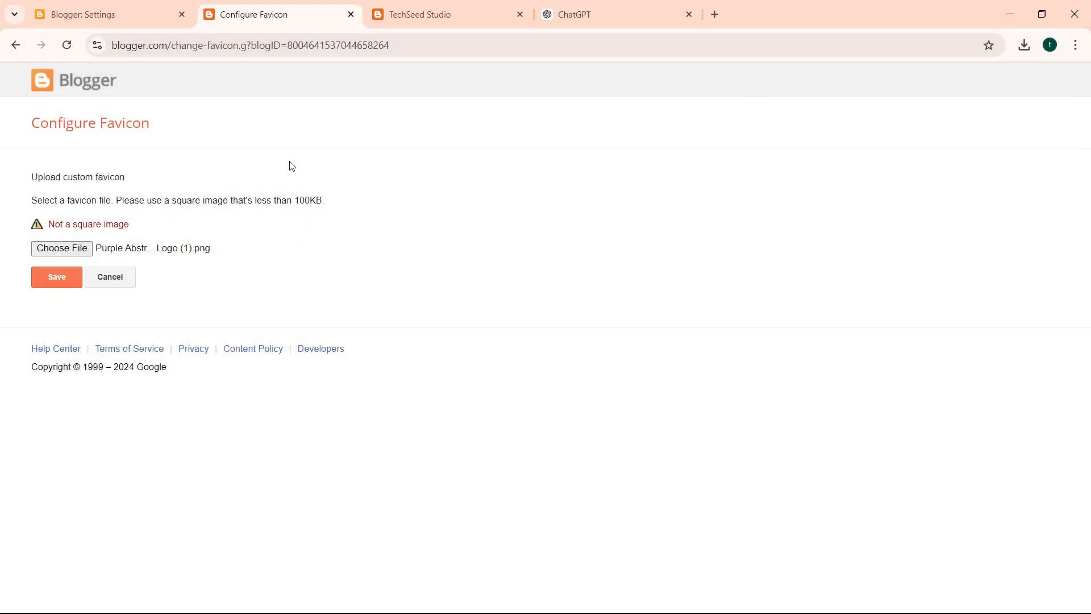
- Upload "Purple Abstract A Letter .png" as the blog's custom favicon and save it
{"action": "left_click", "coordinate": [82, 249]}
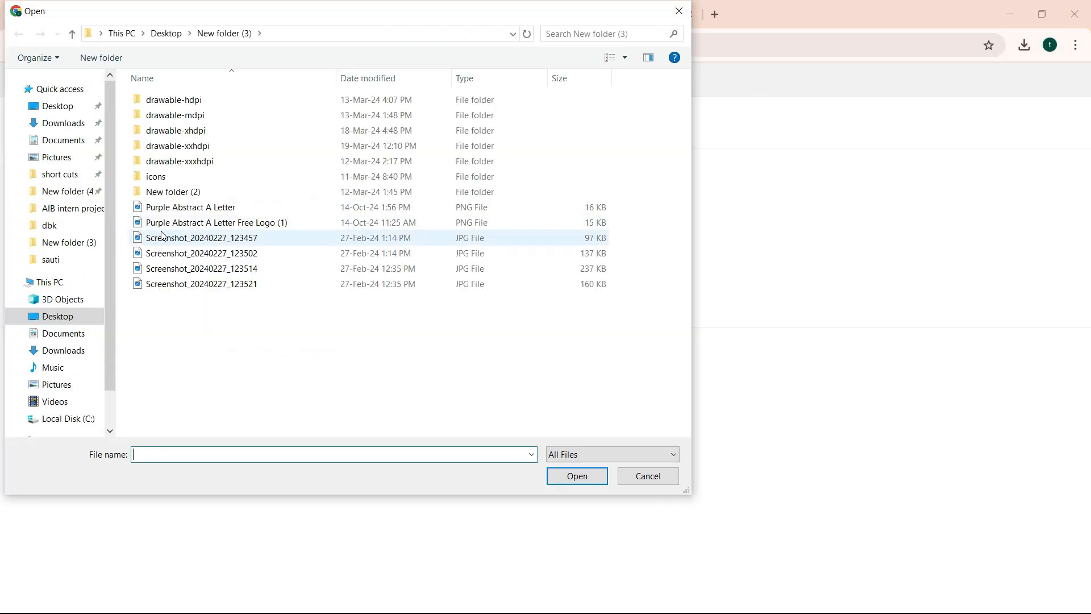
{"action": "left_click", "coordinate": [175, 215]}
{"action": "double_click", "coordinate": [175, 215]}
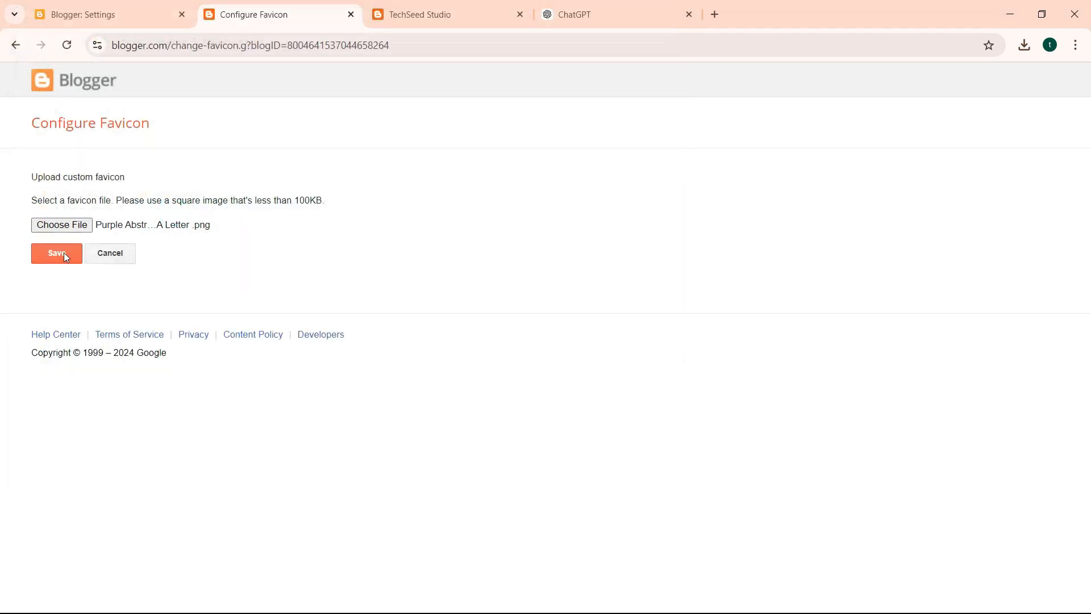
{"action": "left_click", "coordinate": [49, 267]}
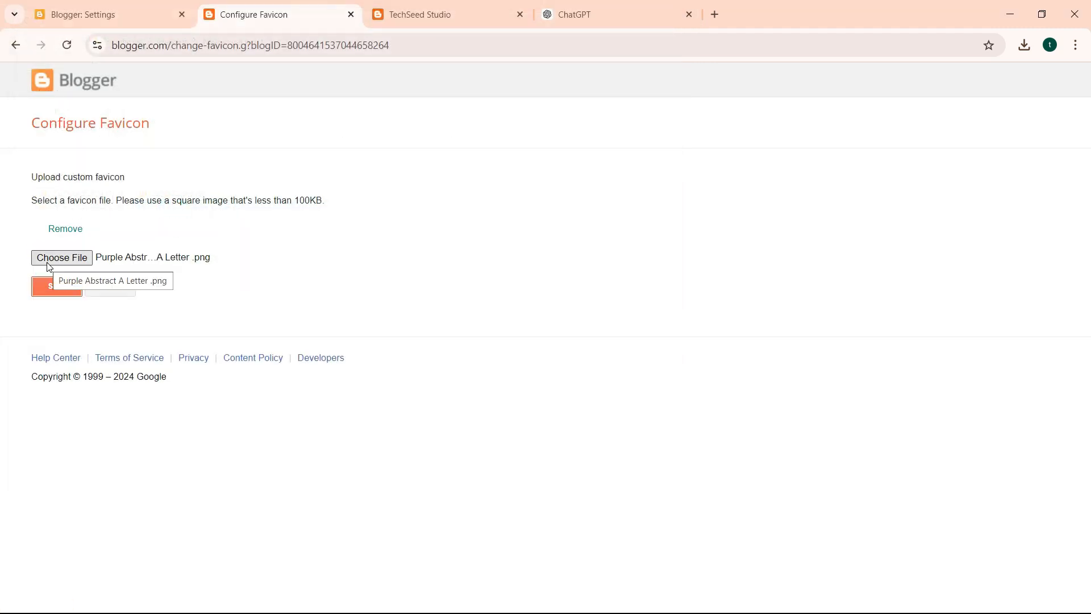
{"action": "left_click", "coordinate": [56, 293]}
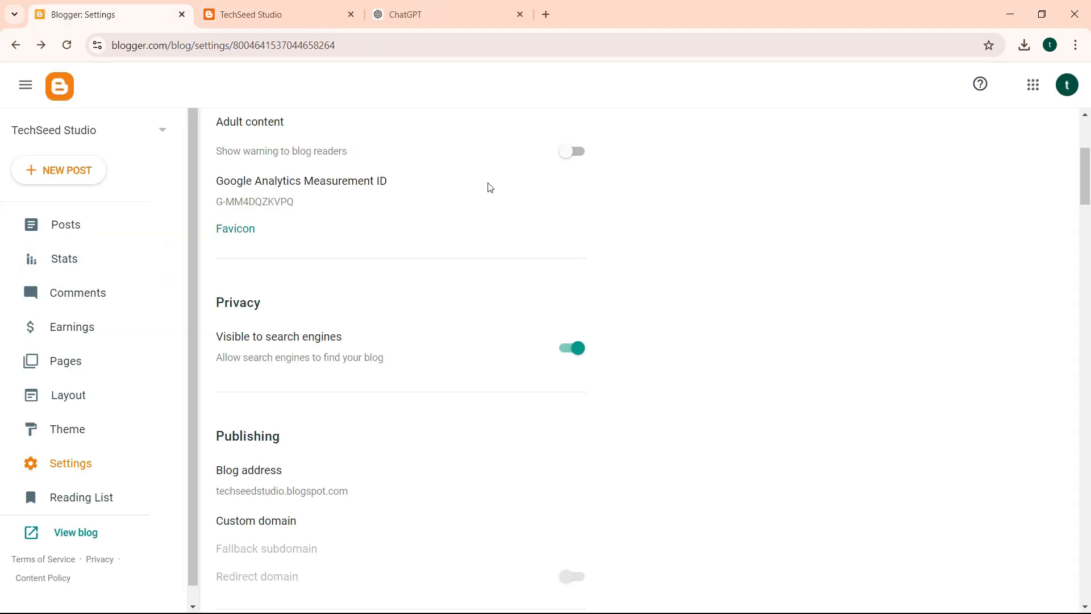
- Switch to the live TechSeed Studio blog and reload it to check the favicon
{"action": "mouse_move", "coordinate": [1084, 164]}
{"action": "left_mouse_down"}
{"action": "mouse_move", "coordinate": [1090, 222]}
{"action": "mouse_move", "coordinate": [1090, 146]}
{"action": "mouse_move", "coordinate": [1090, 162]}
{"action": "left_mouse_up"}
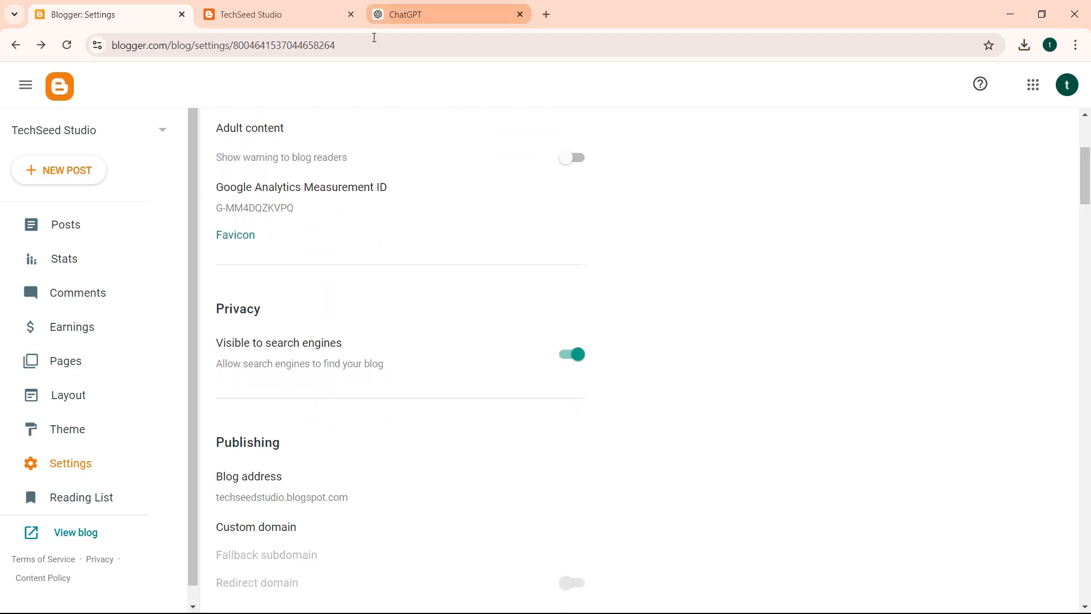
{"action": "left_click", "coordinate": [256, 15]}
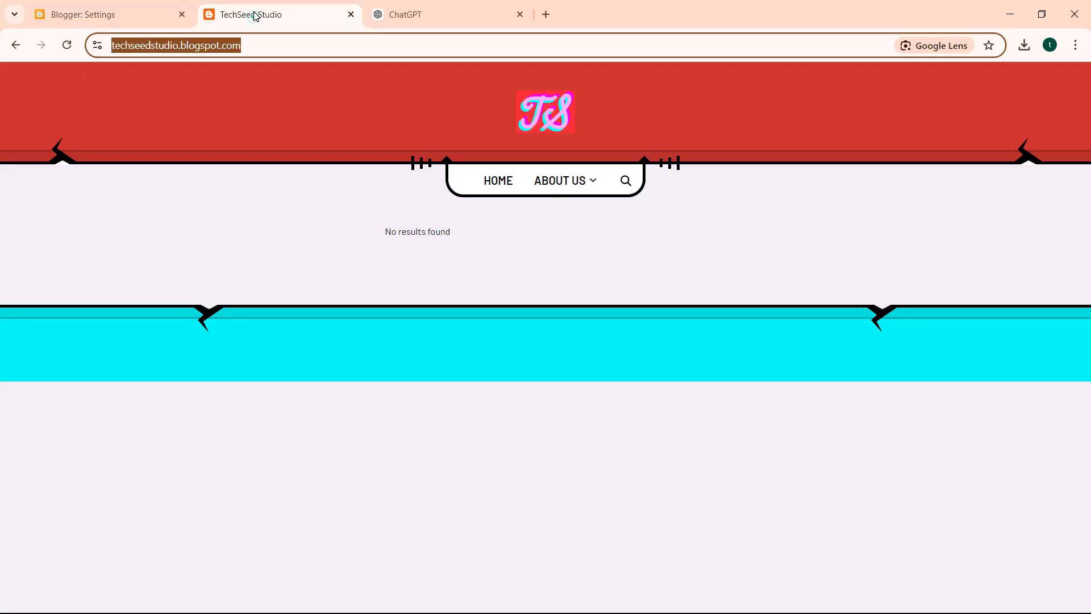
{"action": "left_click", "coordinate": [66, 45]}
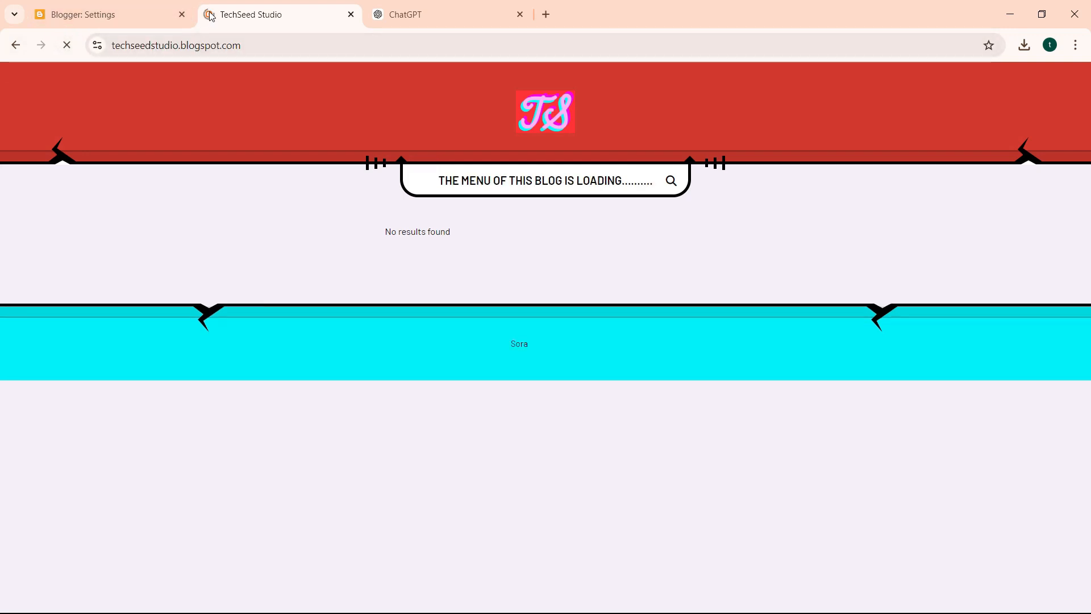
{"action": "left_click", "coordinate": [66, 55]}
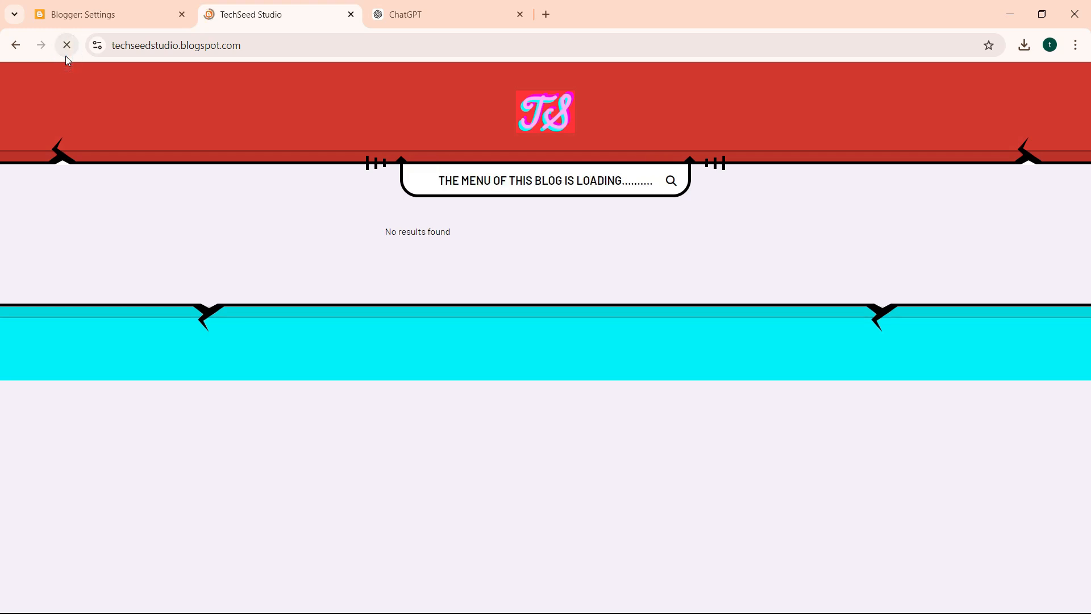
- Open techseedstudio.blogspot.com in a new Incognito window to check the favicon, and close that window
{"action": "left_click", "coordinate": [182, 45]}
{"action": "key", "text": "ctrl+c"}
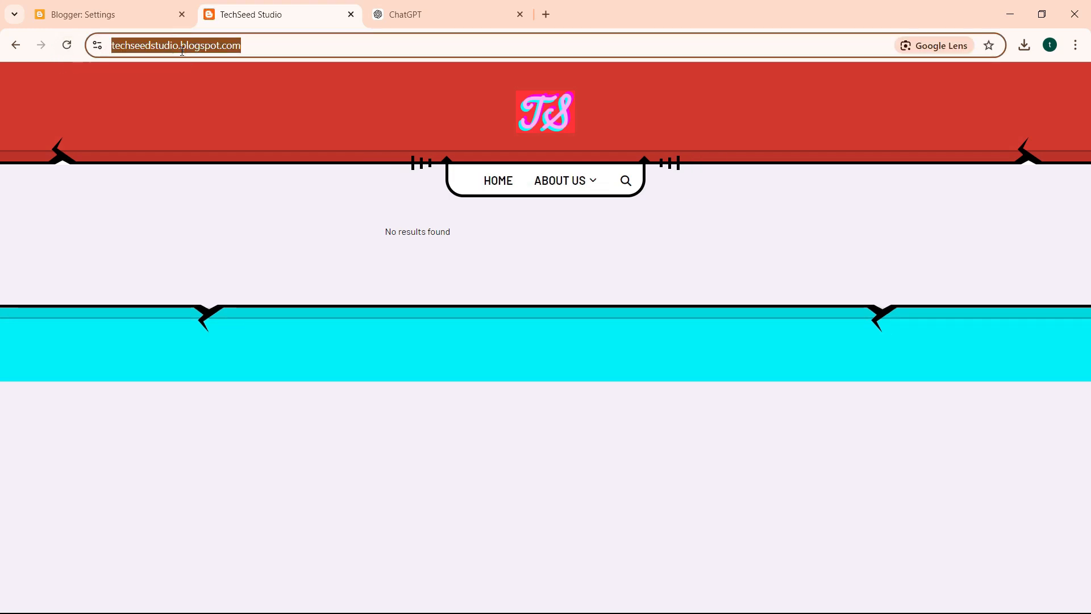
{"action": "left_click", "coordinate": [1076, 45]}
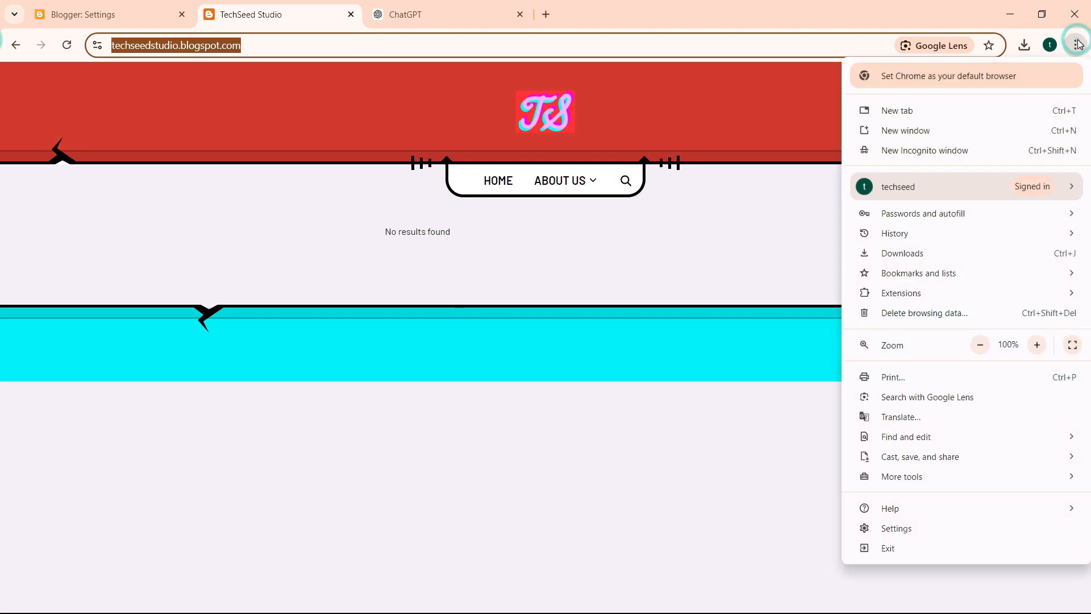
{"action": "left_click", "coordinate": [929, 144]}
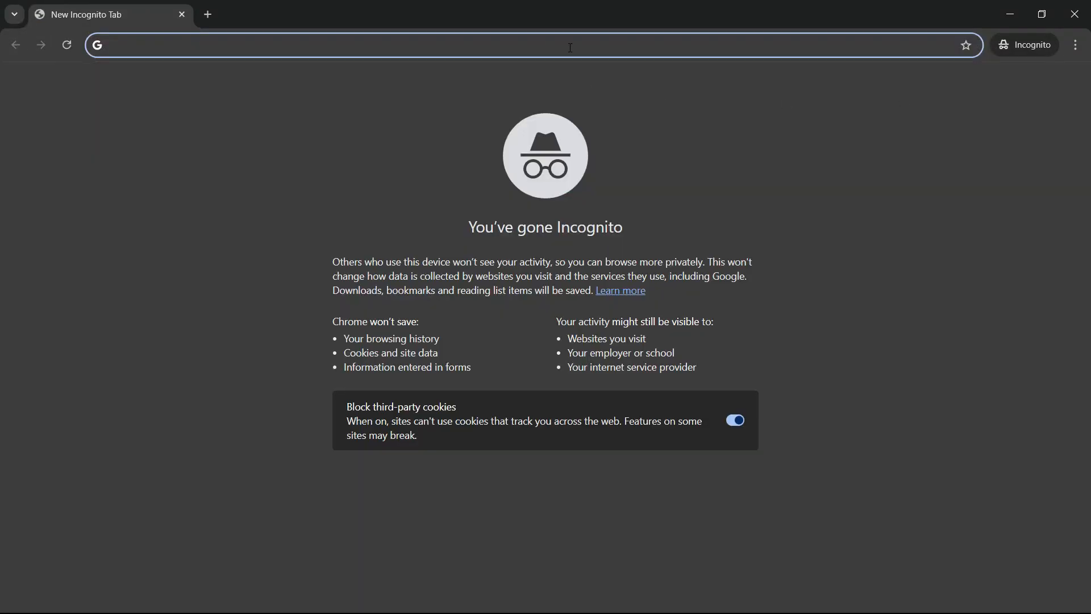
{"action": "key", "text": "ctrl+v"}
{"action": "key", "text": "Return"}
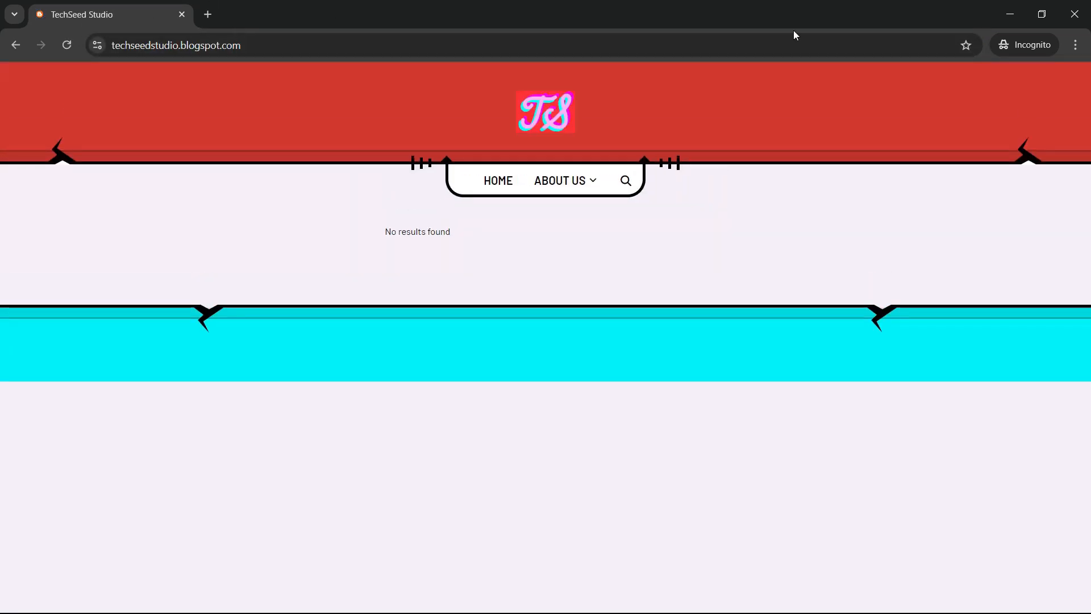
{"action": "left_click", "coordinate": [1074, 14]}
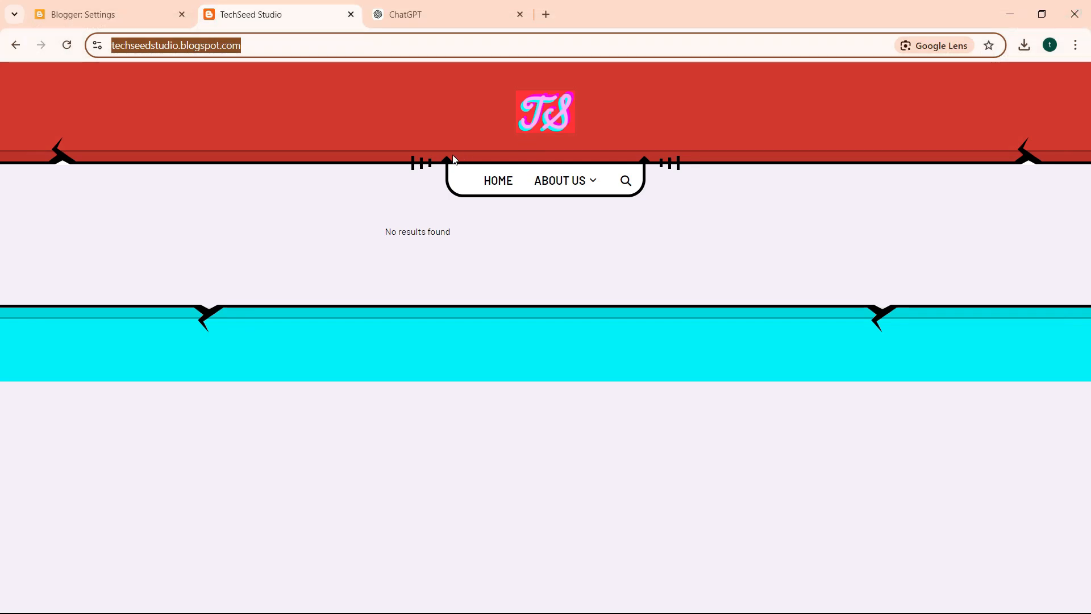
- Return to the Blogger settings, review the uploaded favicon on its configuration page, and close that page
{"action": "left_click", "coordinate": [118, 12]}
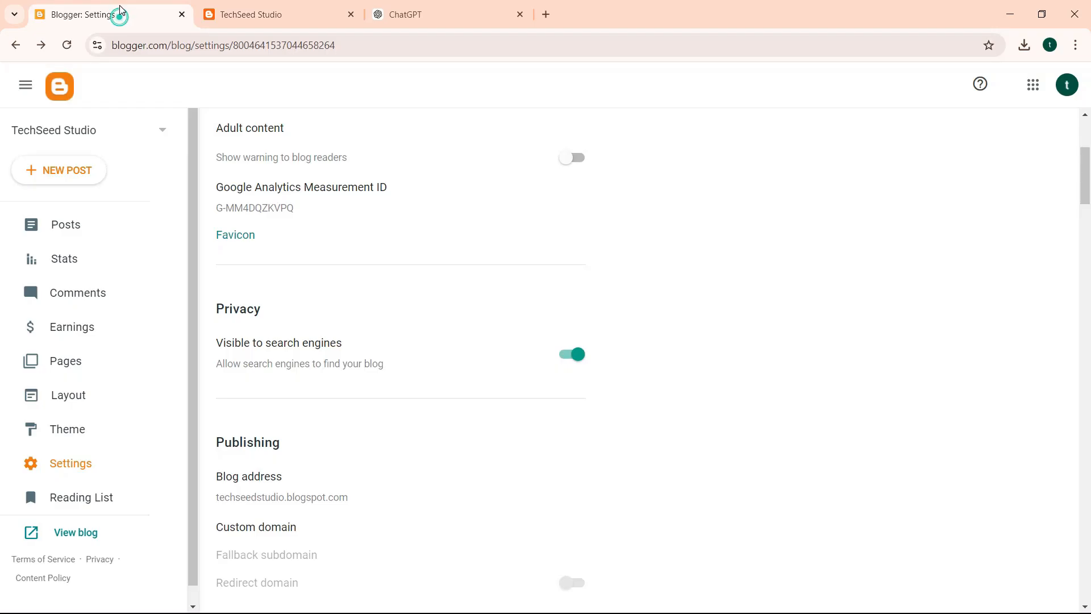
{"action": "left_click", "coordinate": [251, 237]}
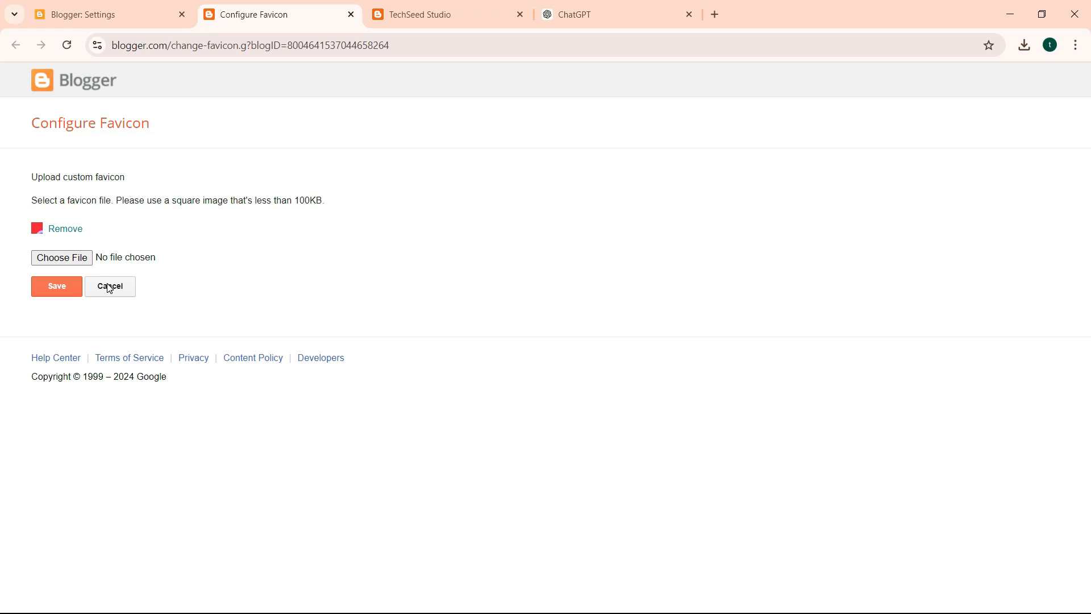
{"action": "left_click", "coordinate": [350, 15]}
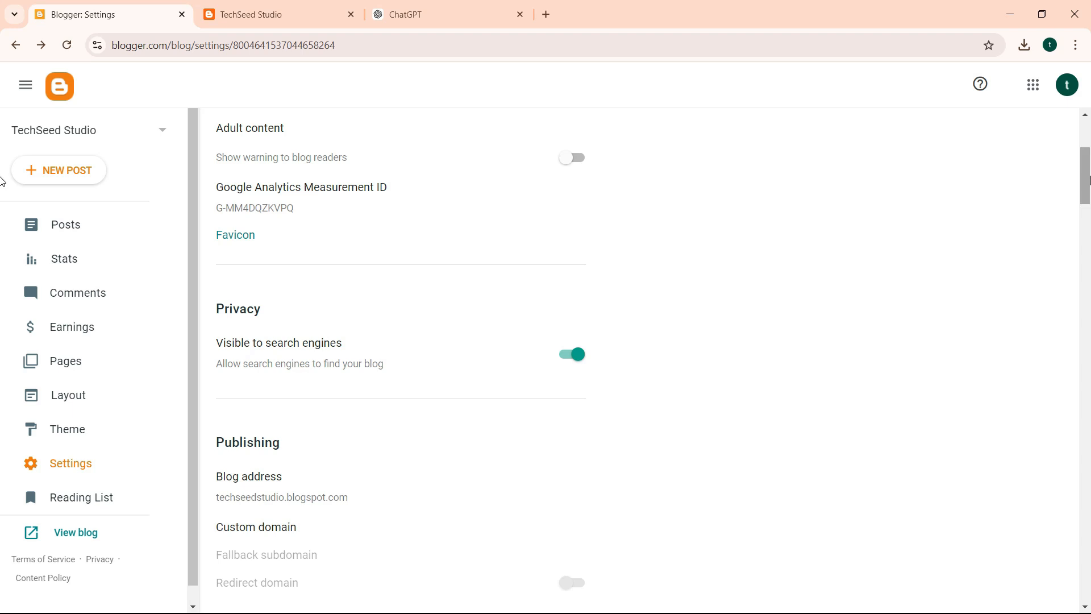
- Examine the blog address and custom domain dialogs under Publishing without saving, and review the HTTPS and Permissions settings
{"action": "scroll", "coordinate": [1089, 180], "scroll_direction": "down", "scroll_amount": 1}
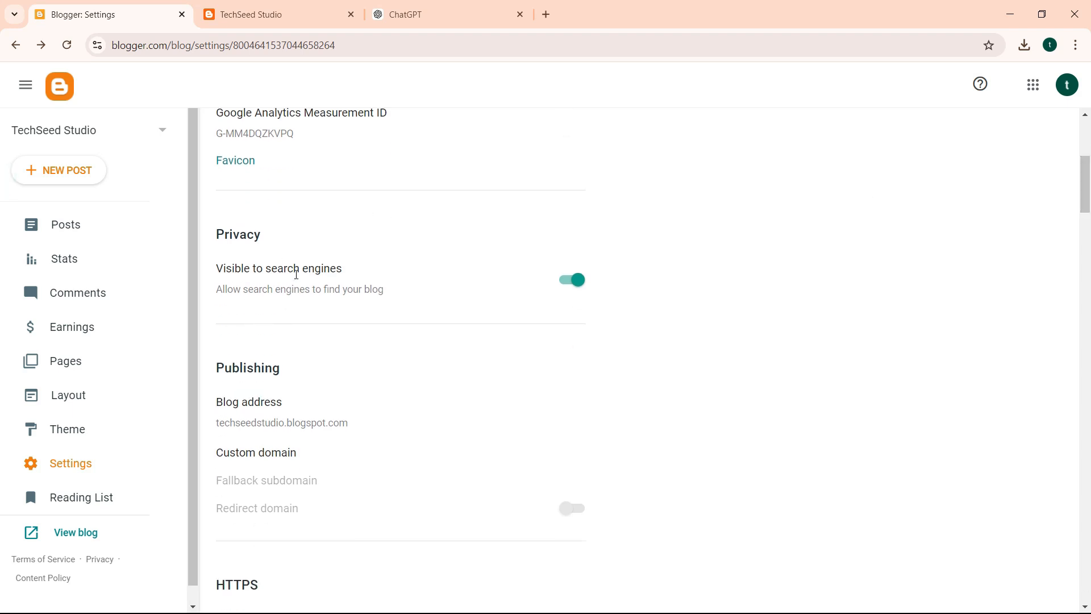
{"action": "left_click", "coordinate": [271, 426]}
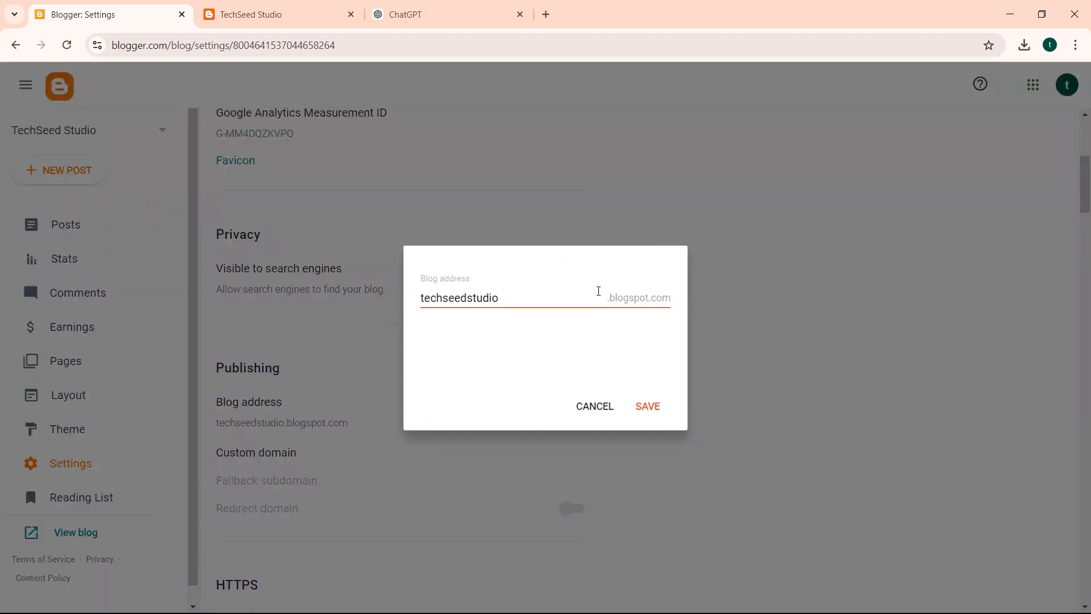
{"action": "left_click", "coordinate": [607, 413]}
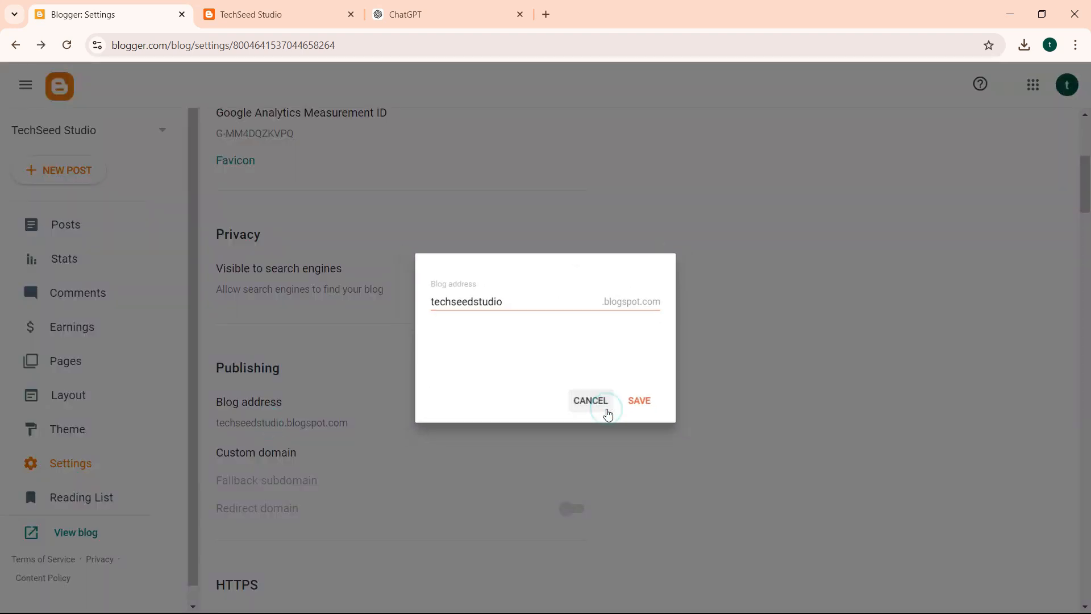
{"action": "left_click_drag", "start_coordinate": [1084, 183], "coordinate": [1086, 211]}
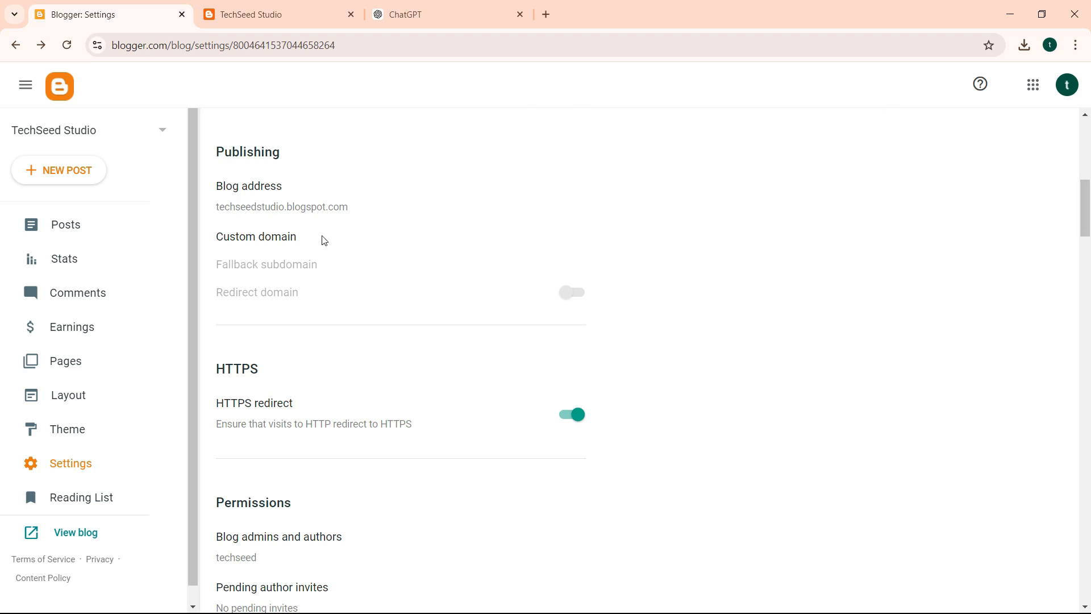
{"action": "left_click", "coordinate": [275, 245]}
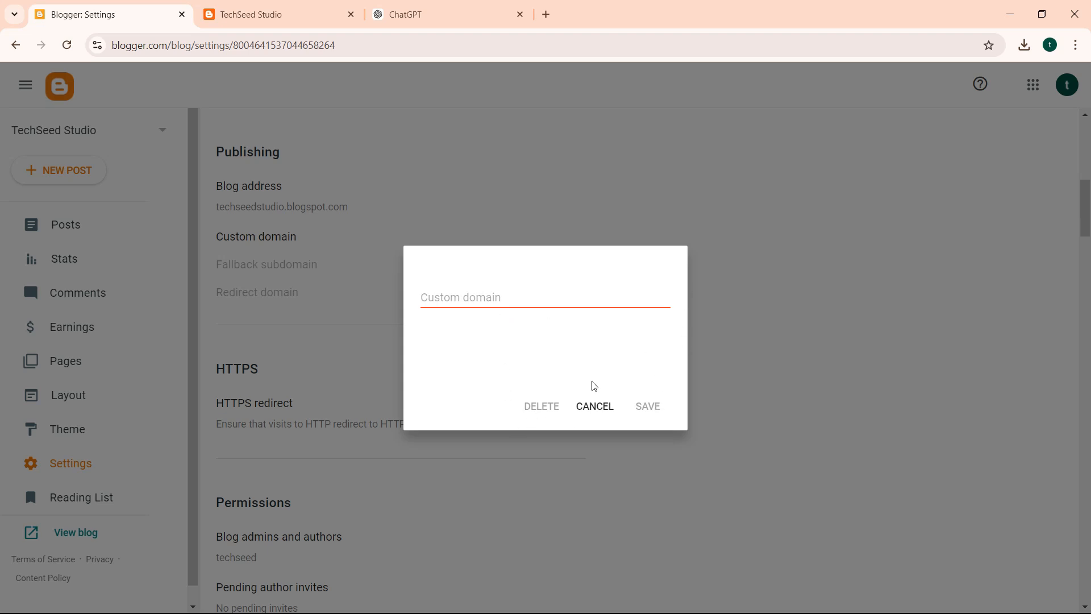
{"action": "left_click", "coordinate": [589, 414]}
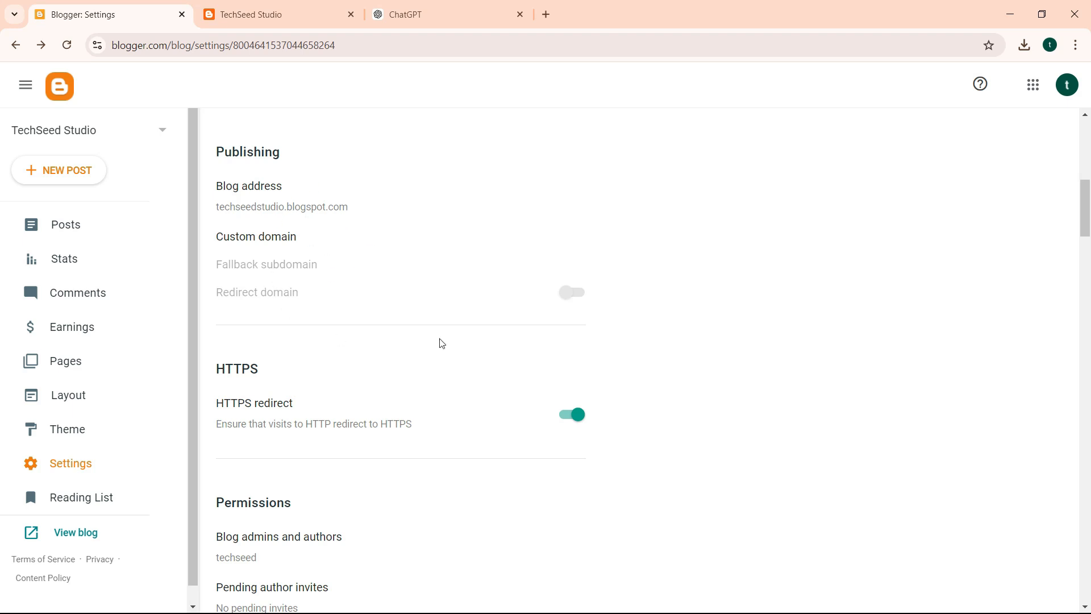
{"action": "scroll", "coordinate": [1086, 227], "scroll_direction": "down", "scroll_amount": 3}
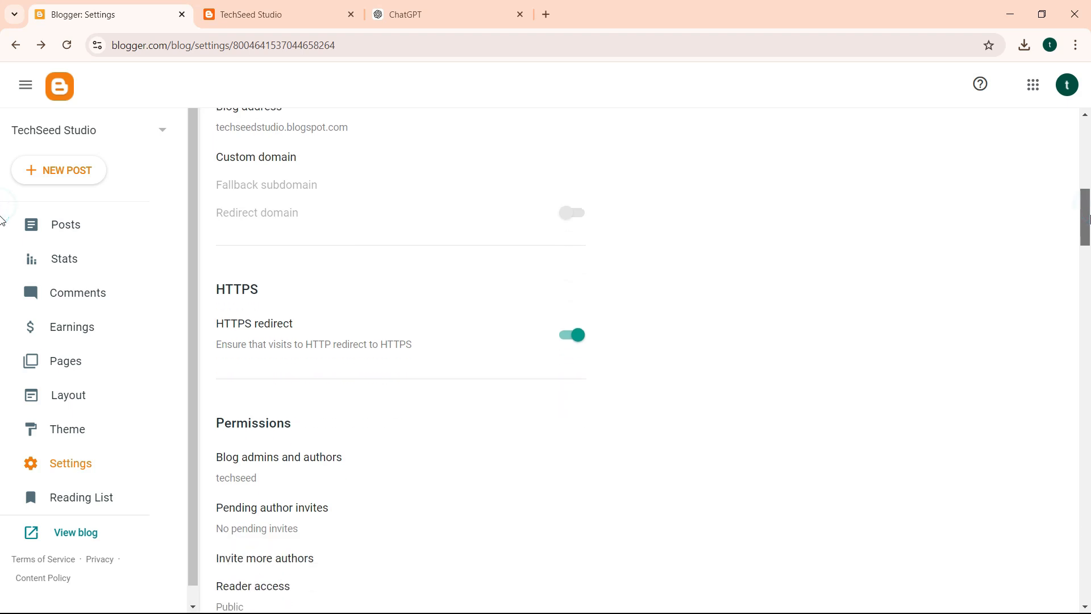
{"action": "scroll", "coordinate": [1087, 227], "scroll_direction": "down", "scroll_amount": 1}
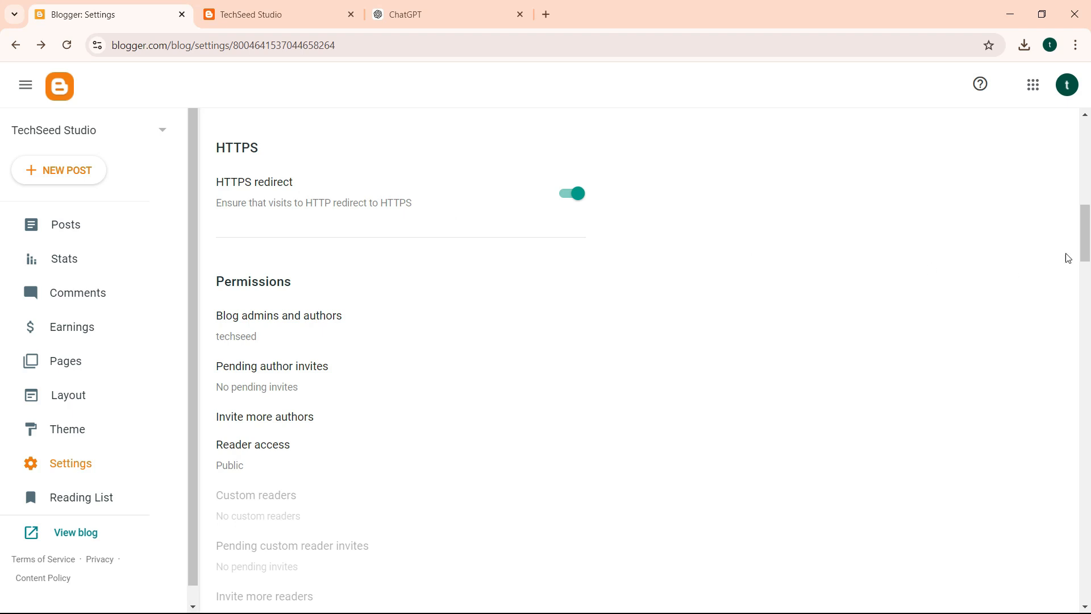
- Review the Permissions settings, examining the author invitation and Blog admins and authors dialogs without saving
{"action": "left_click_drag", "start_coordinate": [1084, 251], "coordinate": [1085, 228]}
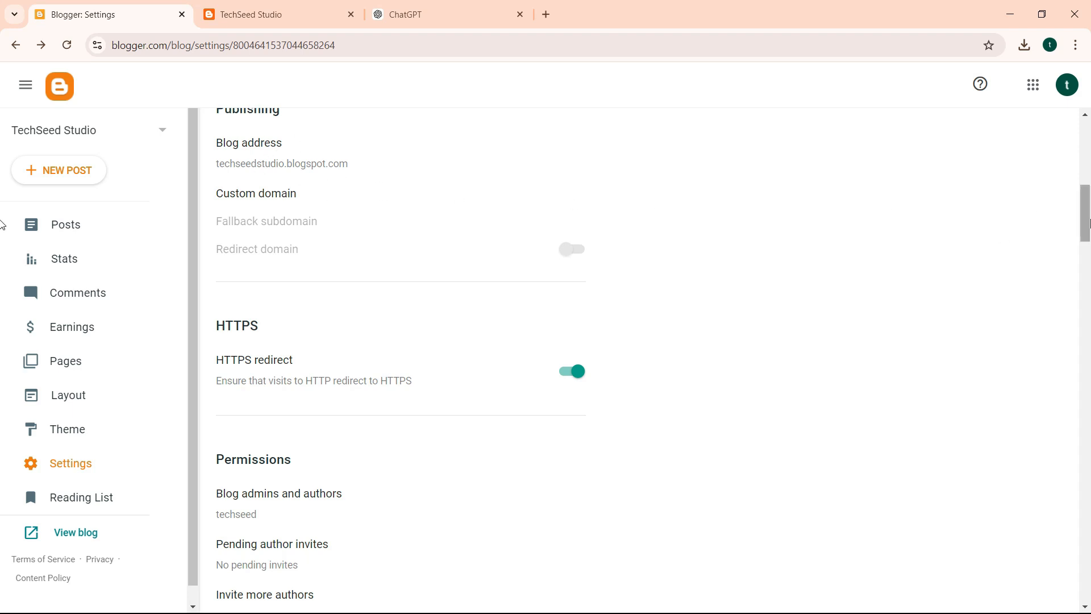
{"action": "left_click_drag", "start_coordinate": [1090, 213], "coordinate": [1089, 249]}
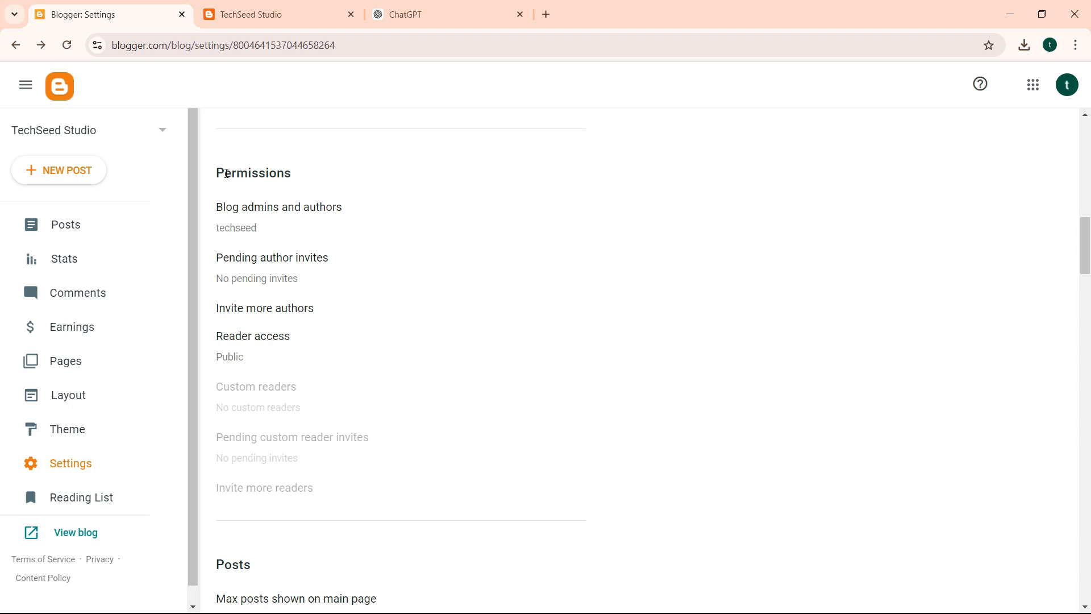
{"action": "left_click", "coordinate": [289, 262]}
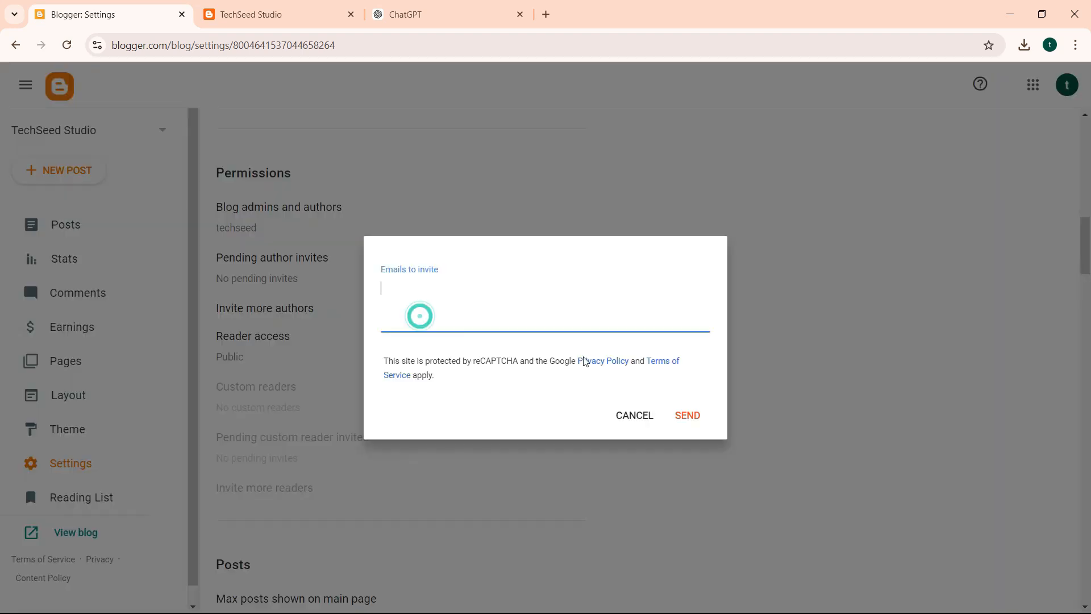
{"action": "left_click", "coordinate": [634, 414]}
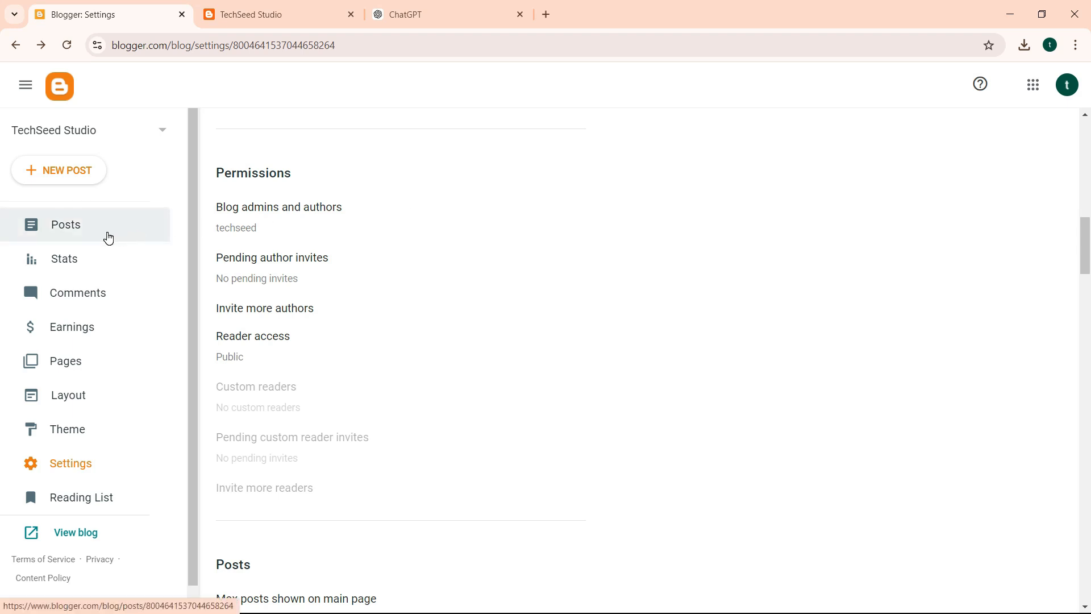
{"action": "left_click", "coordinate": [276, 208]}
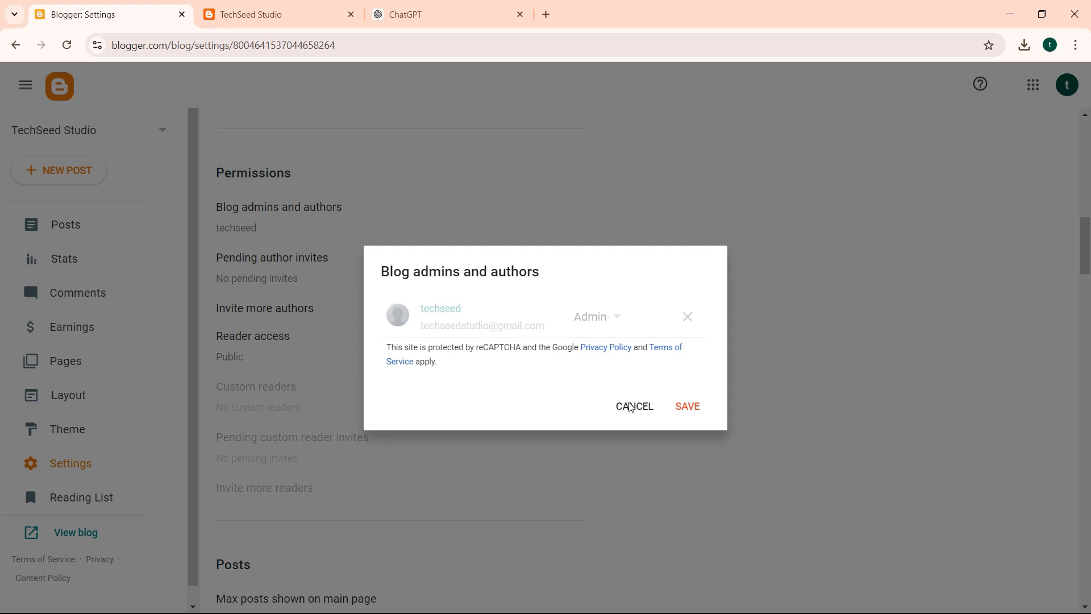
{"action": "left_click", "coordinate": [646, 417]}
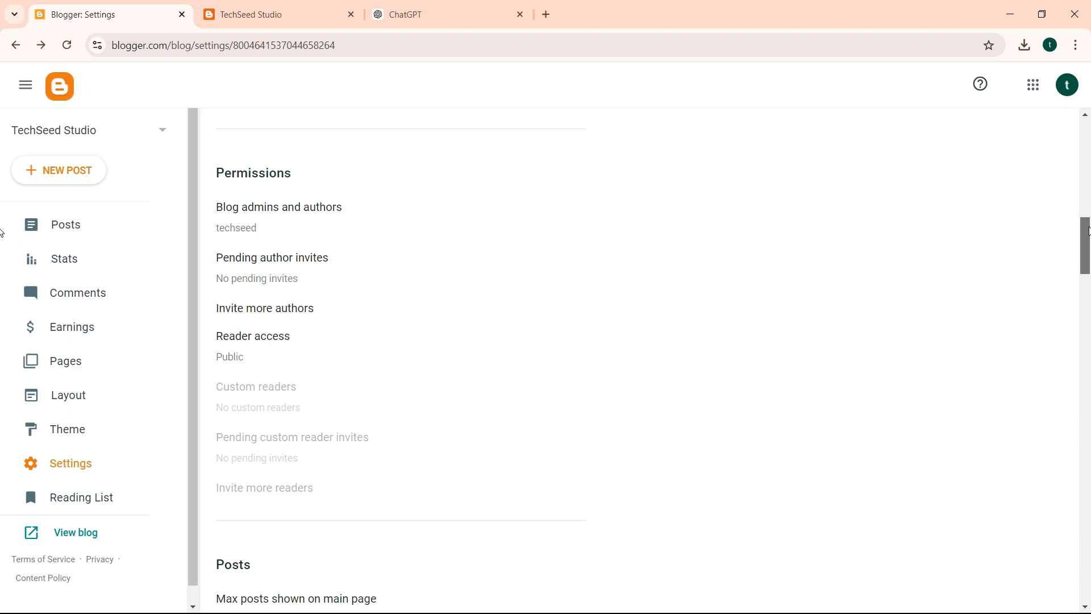
- Examine the maximum posts setting for the main page alongside the live blog, and cancel its dialog without saving
{"action": "left_click_drag", "start_coordinate": [1087, 234], "coordinate": [1087, 275]}
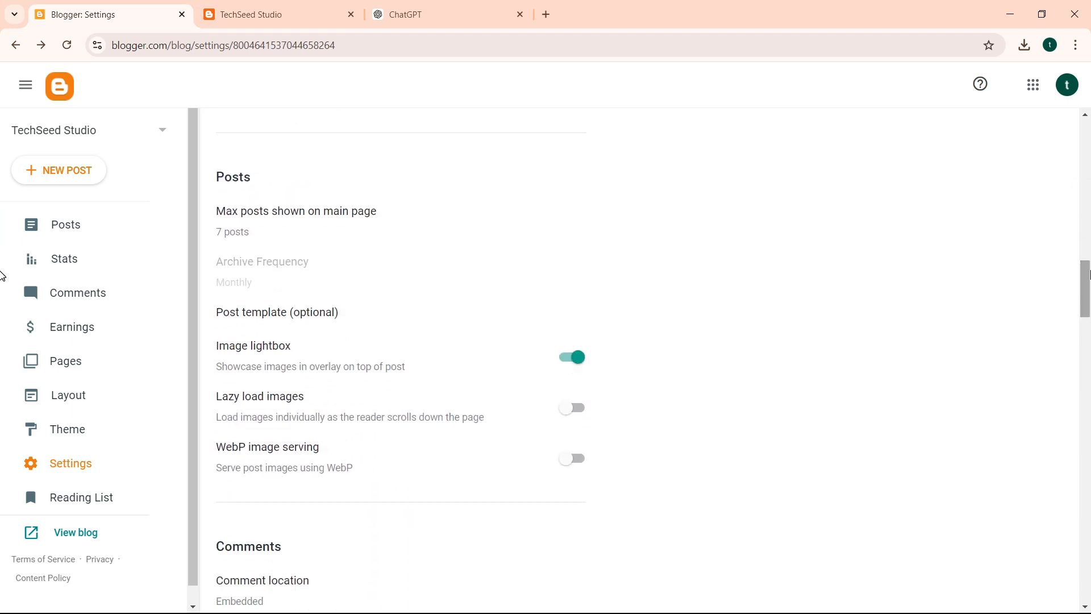
{"action": "left_click", "coordinate": [319, 216]}
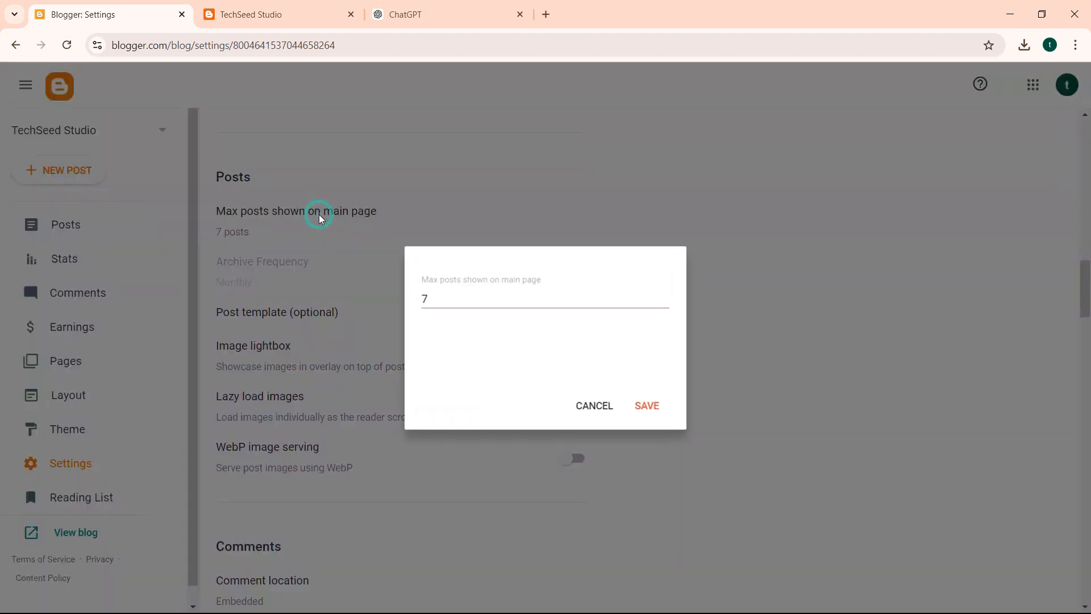
{"action": "left_click", "coordinate": [449, 300]}
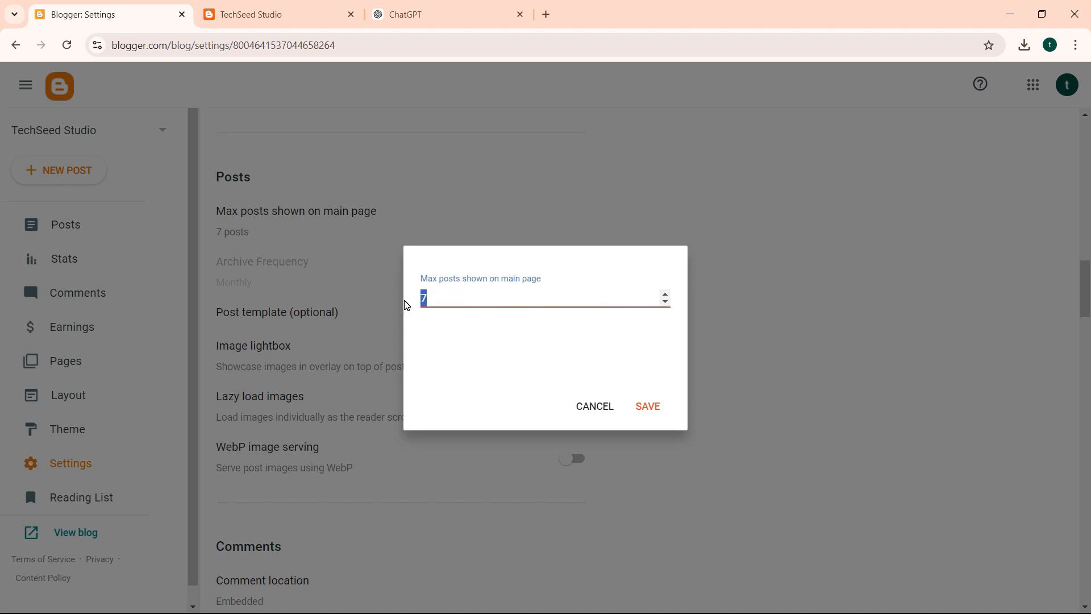
{"action": "left_click", "coordinate": [264, 13]}
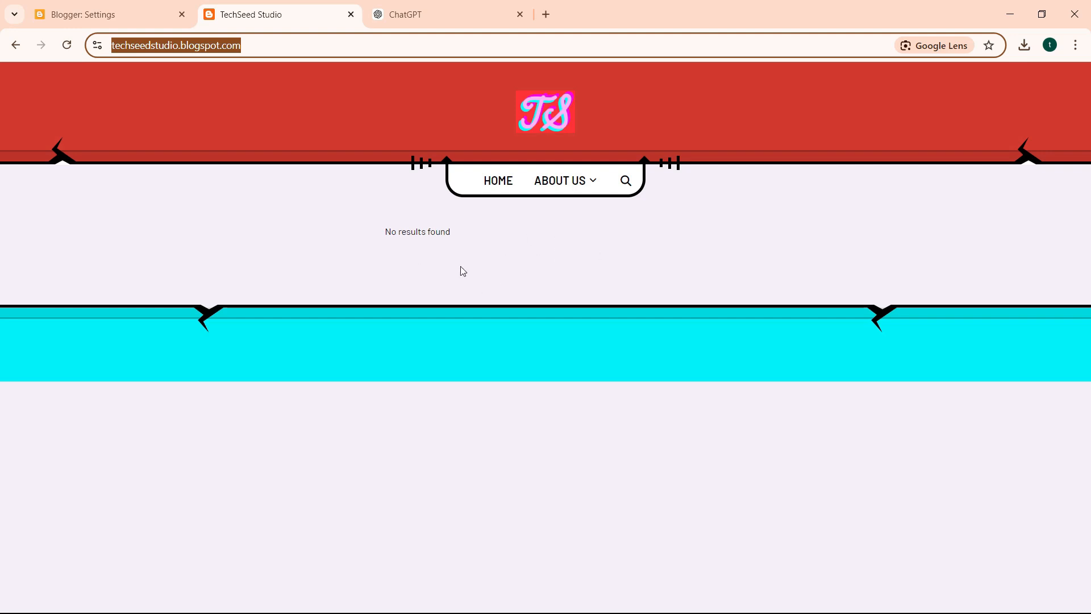
{"action": "left_click", "coordinate": [101, 15]}
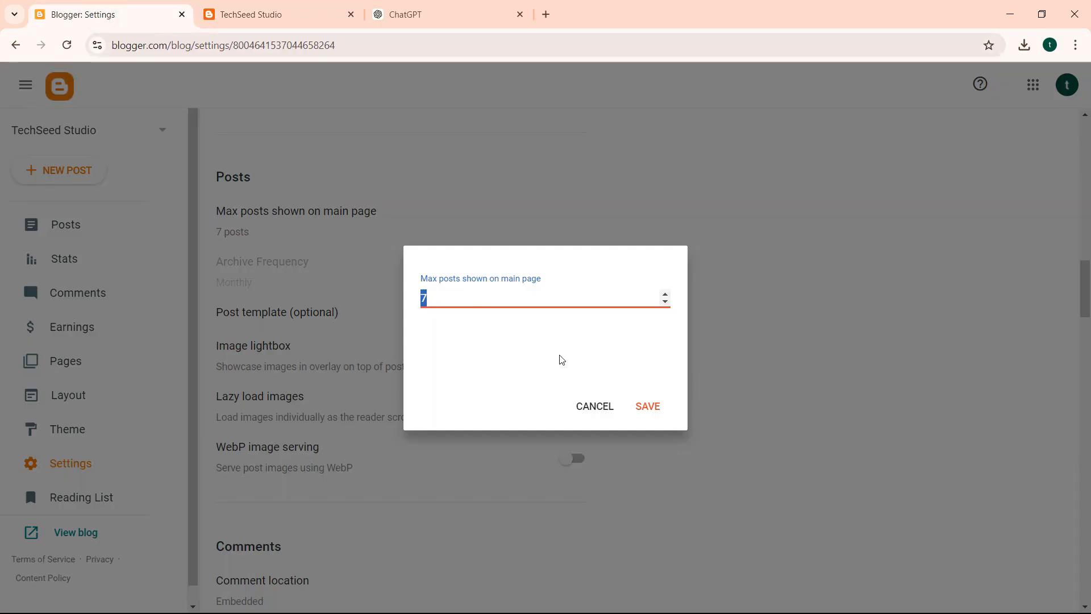
{"action": "left_click", "coordinate": [594, 407]}
- Create a test post with "v" as both title and body, and publish it
{"action": "left_click", "coordinate": [68, 227]}
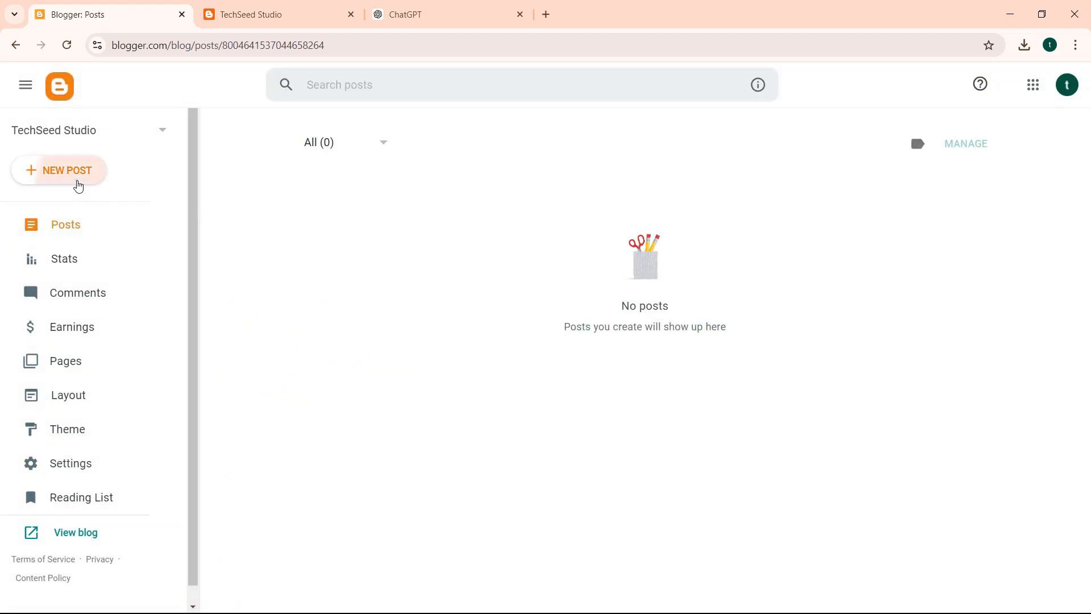
{"action": "left_click", "coordinate": [78, 186]}
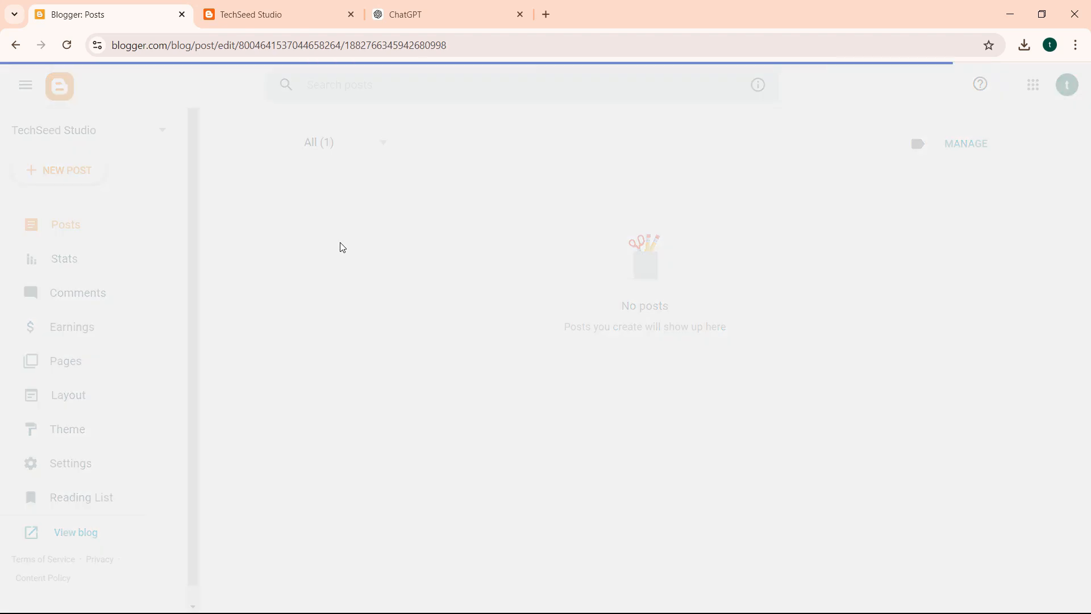
{"action": "left_click", "coordinate": [232, 143]}
{"action": "type", "text": "v"}
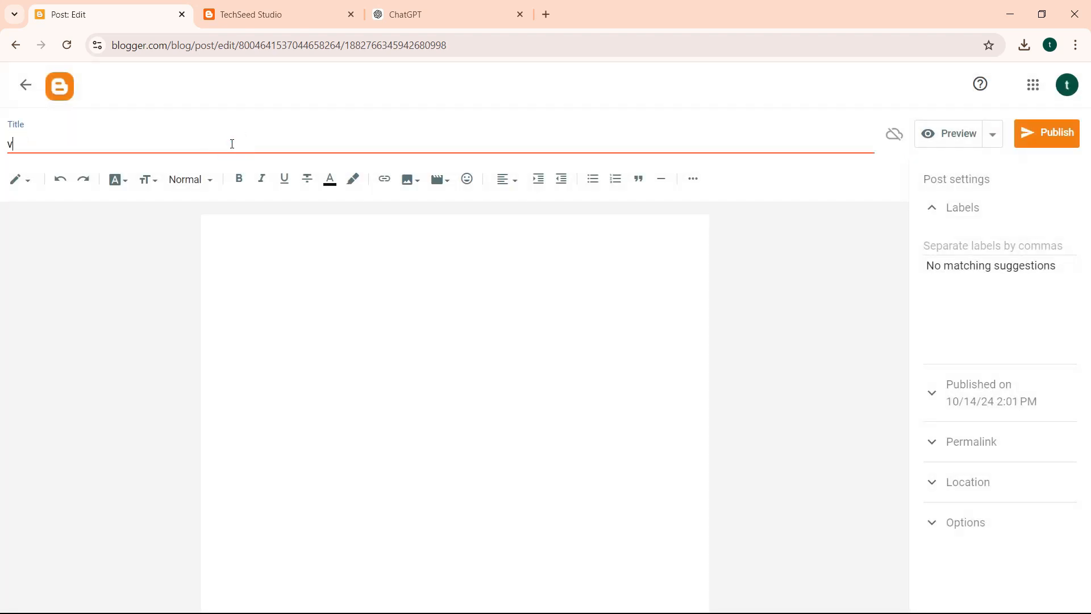
{"action": "left_click", "coordinate": [287, 276]}
{"action": "type", "text": "v"}
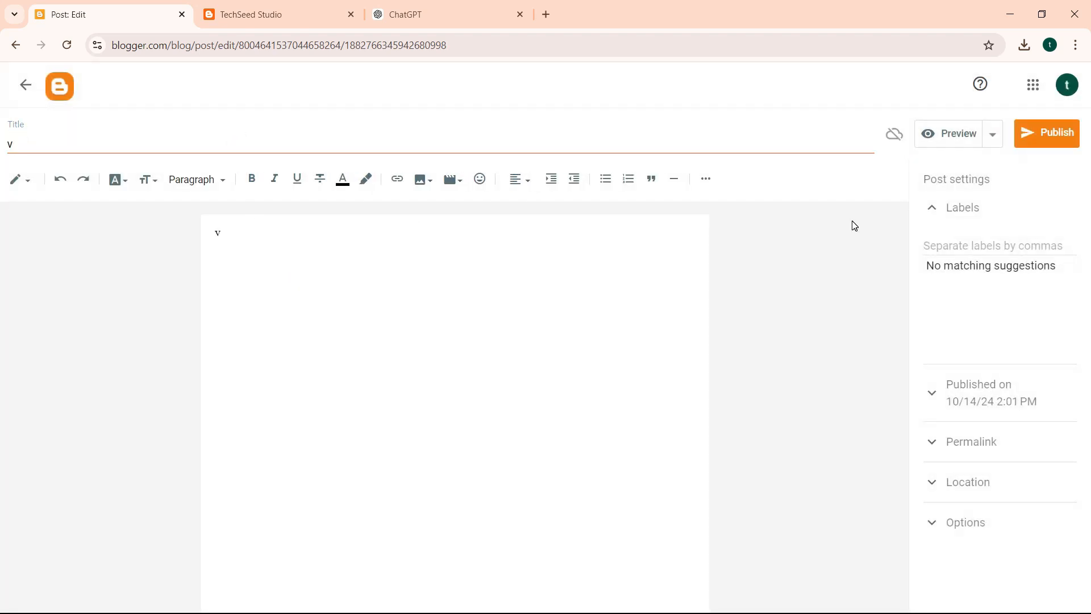
{"action": "left_click", "coordinate": [1039, 142]}
{"action": "left_click", "coordinate": [628, 371]}
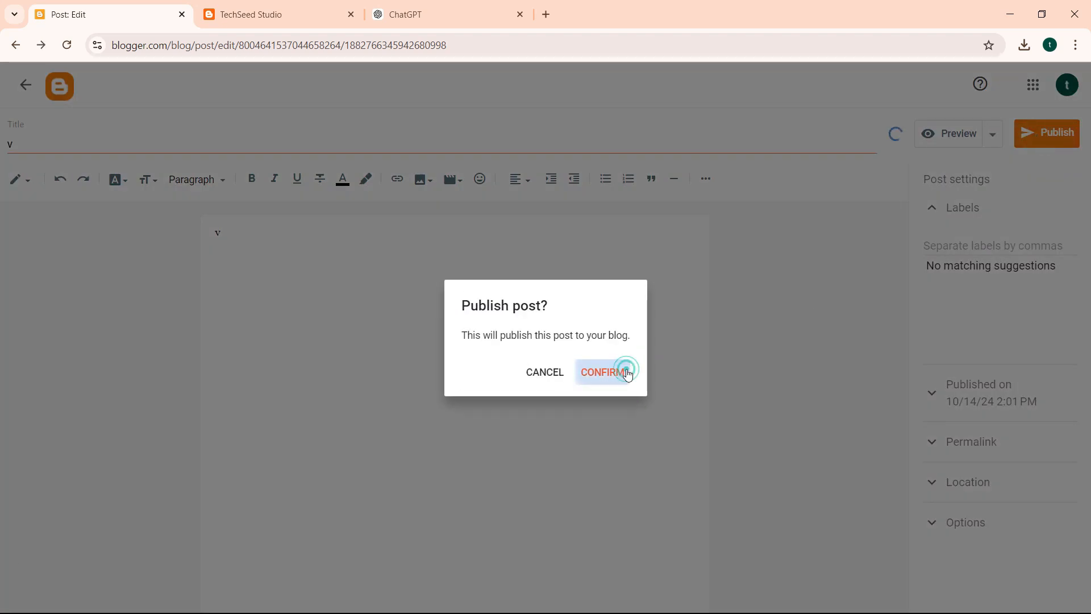
- Publish a second test post with "g" as both title and body
{"action": "left_click", "coordinate": [43, 173]}
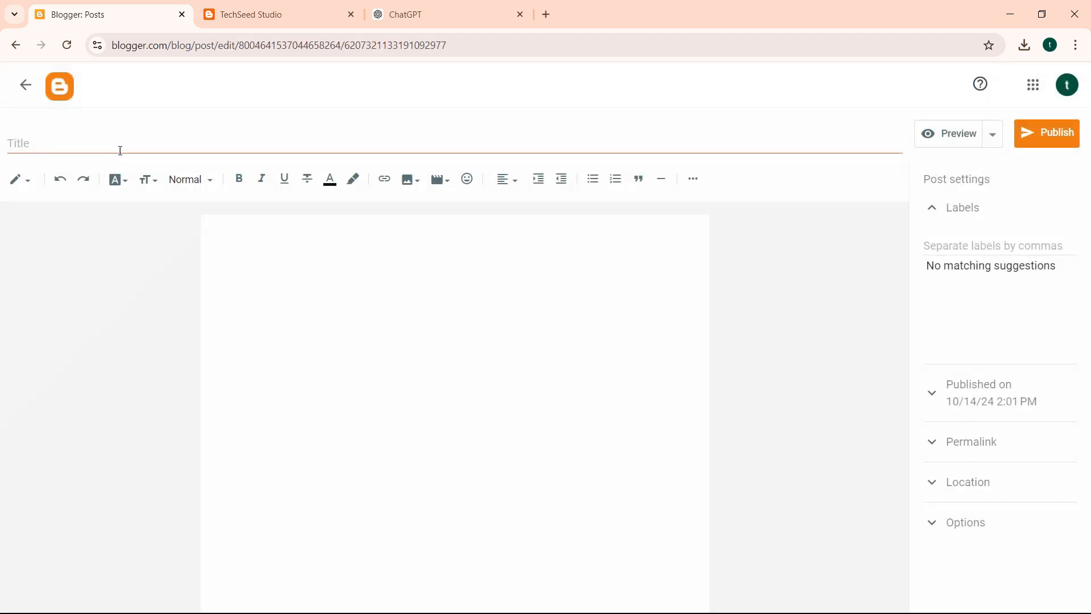
{"action": "left_click", "coordinate": [120, 145]}
{"action": "type", "text": "g"}
{"action": "left_click", "coordinate": [258, 281]}
{"action": "type", "text": "g"}
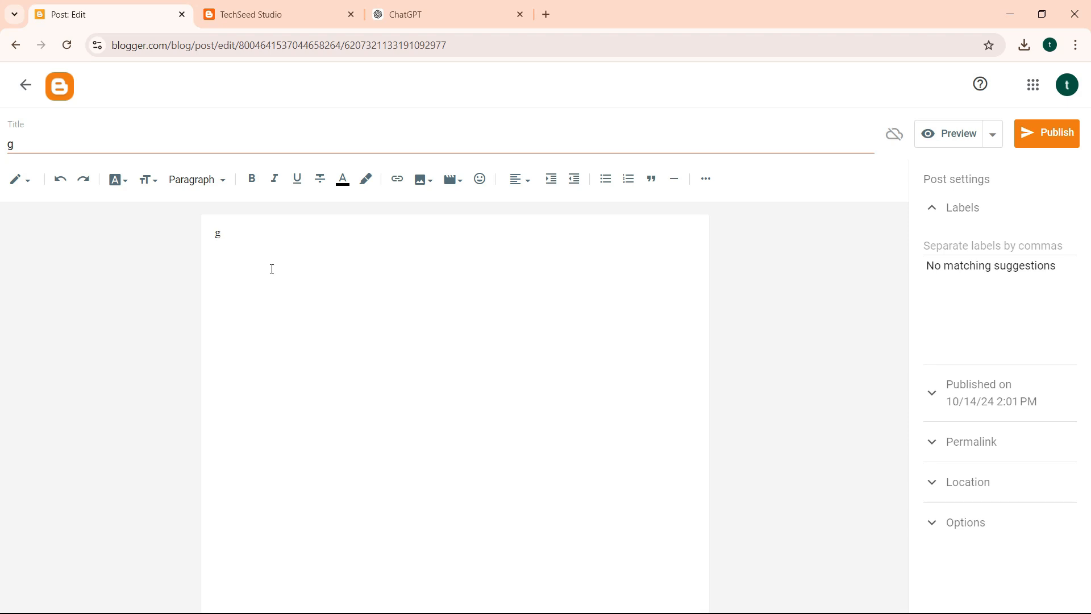
{"action": "left_click", "coordinate": [1040, 134]}
{"action": "left_click", "coordinate": [592, 373]}
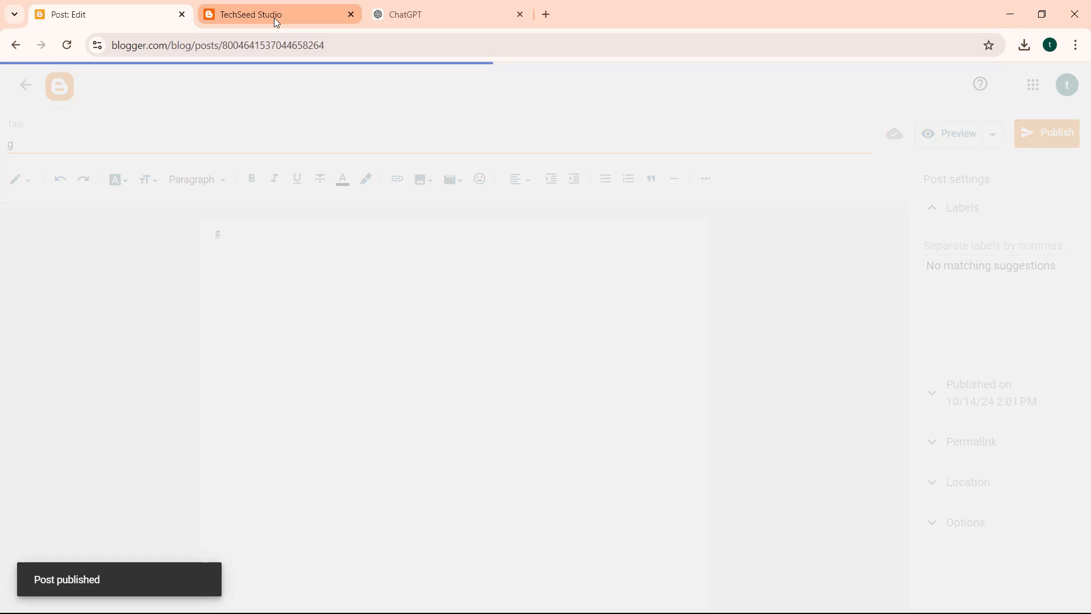
- Reload the live TechSeed Studio blog to check the test posts on the main page, and return to Blogger
{"action": "left_click", "coordinate": [274, 18]}
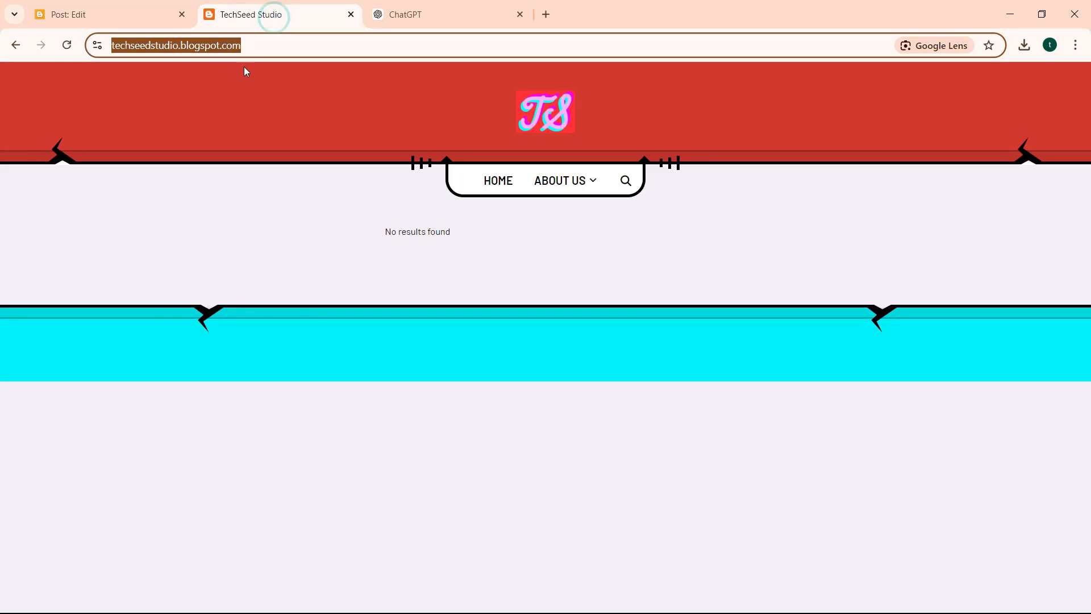
{"action": "left_click", "coordinate": [78, 48]}
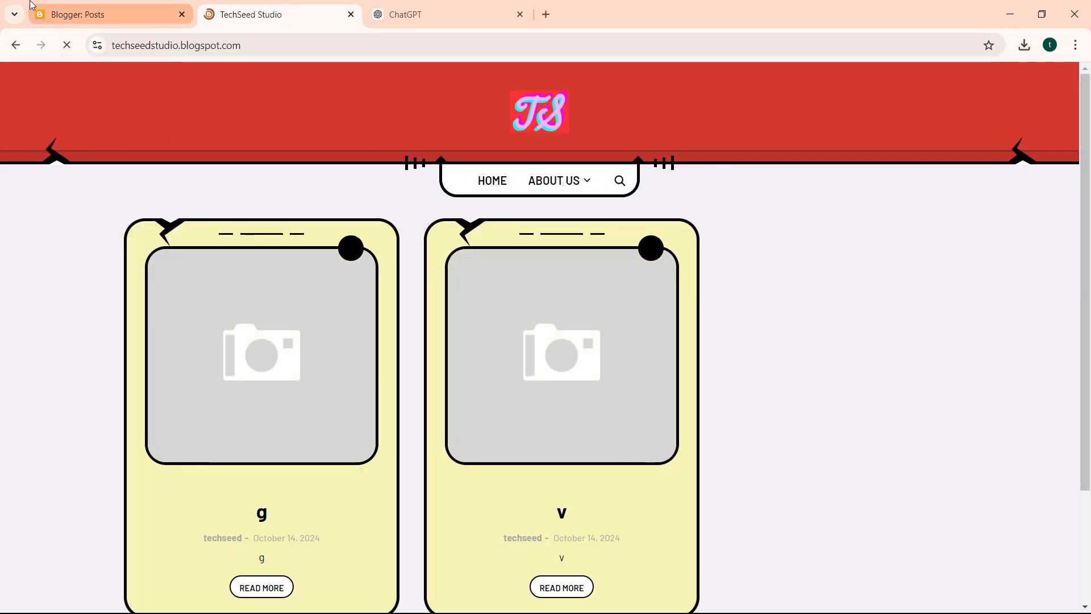
{"action": "left_click", "coordinate": [57, 14]}
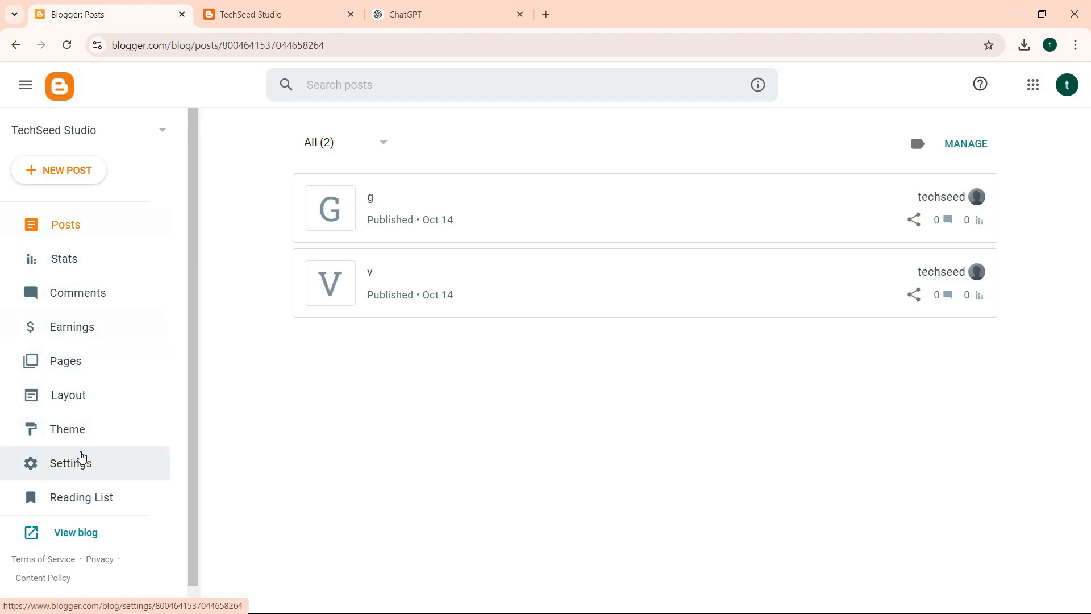
- Set the maximum number of posts shown on the main page to 8 in the blog settings and save it
{"action": "left_click", "coordinate": [82, 458]}
{"action": "left_click_drag", "start_coordinate": [1087, 170], "coordinate": [1088, 310]}
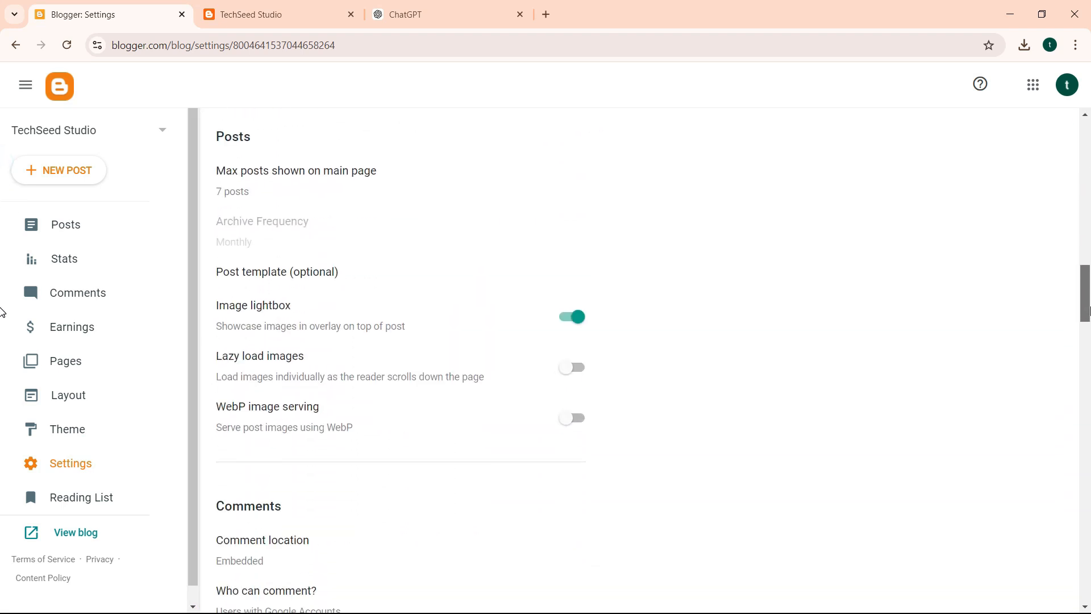
{"action": "left_click", "coordinate": [348, 182]}
{"action": "double_click", "coordinate": [455, 301]}
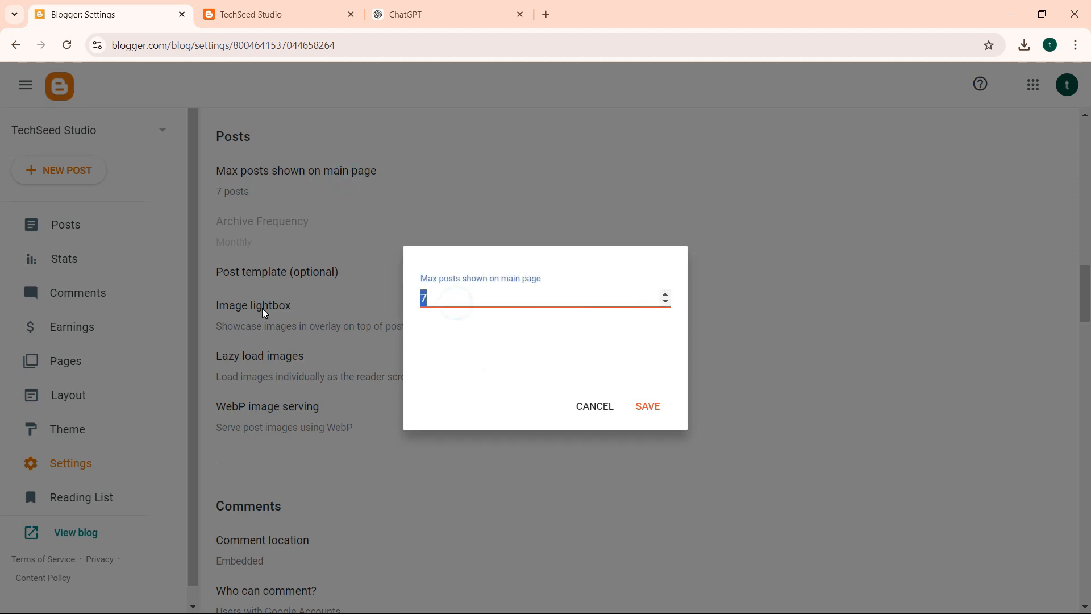
{"action": "type", "text": "8"}
{"action": "left_click", "coordinate": [650, 407]}
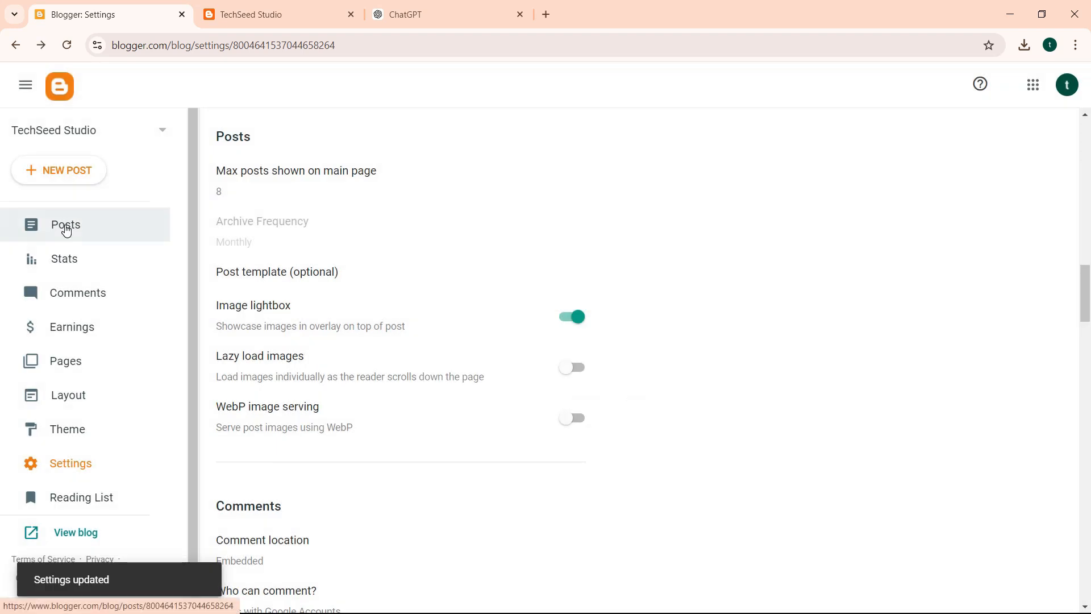
- Move both test posts, "v" and "g", to the trash
{"action": "left_click", "coordinate": [65, 225]}
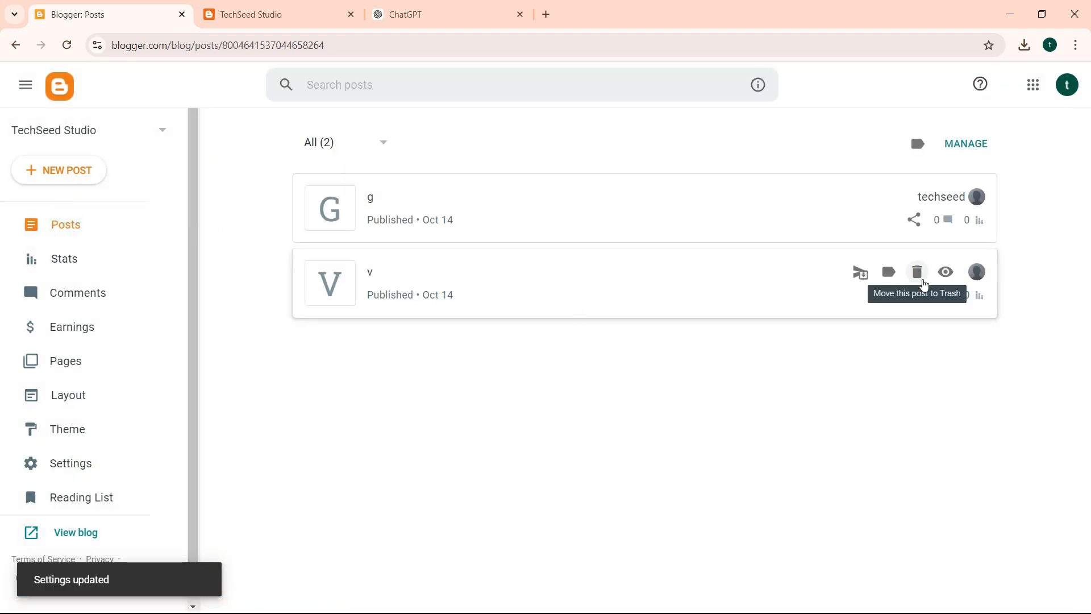
{"action": "left_click", "coordinate": [924, 283]}
{"action": "left_click", "coordinate": [589, 373]}
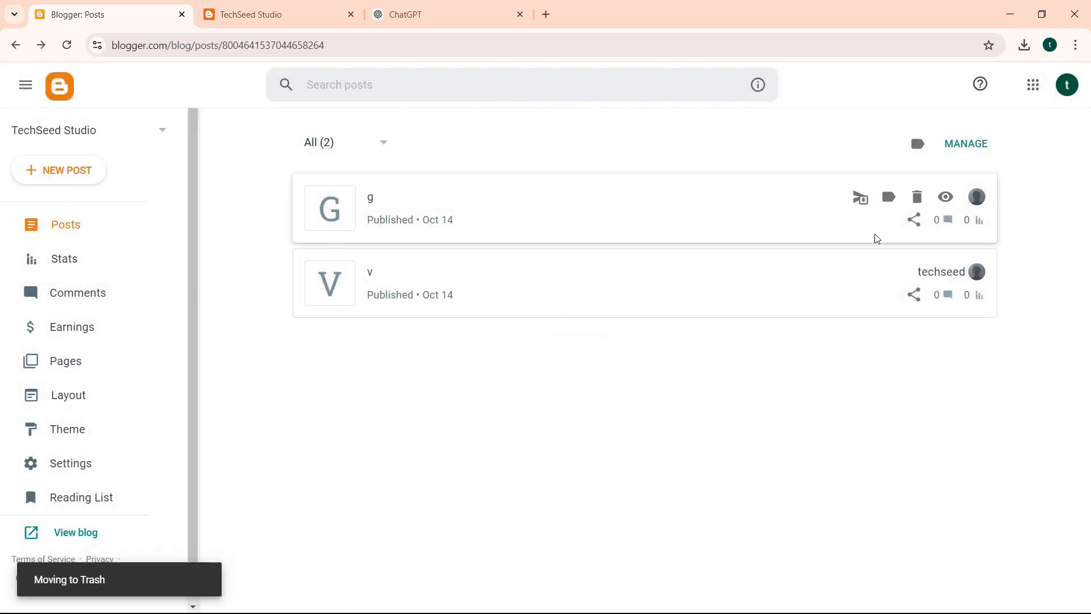
{"action": "left_click", "coordinate": [917, 197]}
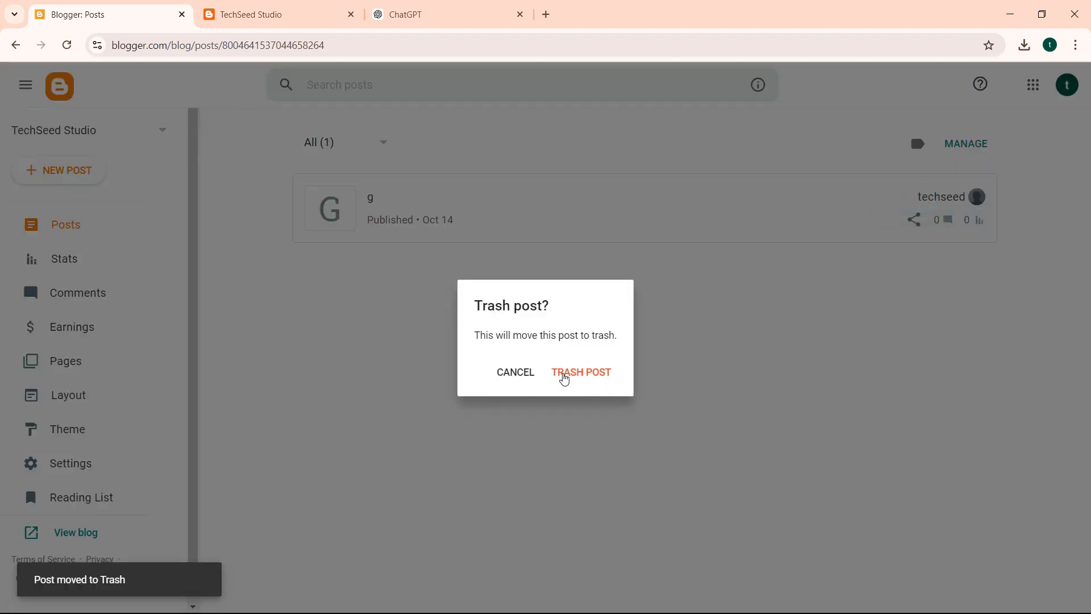
{"action": "left_click", "coordinate": [564, 375]}
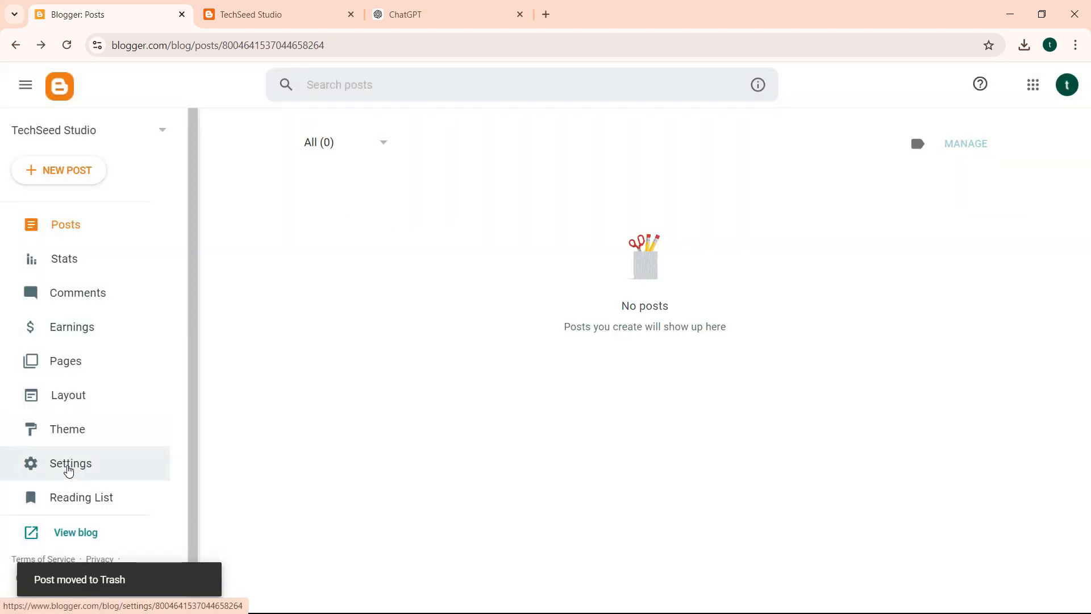
- Return to the blog settings and enable the search description under Meta tags
{"action": "left_click", "coordinate": [68, 463]}
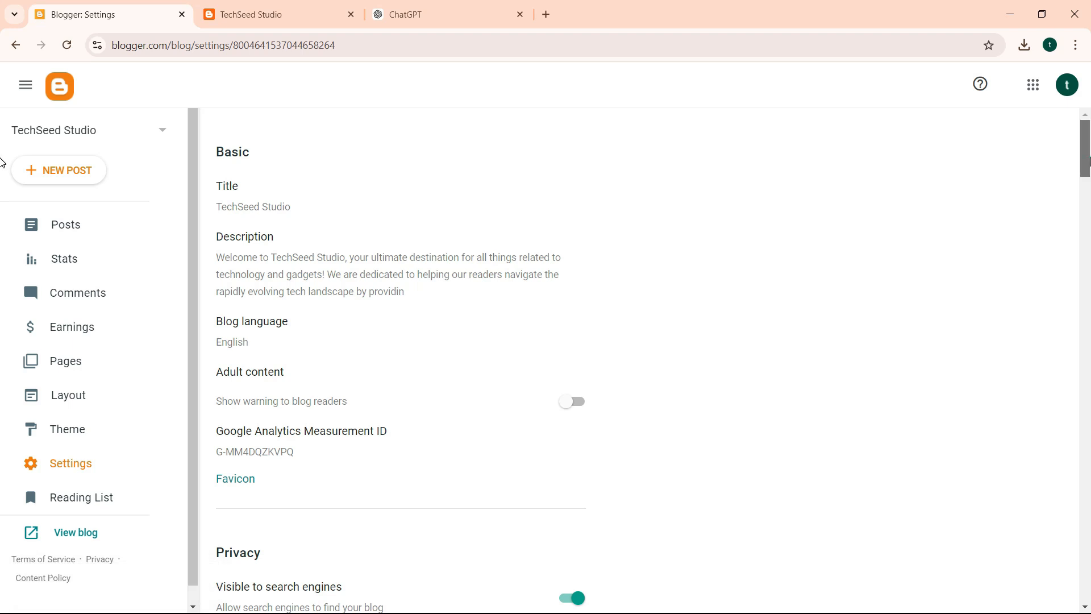
{"action": "scroll", "coordinate": [1, 266], "scroll_direction": "down", "scroll_amount": 10}
{"action": "left_click_drag", "start_coordinate": [1088, 266], "coordinate": [1088, 309]}
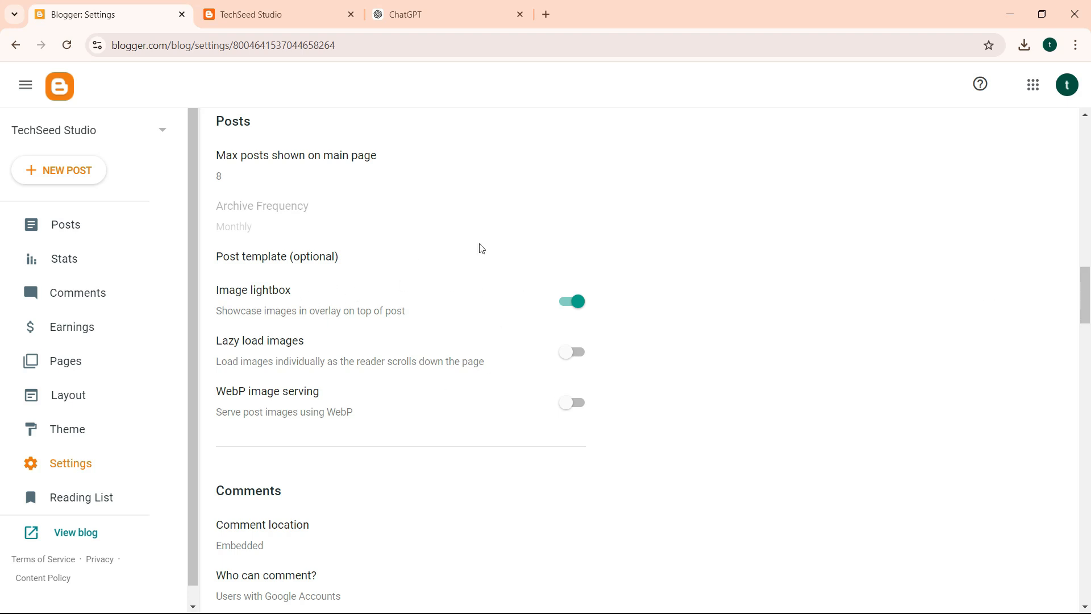
{"action": "left_click_drag", "start_coordinate": [1085, 294], "coordinate": [1089, 451]}
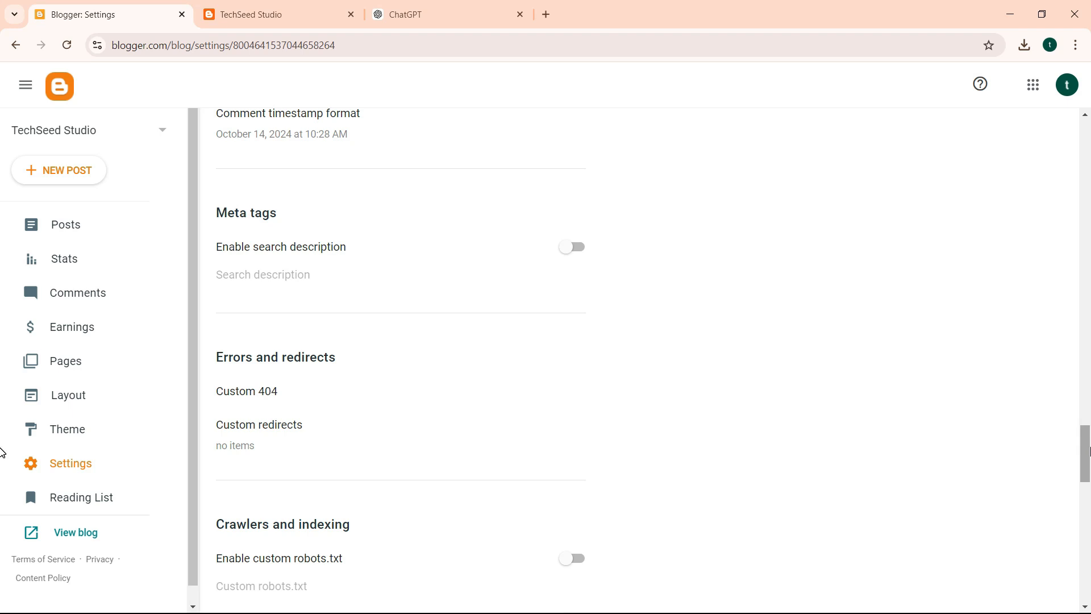
{"action": "left_click", "coordinate": [581, 252]}
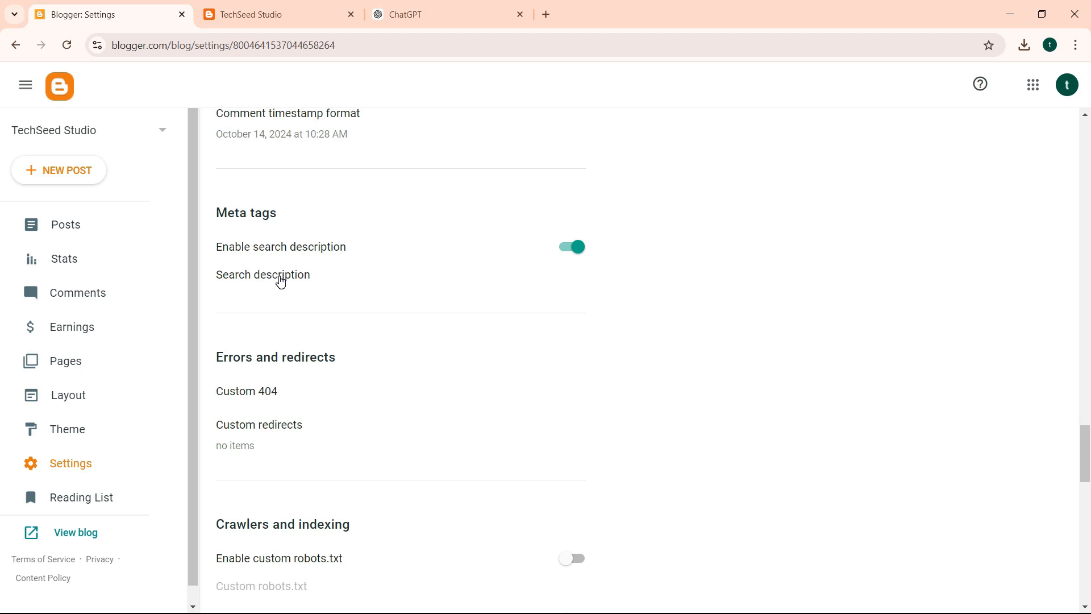
- Fill the blog's search description with the paragraph starting "At TechSeed Studio, we pride ourselves" copied from ChatGPT's 500-word blog description
{"action": "left_click", "coordinate": [280, 282]}
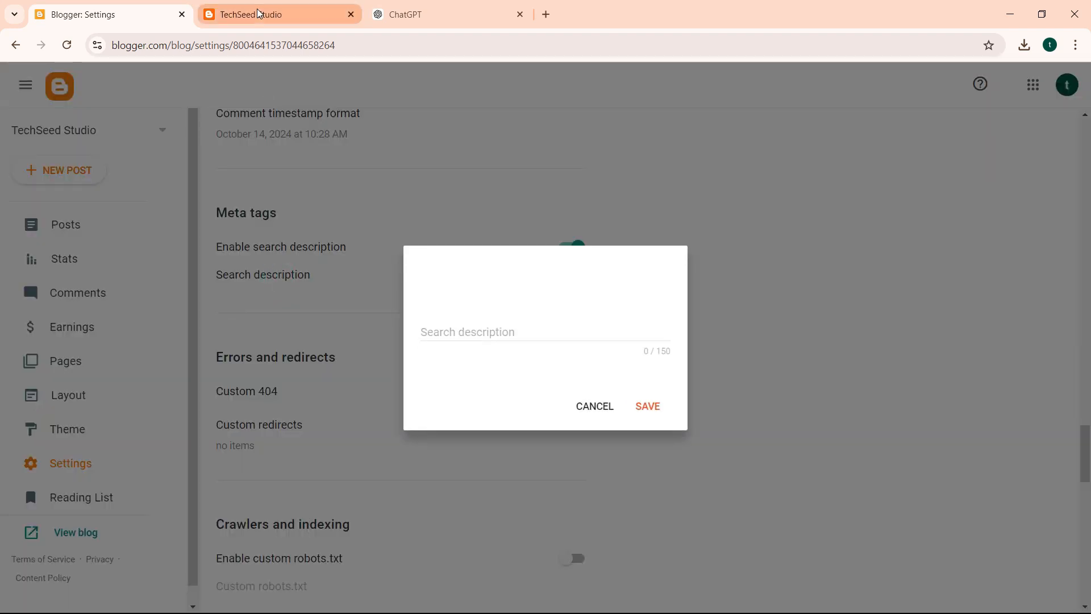
{"action": "left_click", "coordinate": [431, 16]}
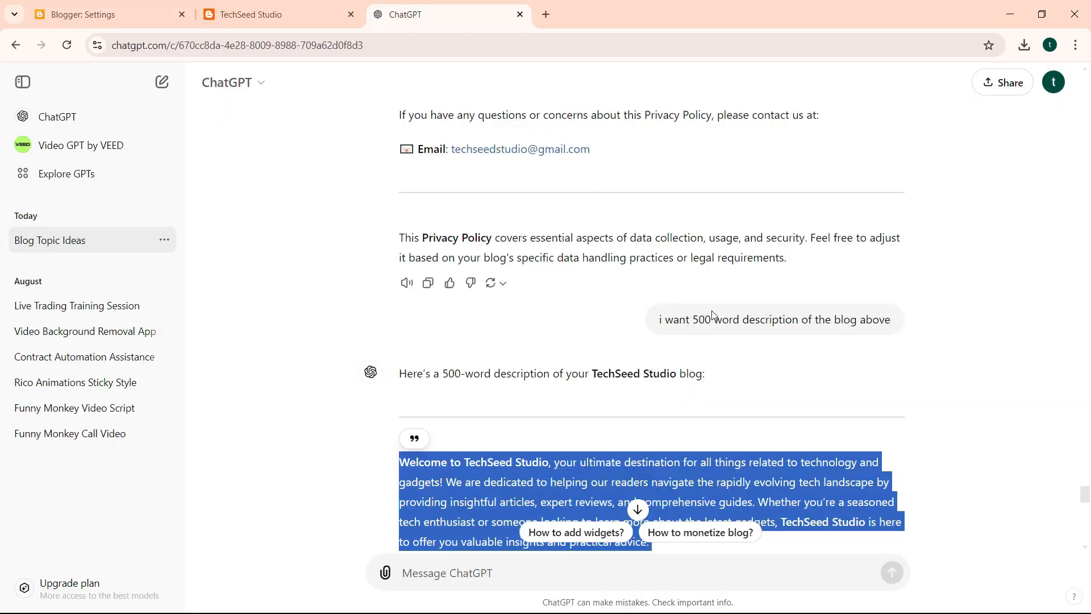
{"action": "left_click_drag", "start_coordinate": [1086, 551], "coordinate": [1089, 545]}
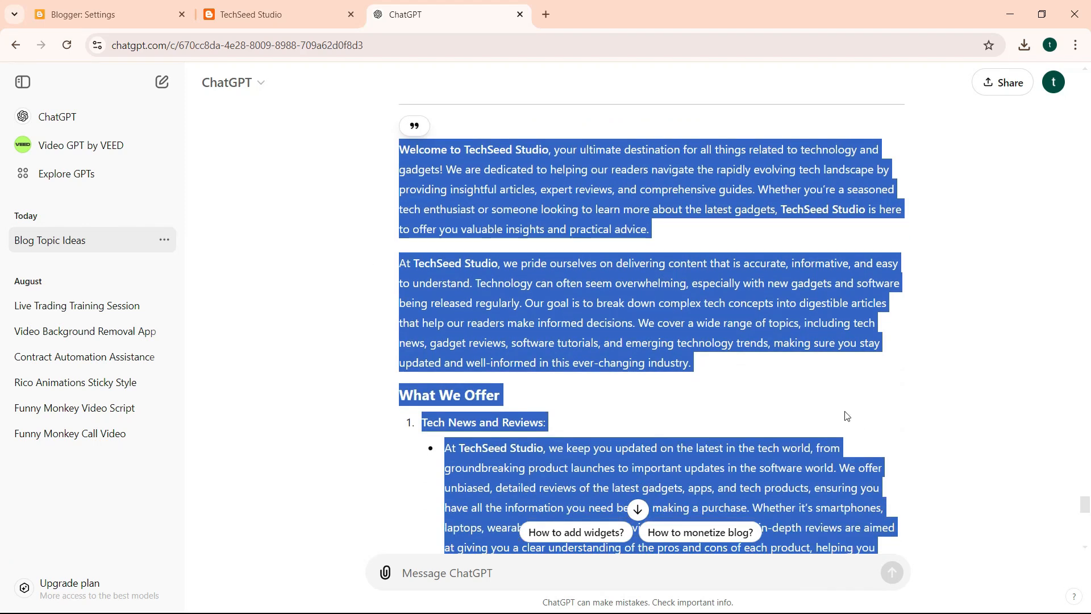
{"action": "left_click", "coordinate": [822, 382]}
{"action": "left_click_drag", "start_coordinate": [691, 364], "coordinate": [402, 271]}
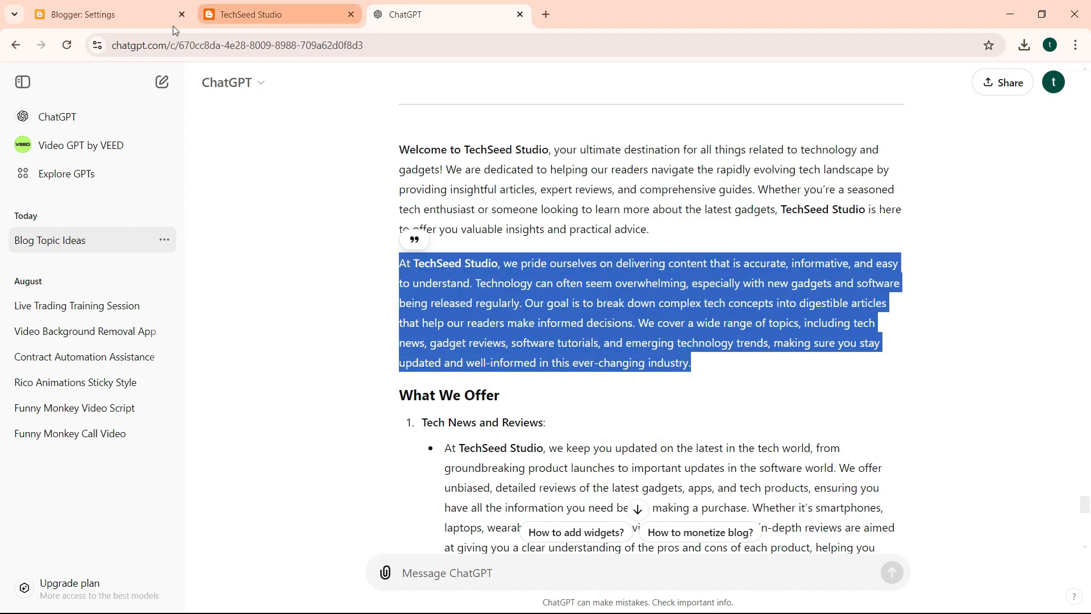
{"action": "left_click", "coordinate": [116, 14]}
{"action": "left_click", "coordinate": [467, 341]}
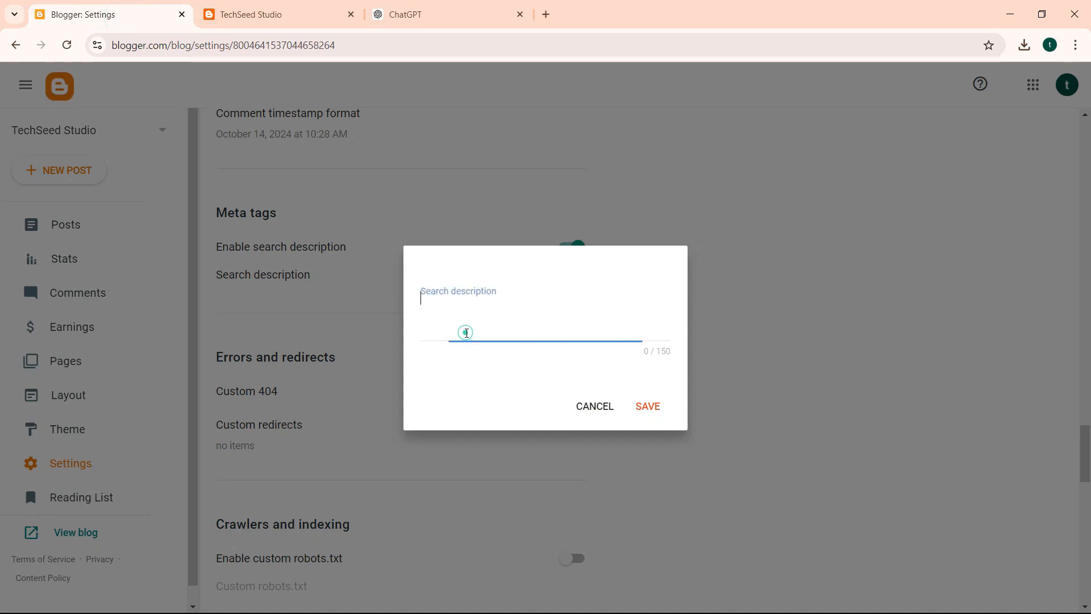
{"action": "type", "text": "At TechSeed Studio, we pride ourselves on delivering content that is accurate, informative, and easy to understand. Technology can often seem overwhel"}
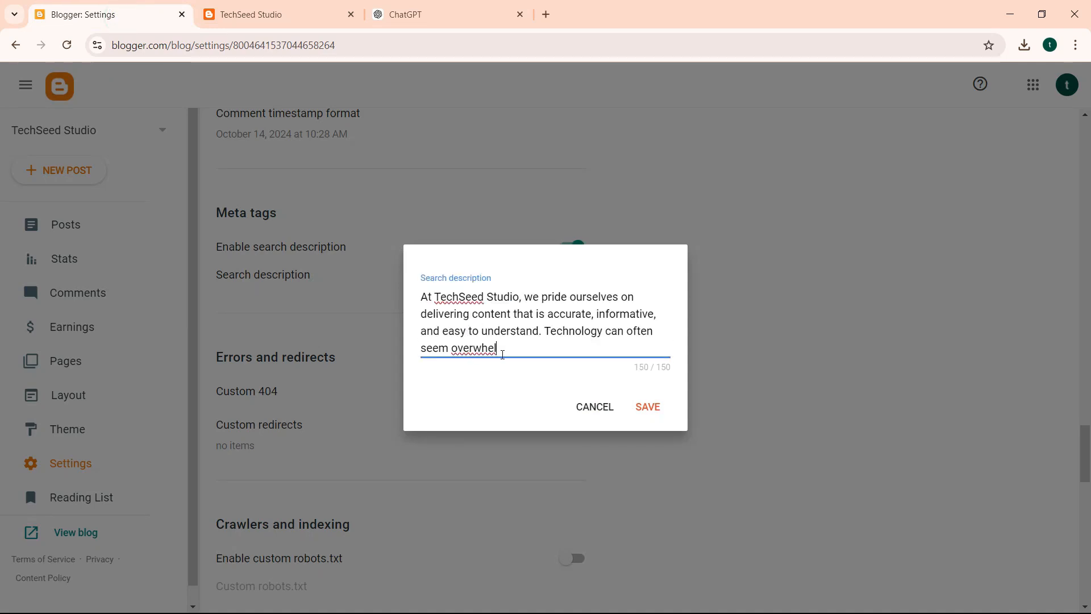
{"action": "left_click_drag", "start_coordinate": [502, 355], "coordinate": [543, 335]}
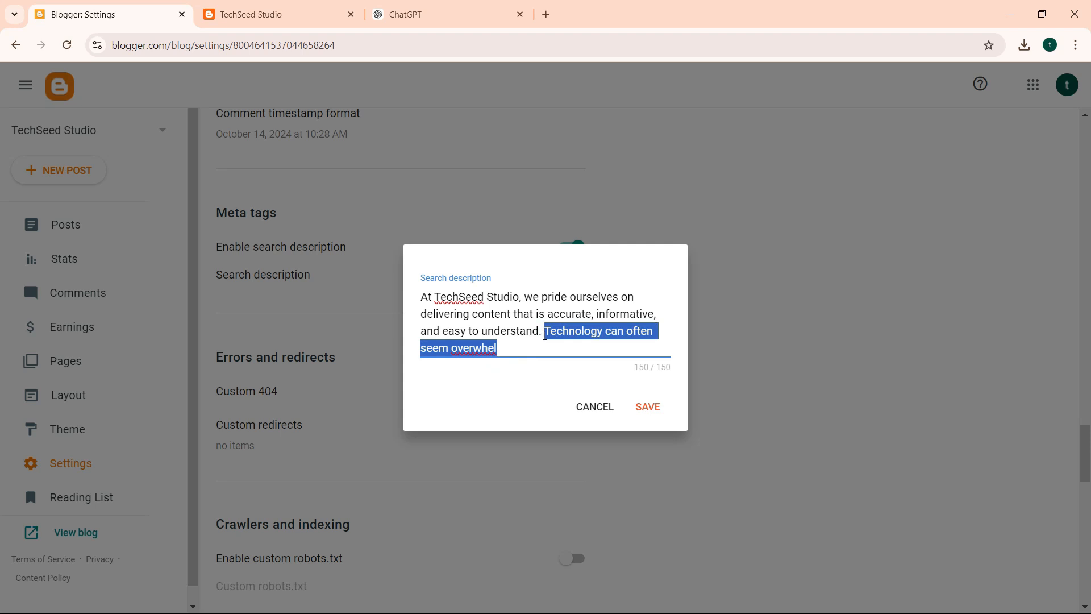
- Replace the search description with ChatGPT's sentence "We cover a wide range of topics...", cut at "making sure you stay updated", and save it
{"action": "left_click", "coordinate": [421, 14]}
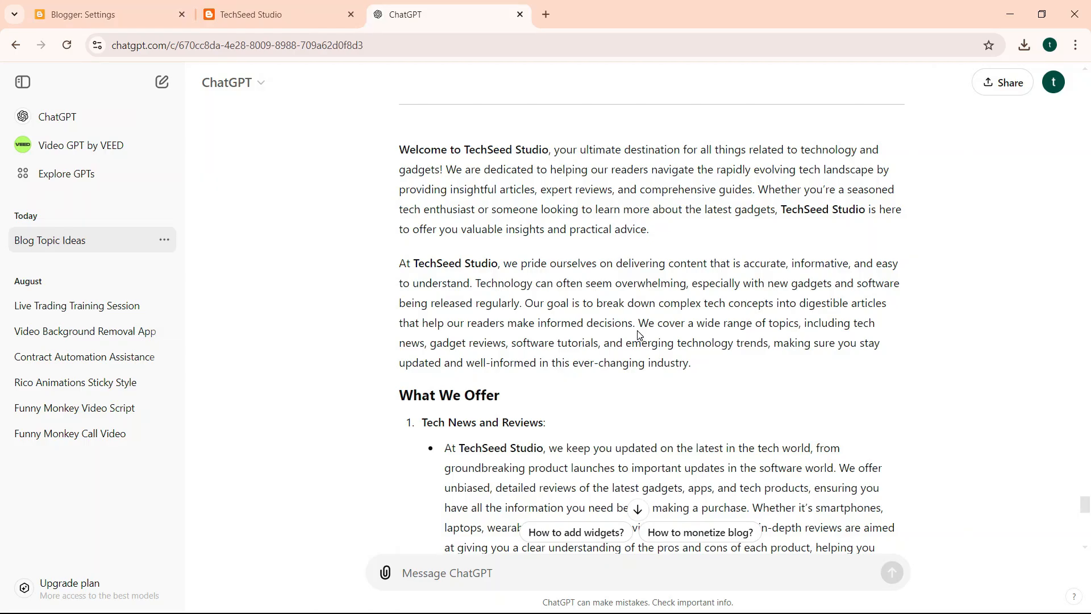
{"action": "left_click_drag", "start_coordinate": [641, 320], "coordinate": [712, 367]}
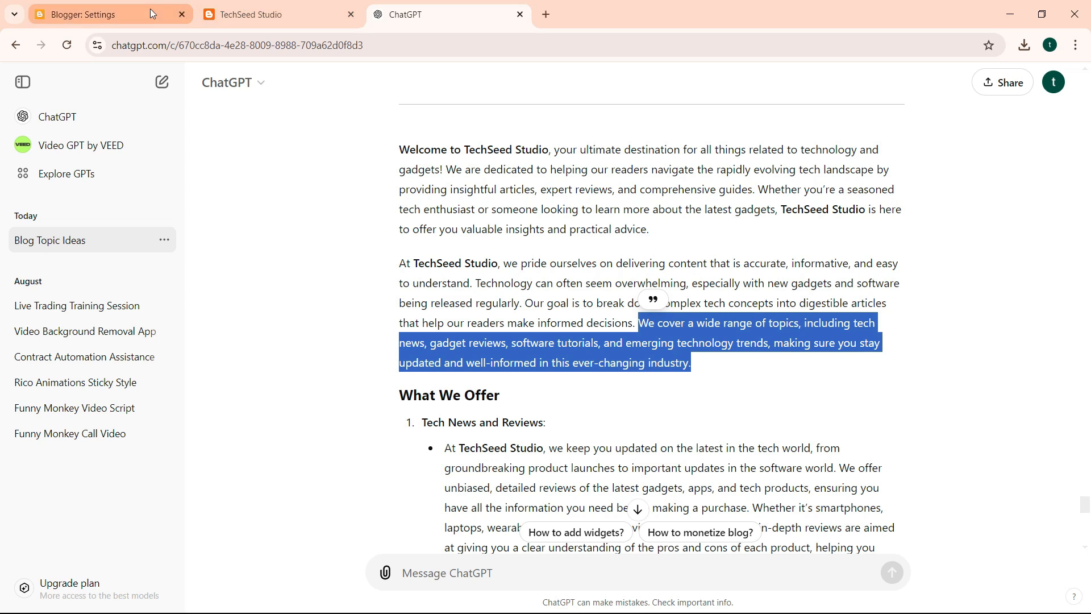
{"action": "left_click", "coordinate": [108, 15]}
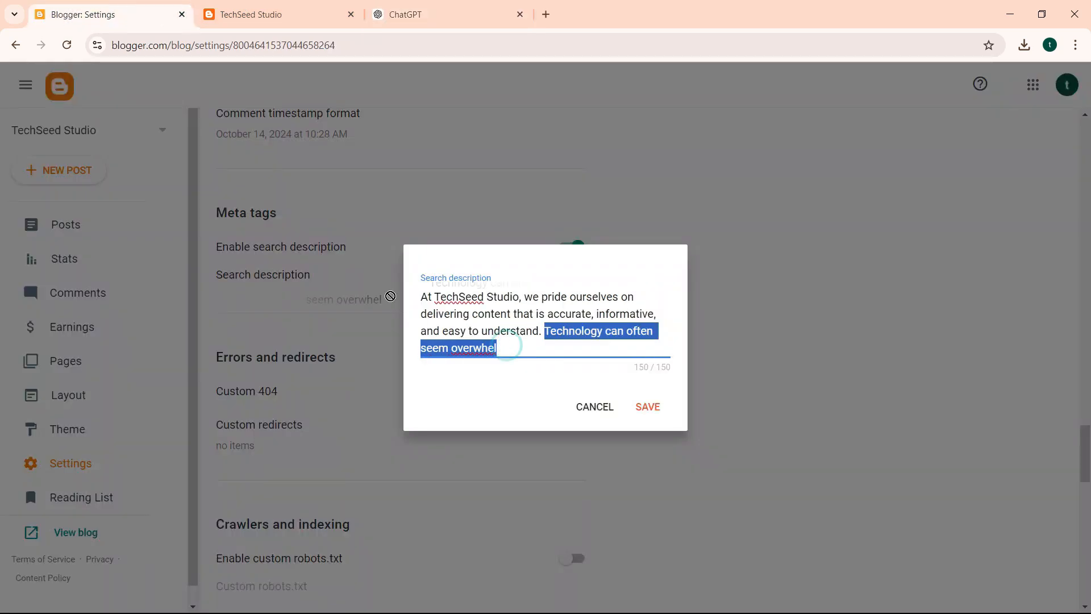
{"action": "left_click_drag", "start_coordinate": [508, 355], "coordinate": [423, 300]}
{"action": "type", "text": "We cover a wide range of topics, including tech news, gadget reviews, software tutorials, and emerging technology trends, making sure you stay updated"}
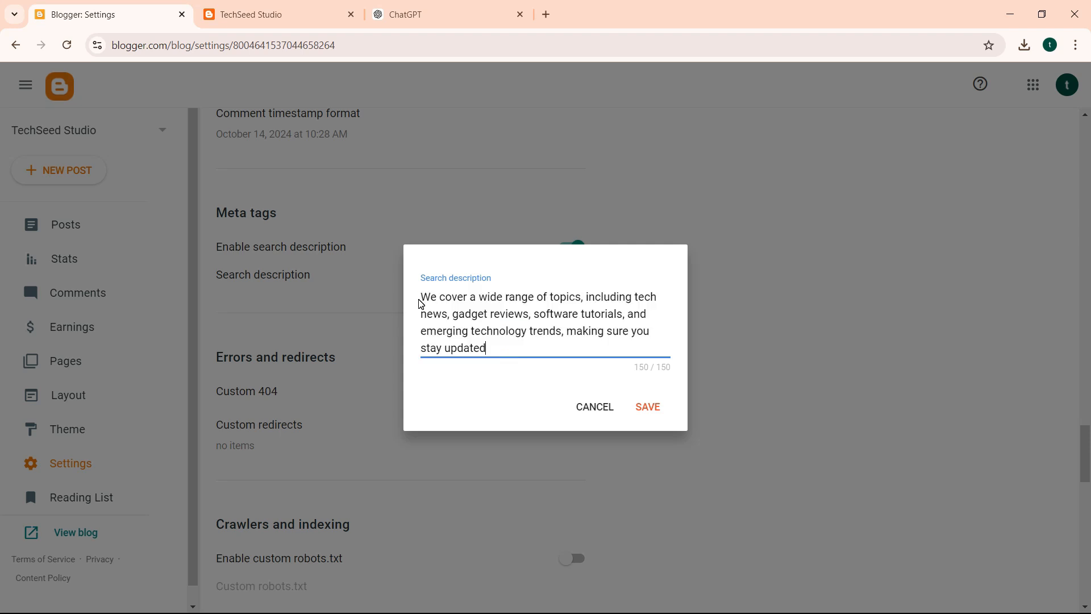
{"action": "left_click", "coordinate": [646, 408]}
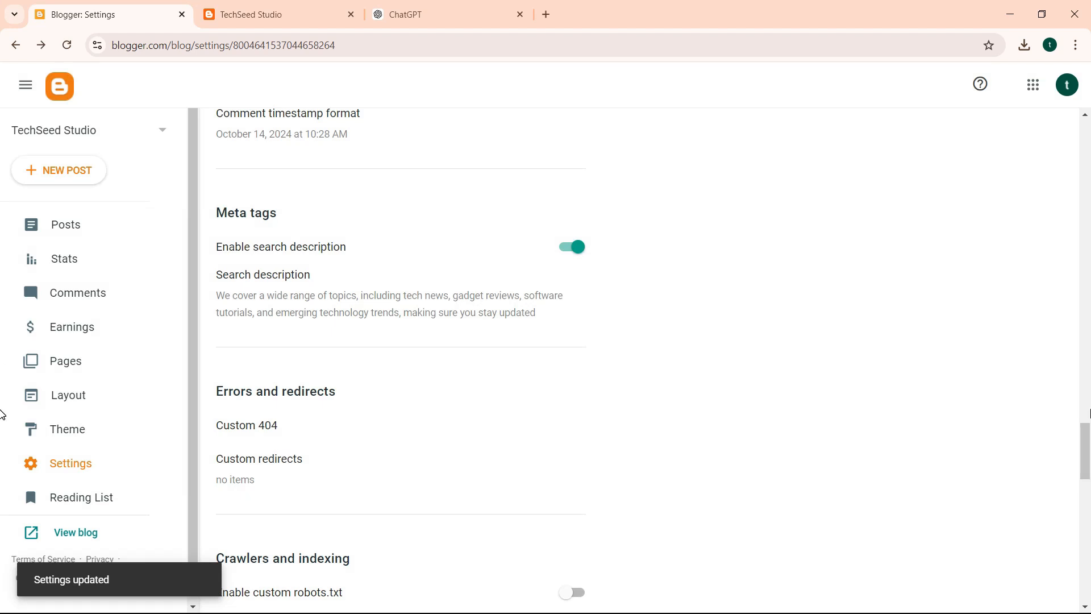
- Open Google Search Console from the Crawlers and indexing settings and copy the live TechSeed Studio blog's address
{"action": "scroll", "coordinate": [1086, 449], "scroll_direction": "down", "scroll_amount": 3}
{"action": "scroll", "coordinate": [1087, 477], "scroll_direction": "down", "scroll_amount": 1}
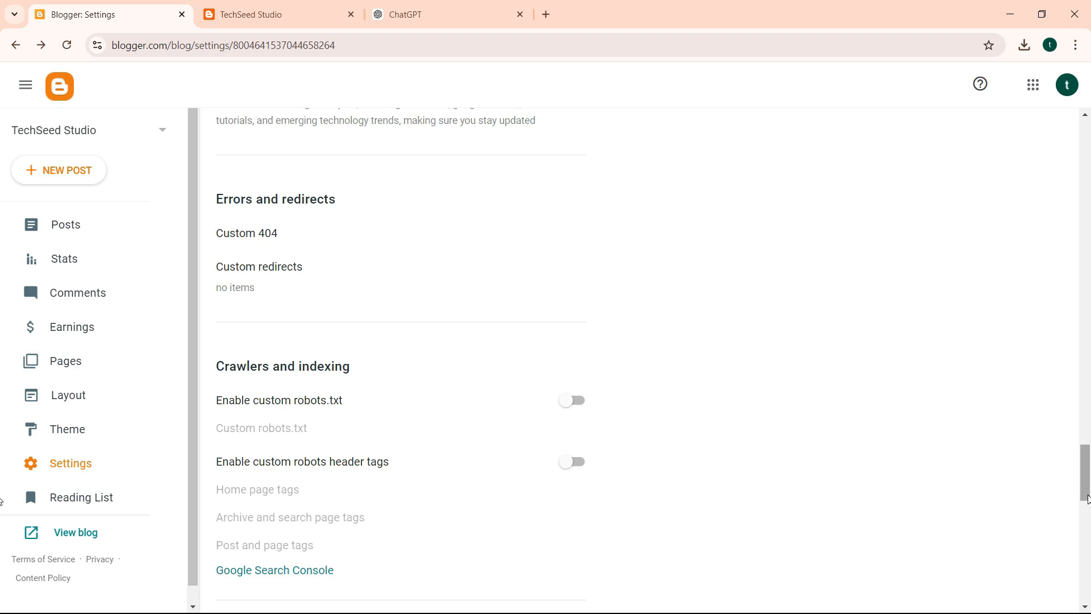
{"action": "scroll", "coordinate": [1089, 517], "scroll_direction": "down", "scroll_amount": 4}
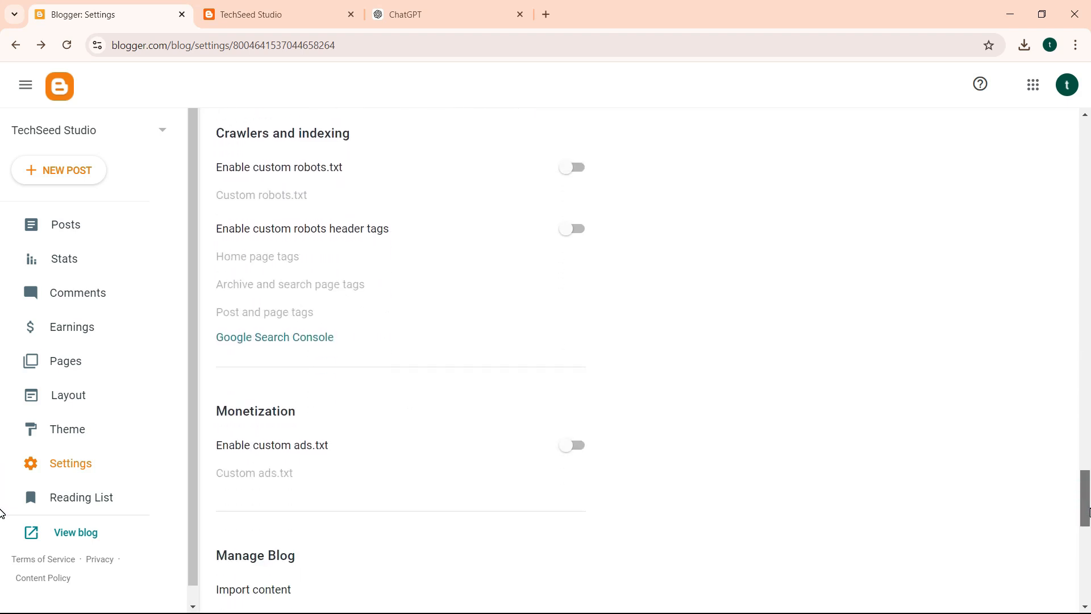
{"action": "left_click", "coordinate": [246, 338]}
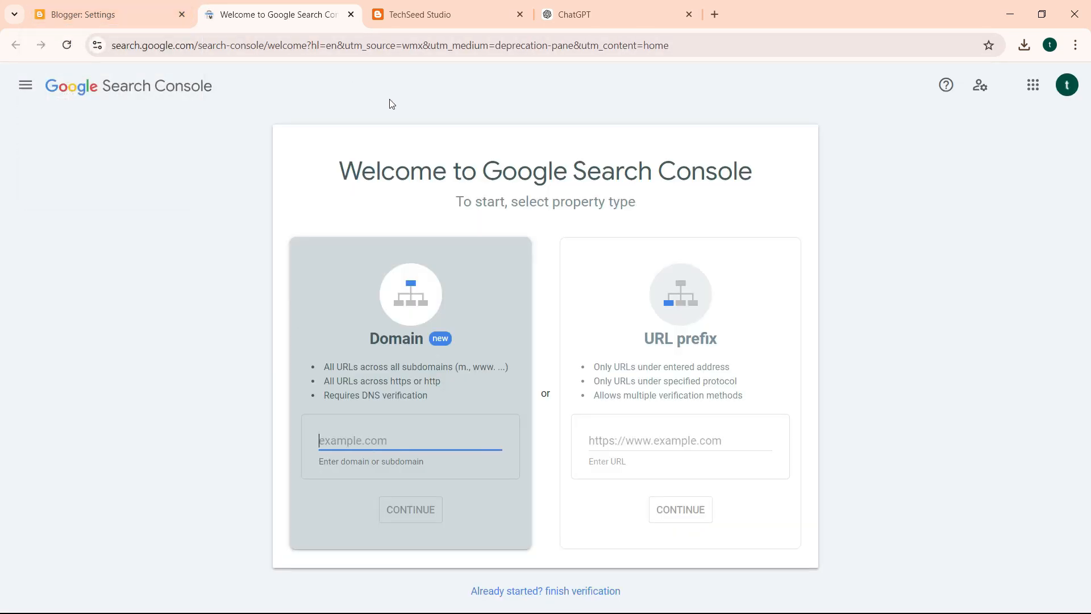
{"action": "left_click", "coordinate": [417, 23]}
{"action": "left_click", "coordinate": [312, 46]}
{"action": "key", "text": "ctrl+c"}
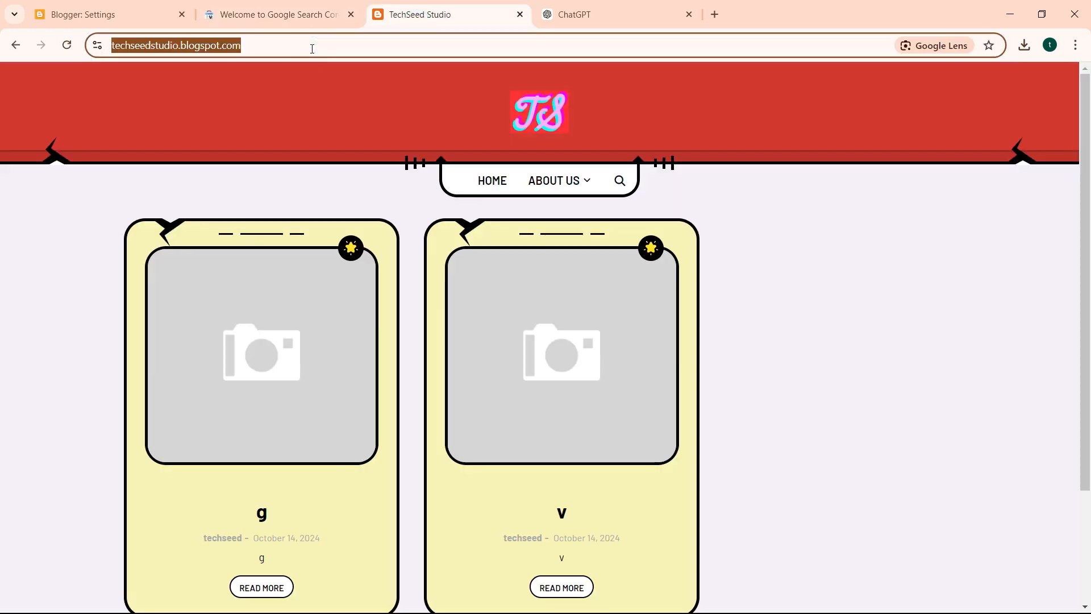
{"action": "left_click", "coordinate": [284, 14]}
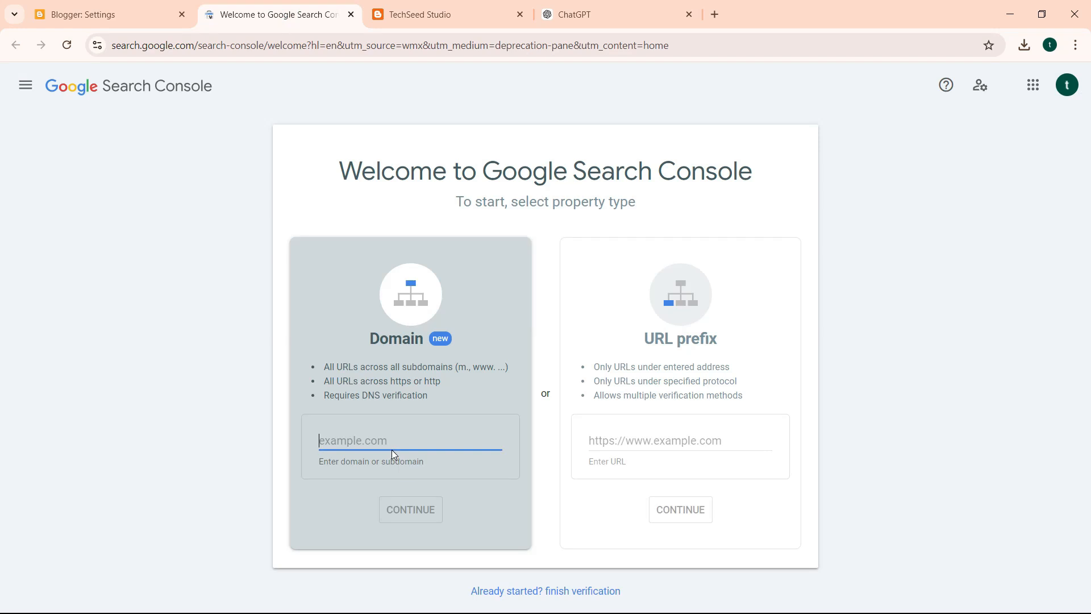
{"action": "key", "text": "ctrl+v"}
{"action": "left_click", "coordinate": [401, 509]}
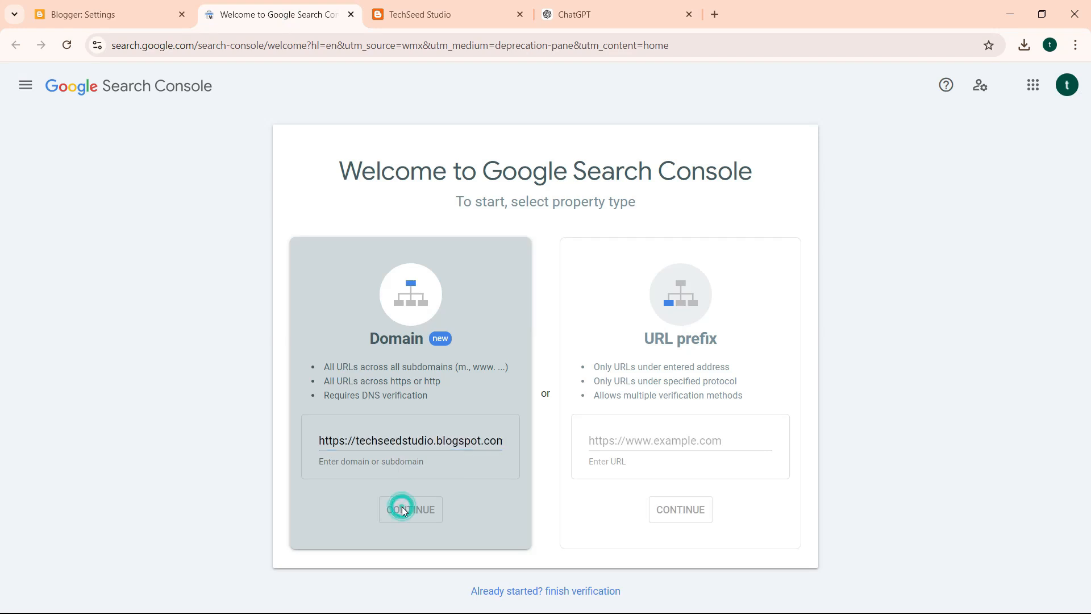
{"action": "left_click", "coordinate": [614, 437]}
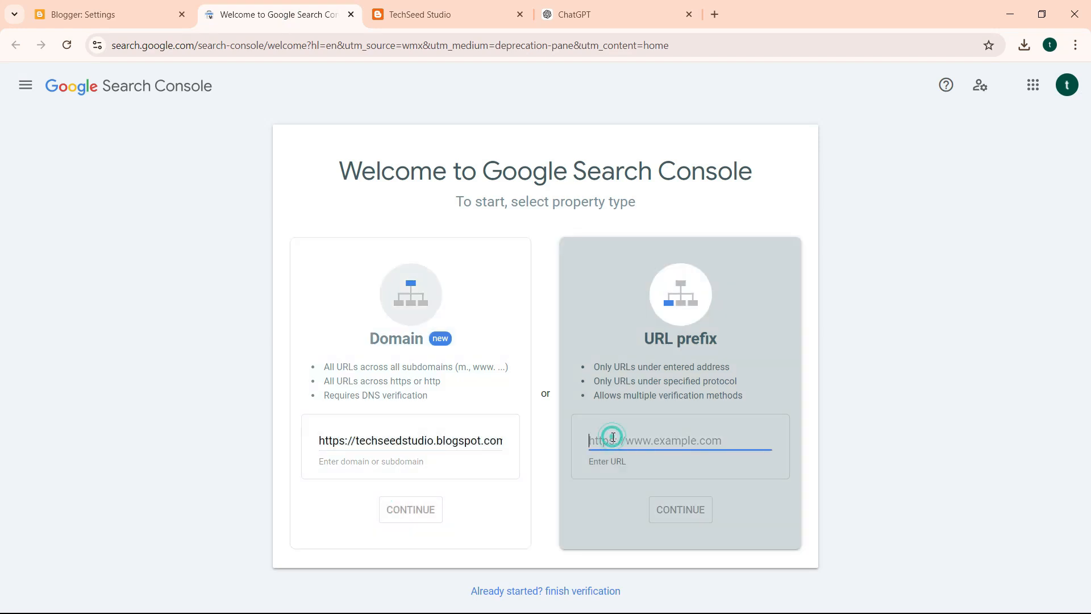
{"action": "key", "text": "ctrl+v"}
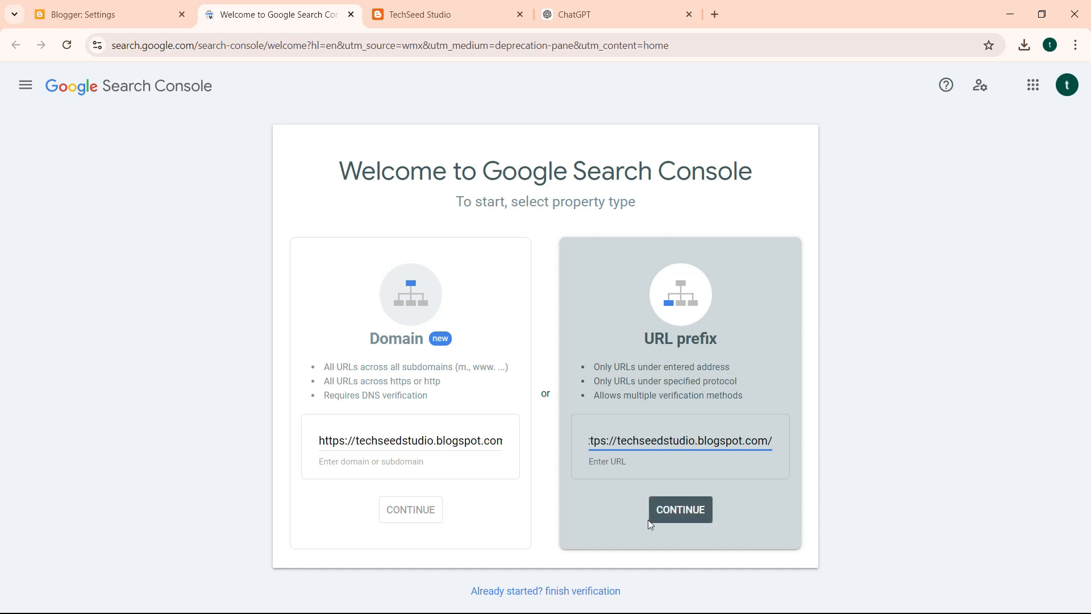
{"action": "left_click", "coordinate": [489, 439]}
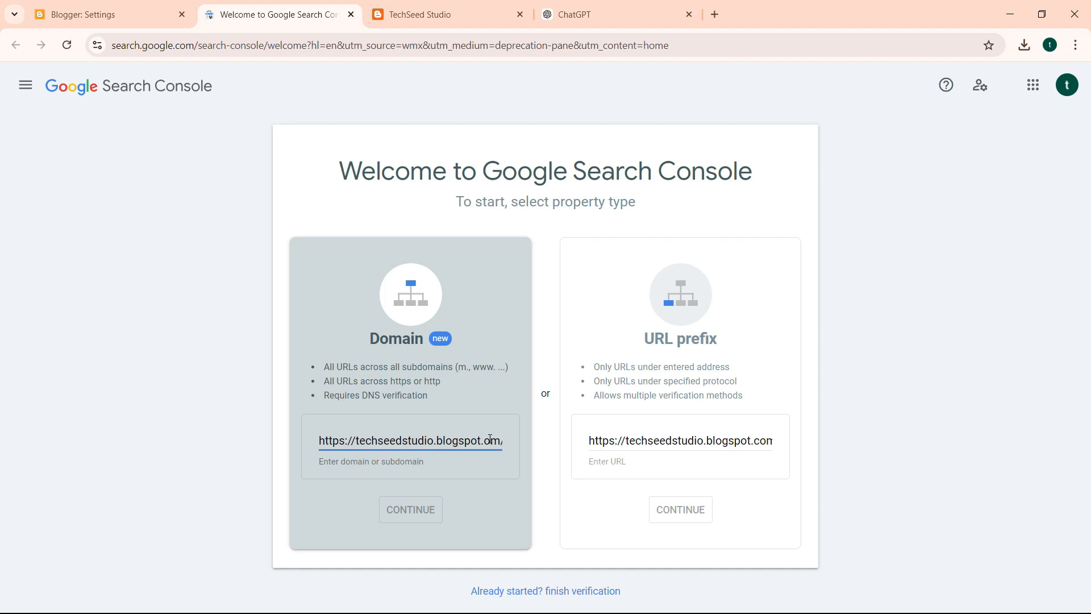
{"action": "key", "text": "ctrl+a"}
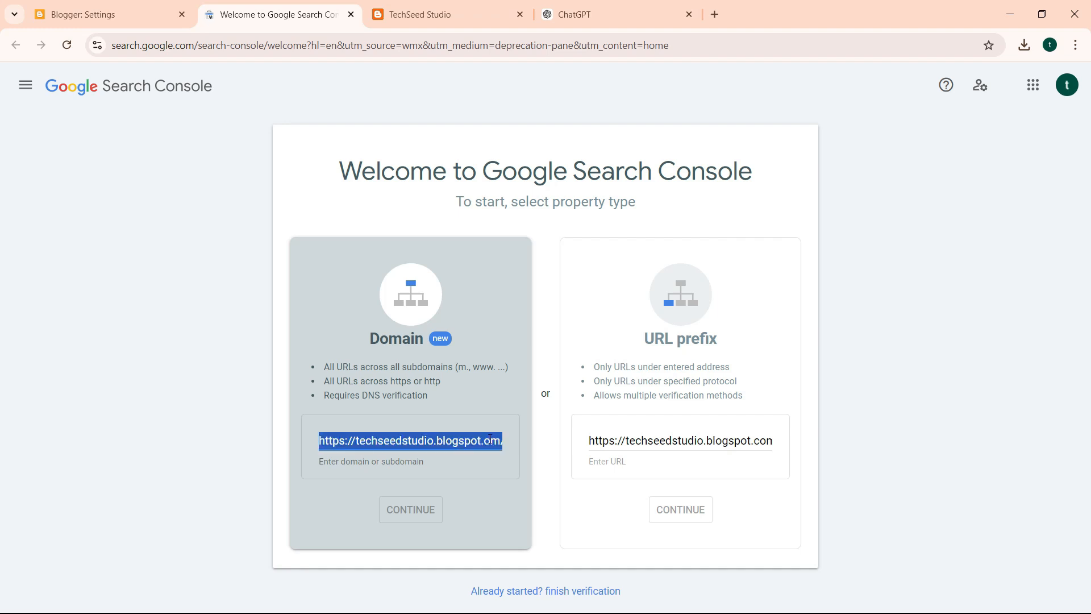
{"action": "key", "text": "BackSpace"}
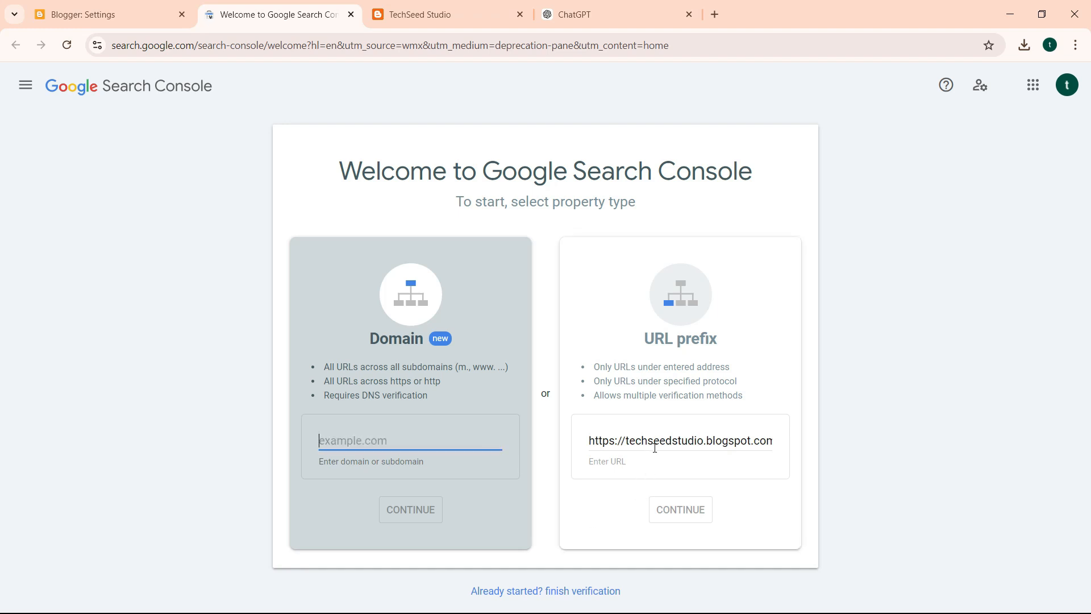
{"action": "left_click", "coordinate": [661, 440]}
{"action": "left_click", "coordinate": [667, 507]}
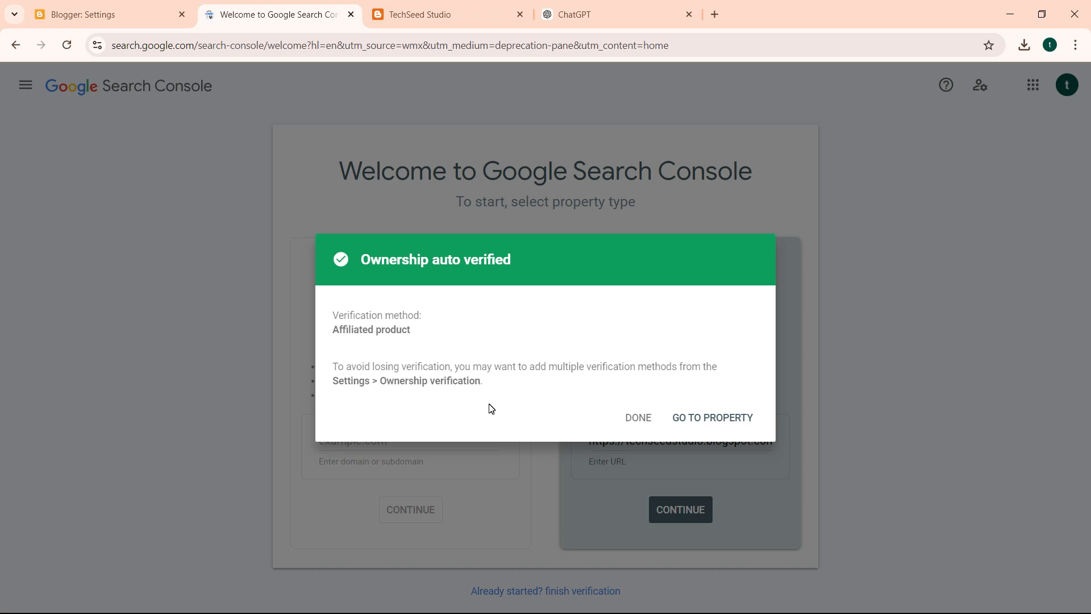
- Look through the blog property's Overview, Pages and Sitemaps reports, and close Search Console to return to the Blogger settings
{"action": "left_click", "coordinate": [708, 421]}
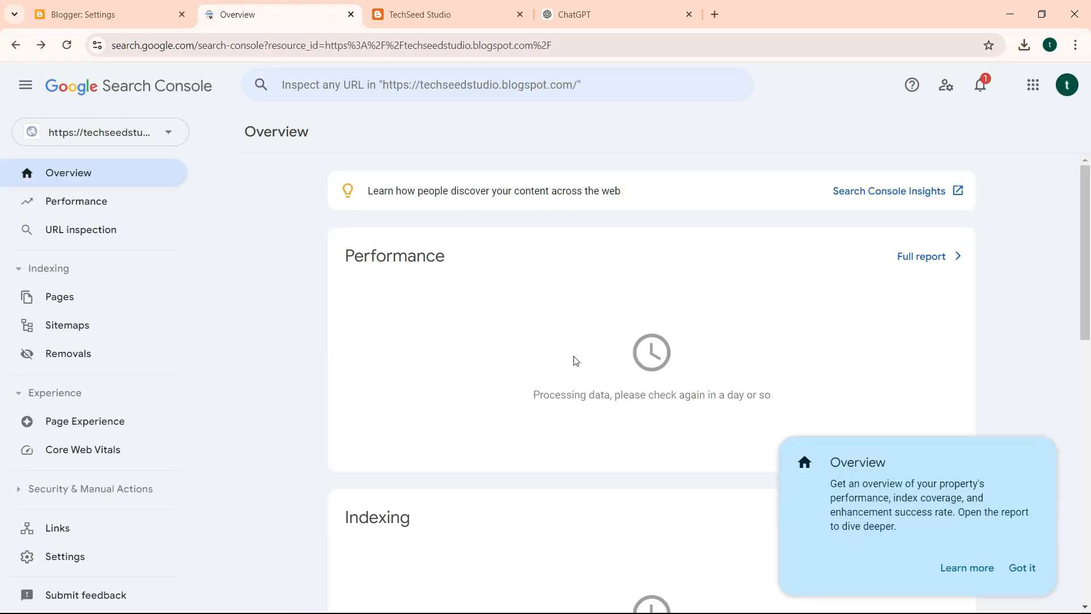
{"action": "left_click", "coordinate": [1025, 563]}
{"action": "left_click", "coordinate": [99, 131]}
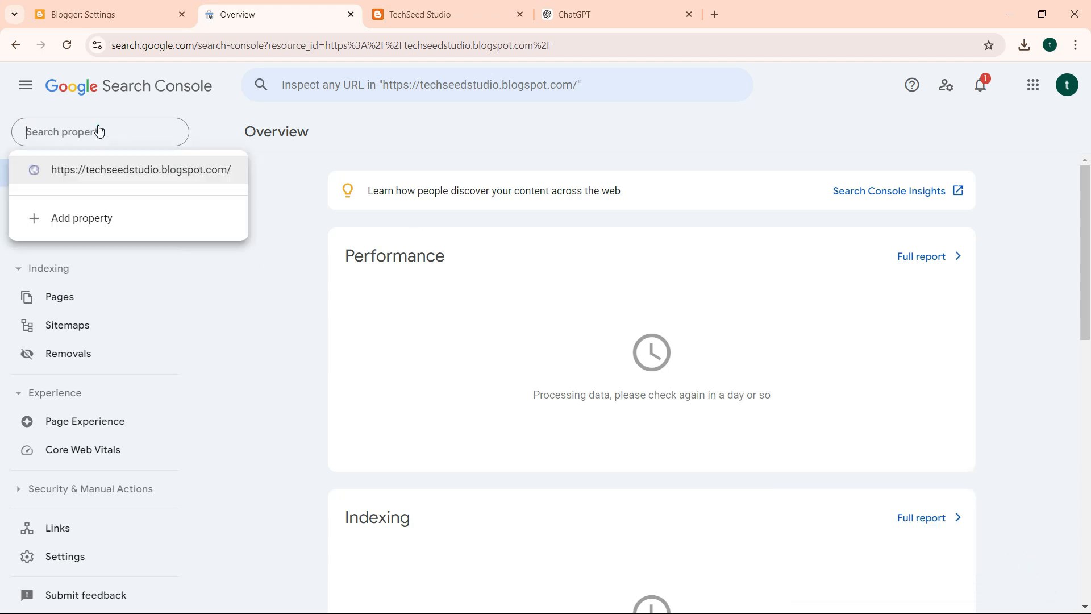
{"action": "left_click", "coordinate": [118, 169]}
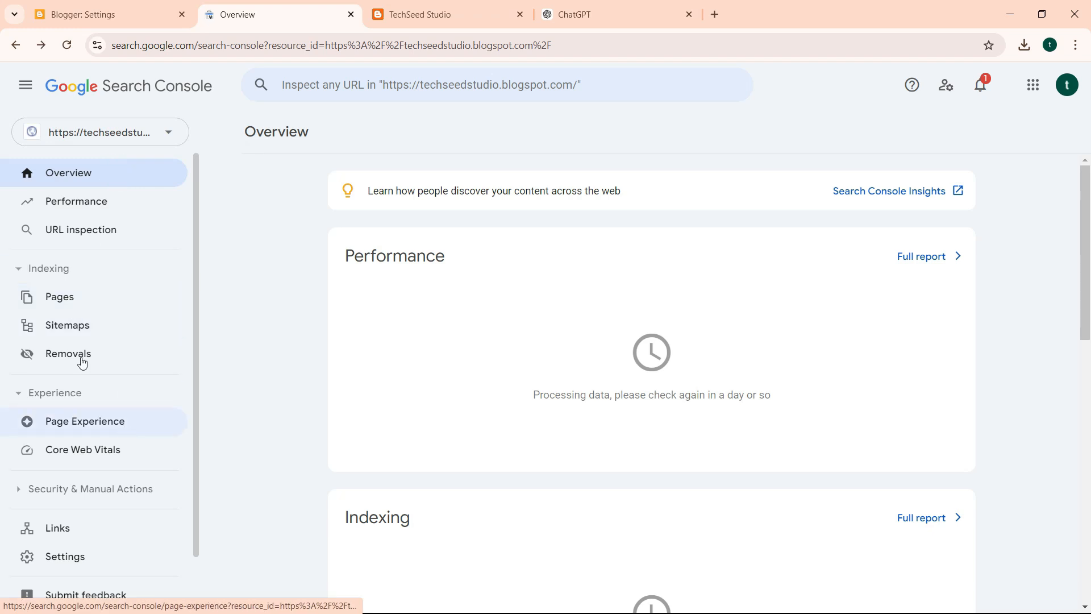
{"action": "left_click", "coordinate": [51, 311]}
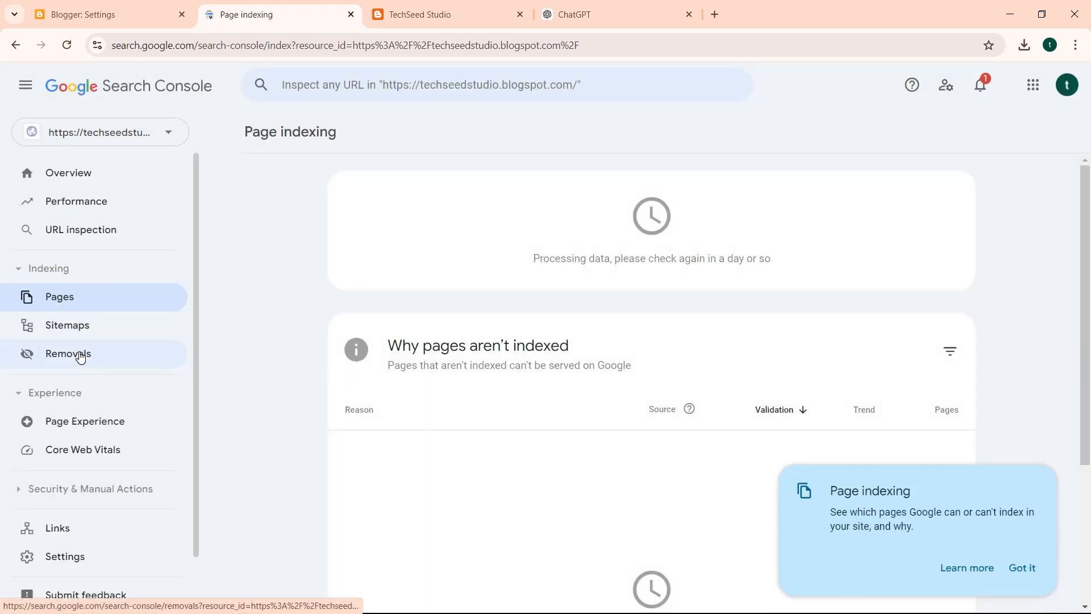
{"action": "left_click", "coordinate": [82, 330]}
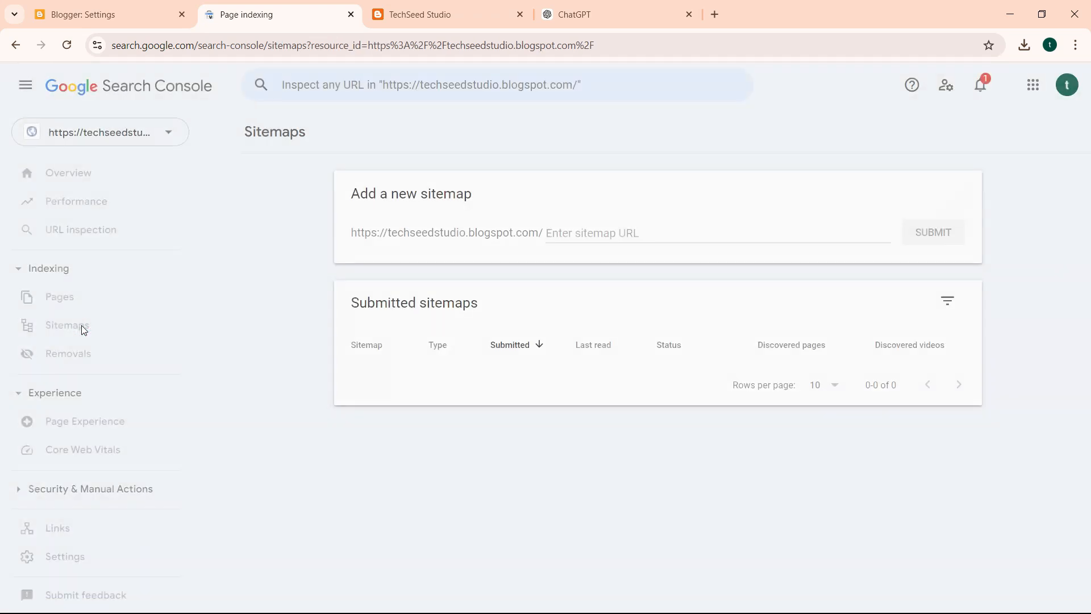
{"action": "left_click", "coordinate": [95, 16]}
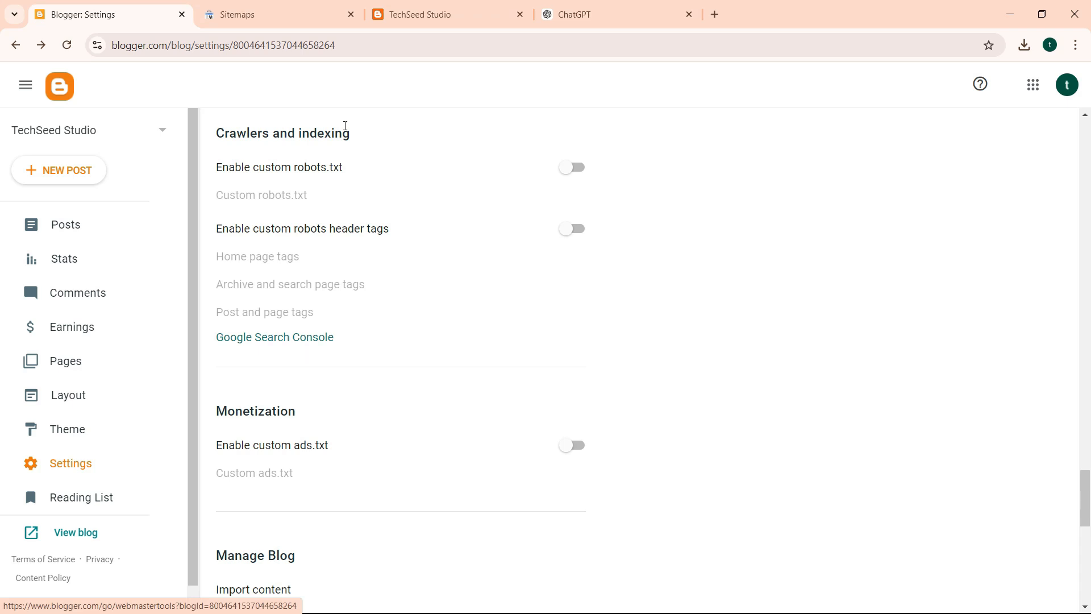
{"action": "left_click", "coordinate": [351, 15]}
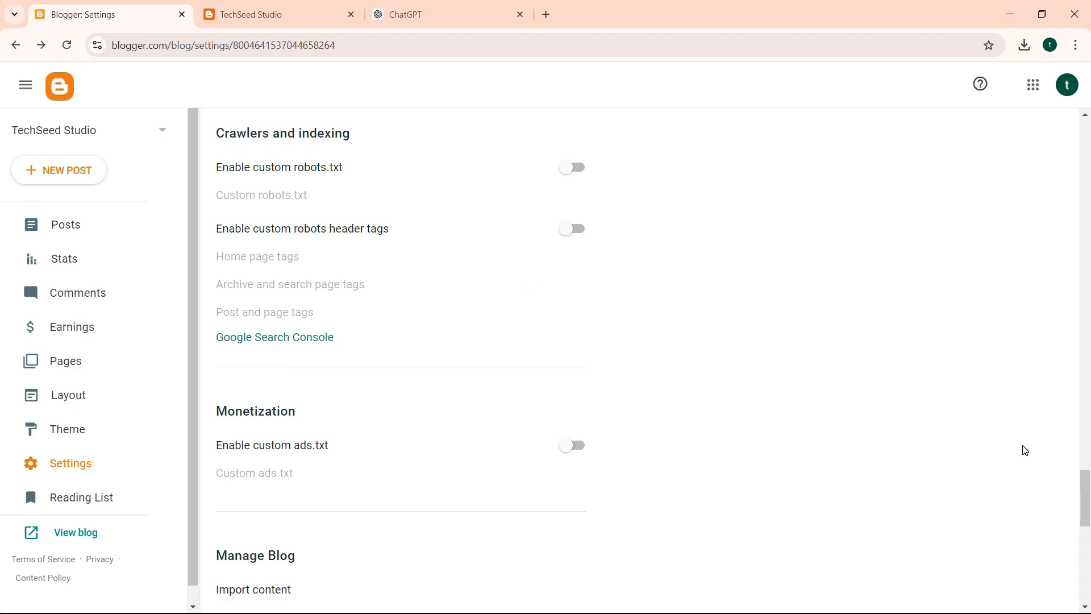
- Enable custom ads.txt in the blog's Monetization settings
{"action": "left_click_drag", "start_coordinate": [1084, 492], "coordinate": [1087, 510]}
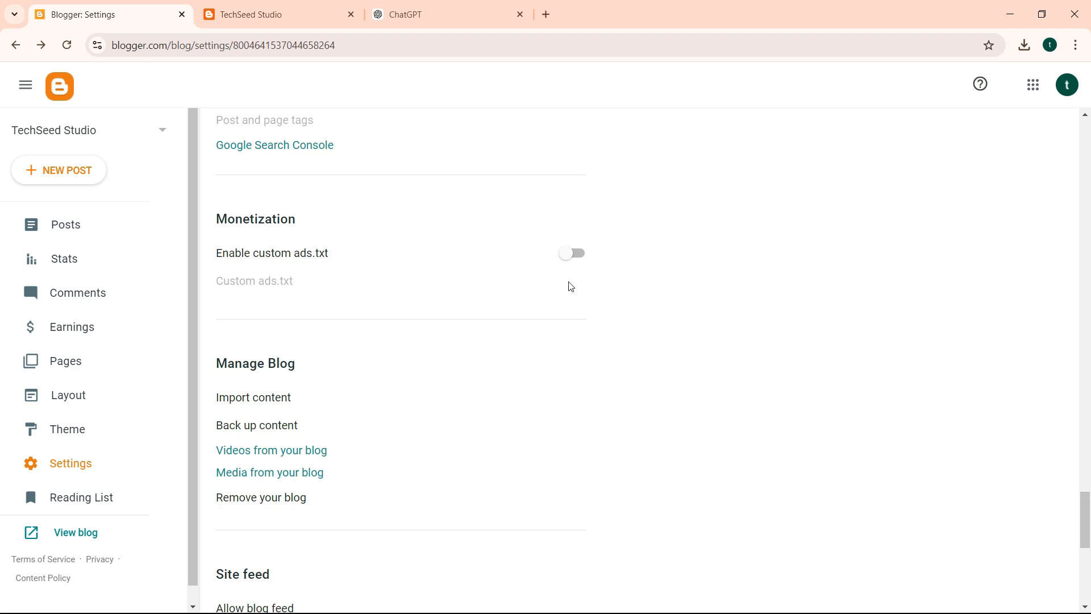
{"action": "left_click", "coordinate": [579, 255]}
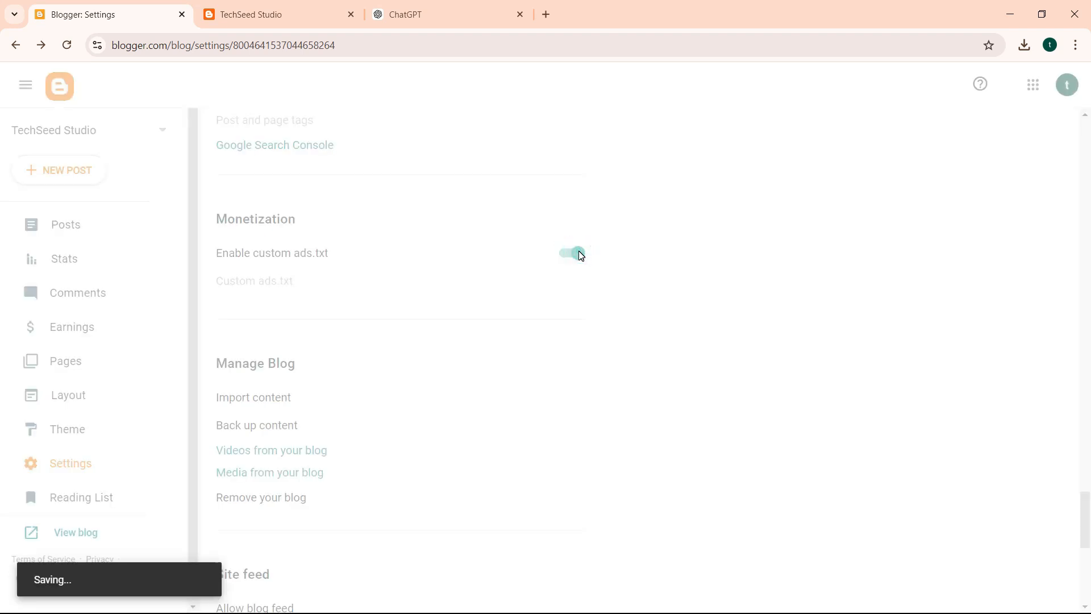